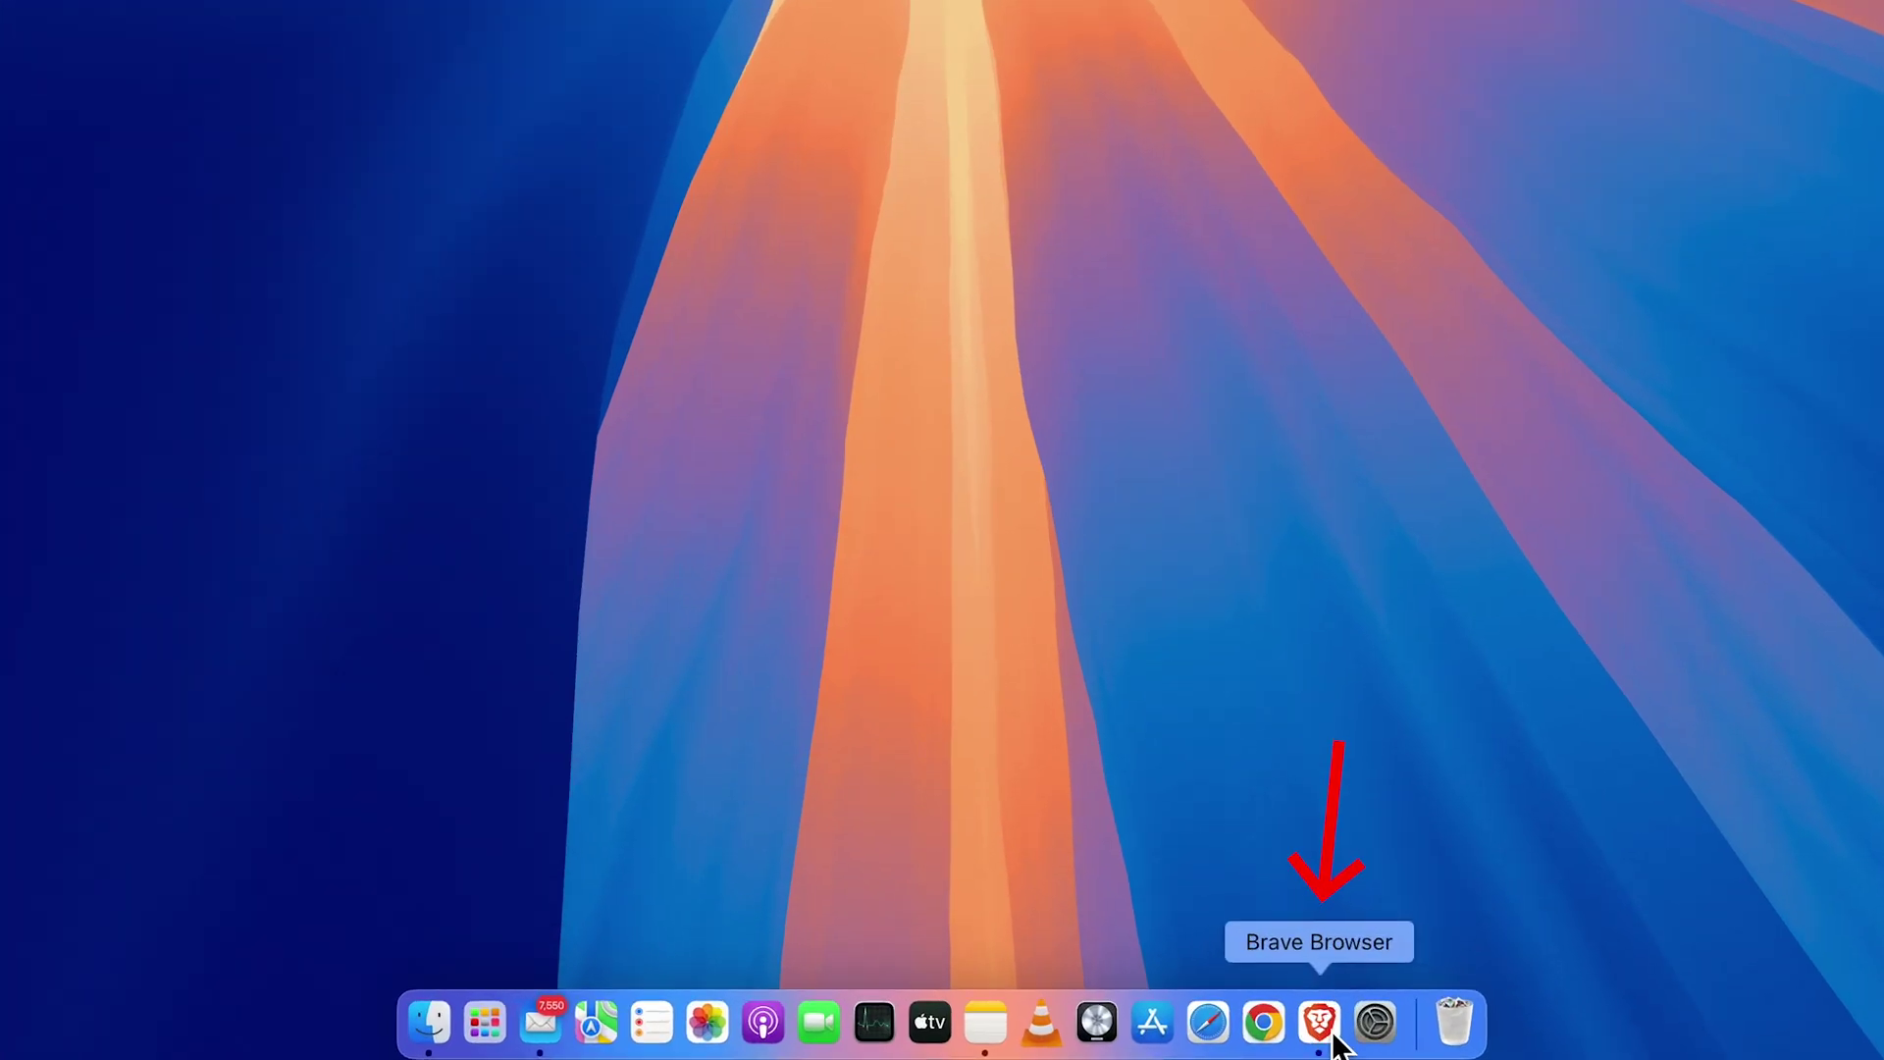
# Launch Brave, search Google for 'hdfc netbanking' and open the HDFC Bank NetBanking site
pyautogui.click(1256, 1022)
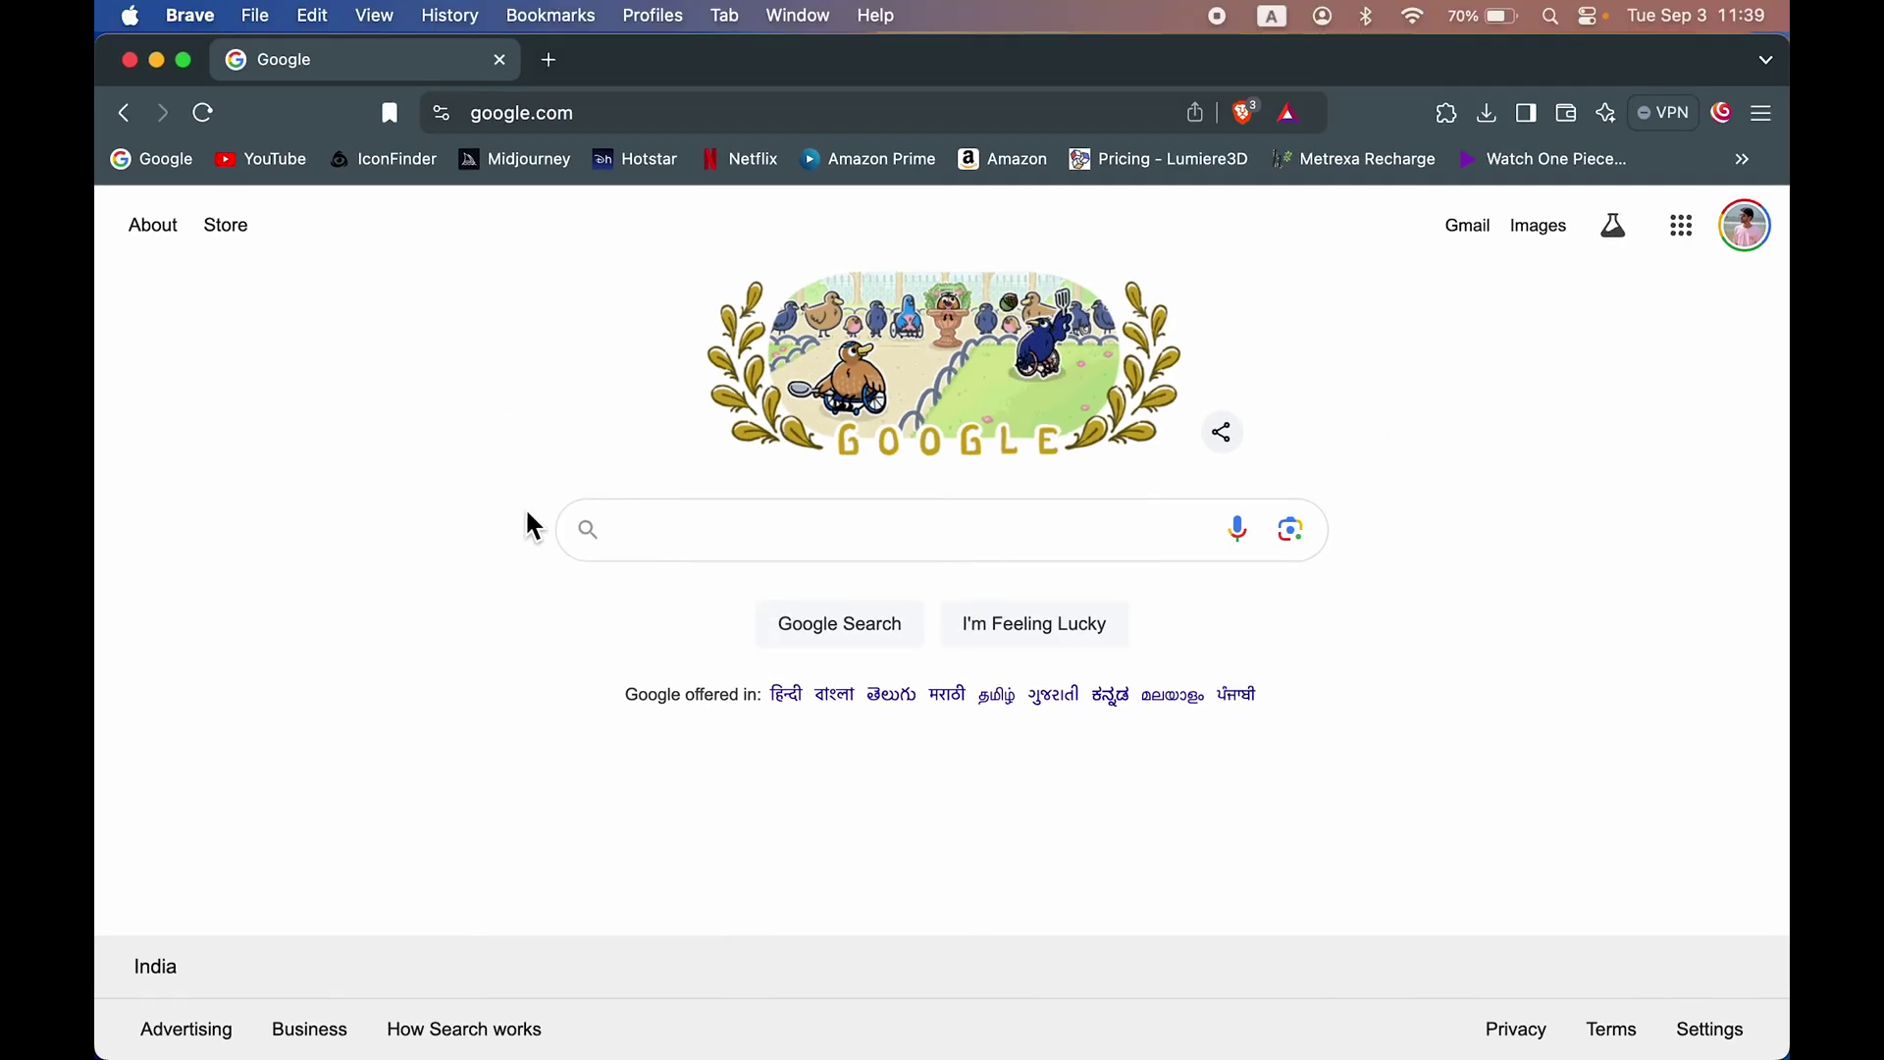
pyautogui.click(681, 530)
pyautogui.click(685, 610)
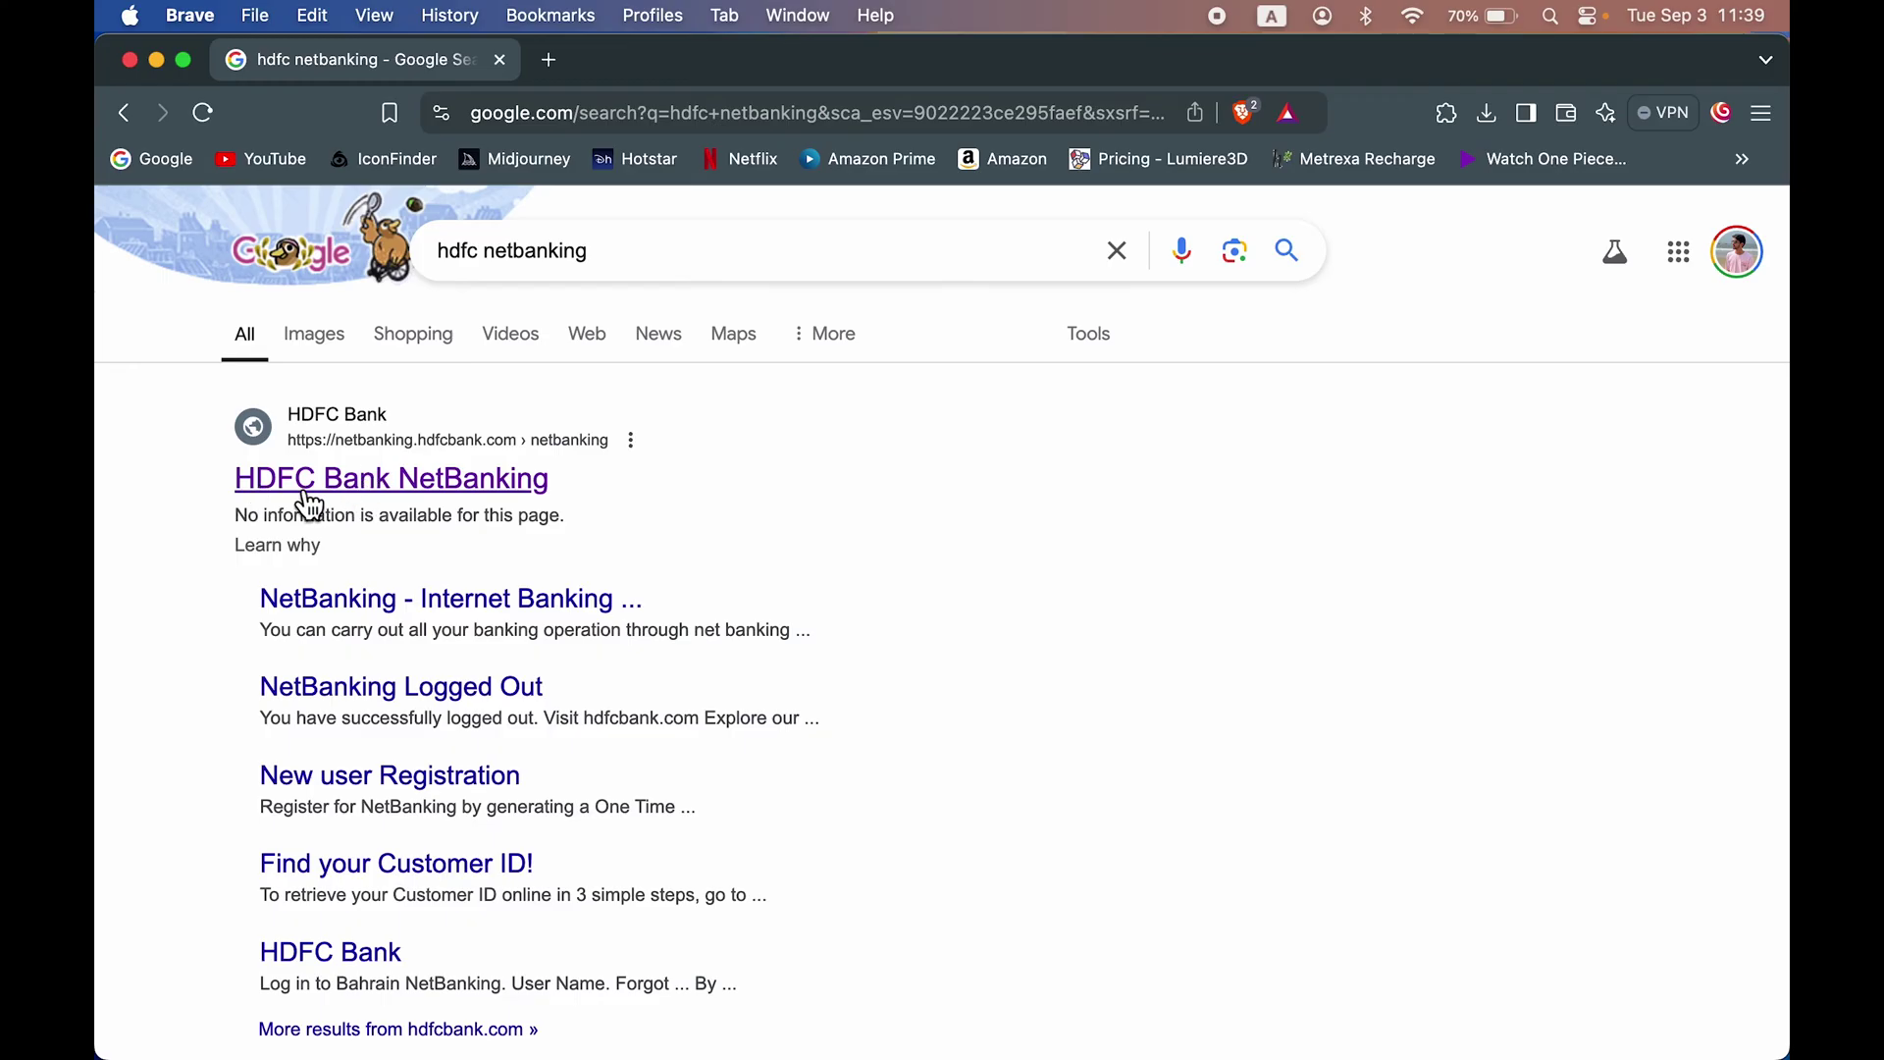
pyautogui.click(428, 503)
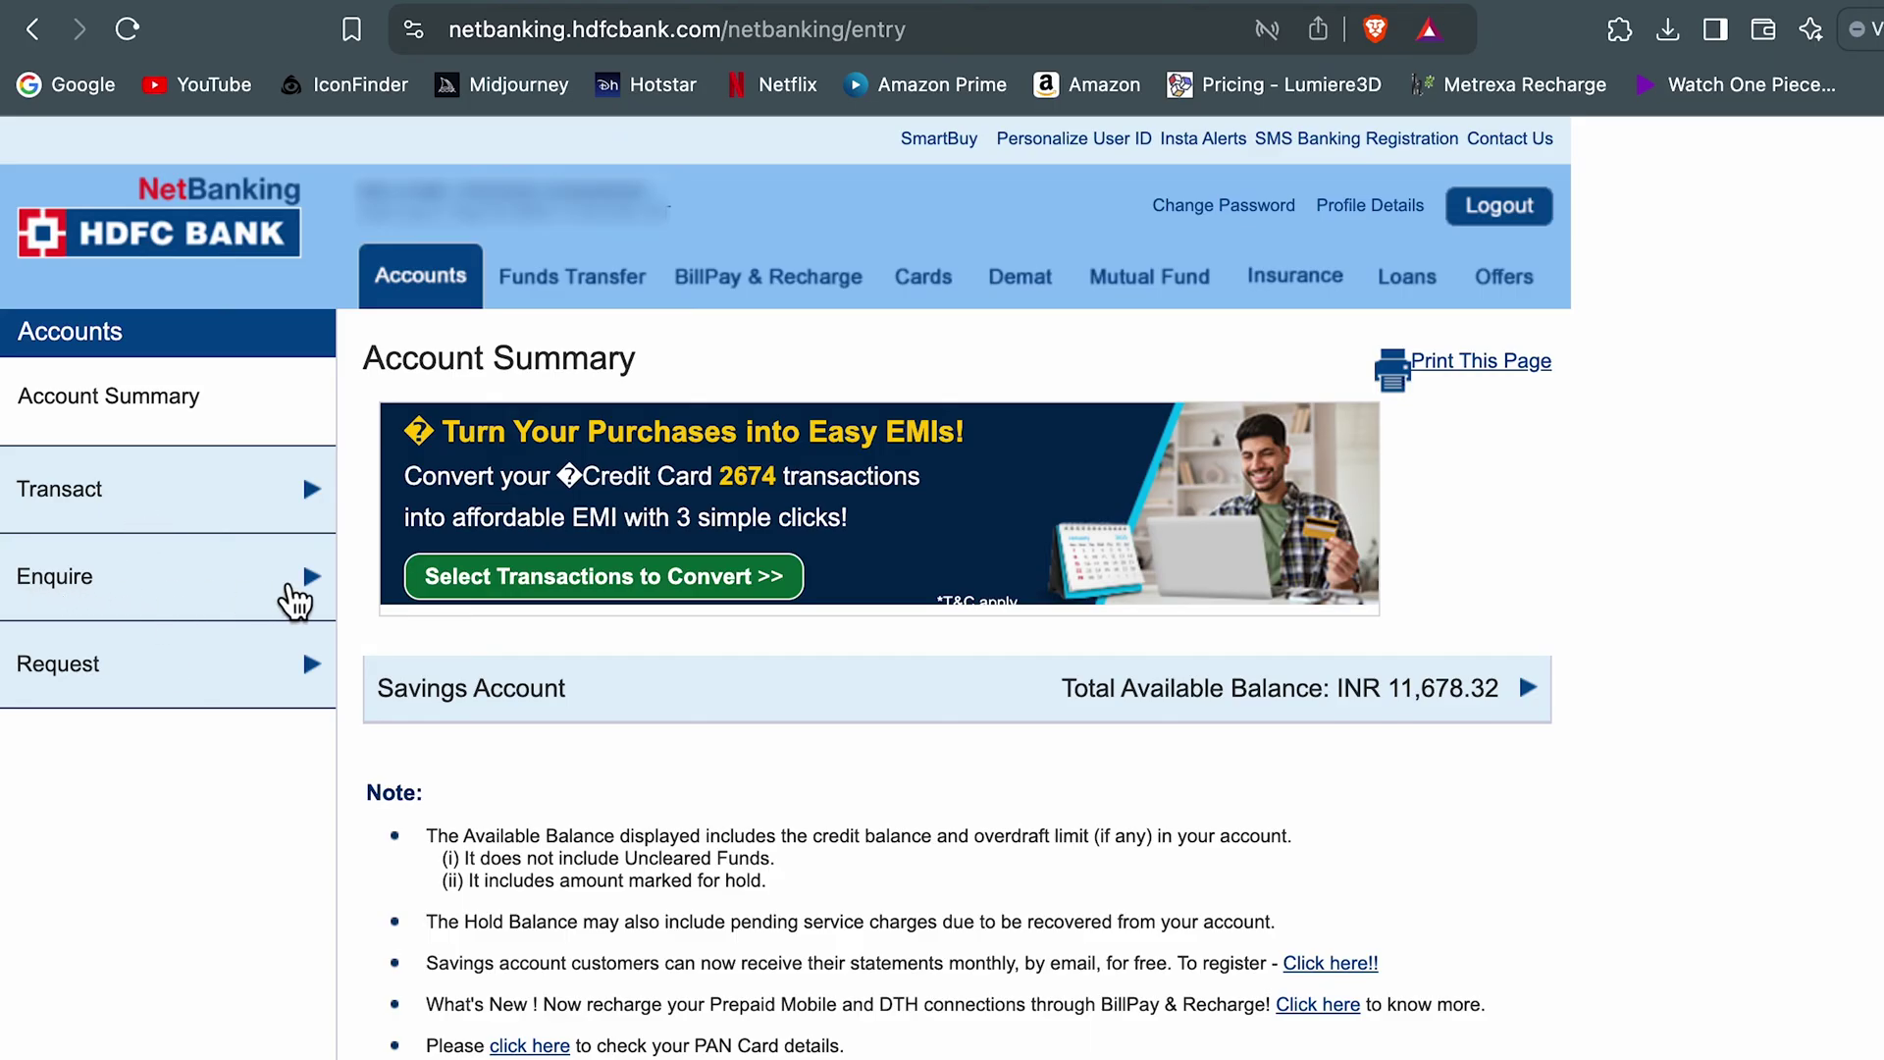
# Expand Enquire in the sidebar and open the A/c Statement - Current & Previous Month form
pyautogui.click(312, 585)
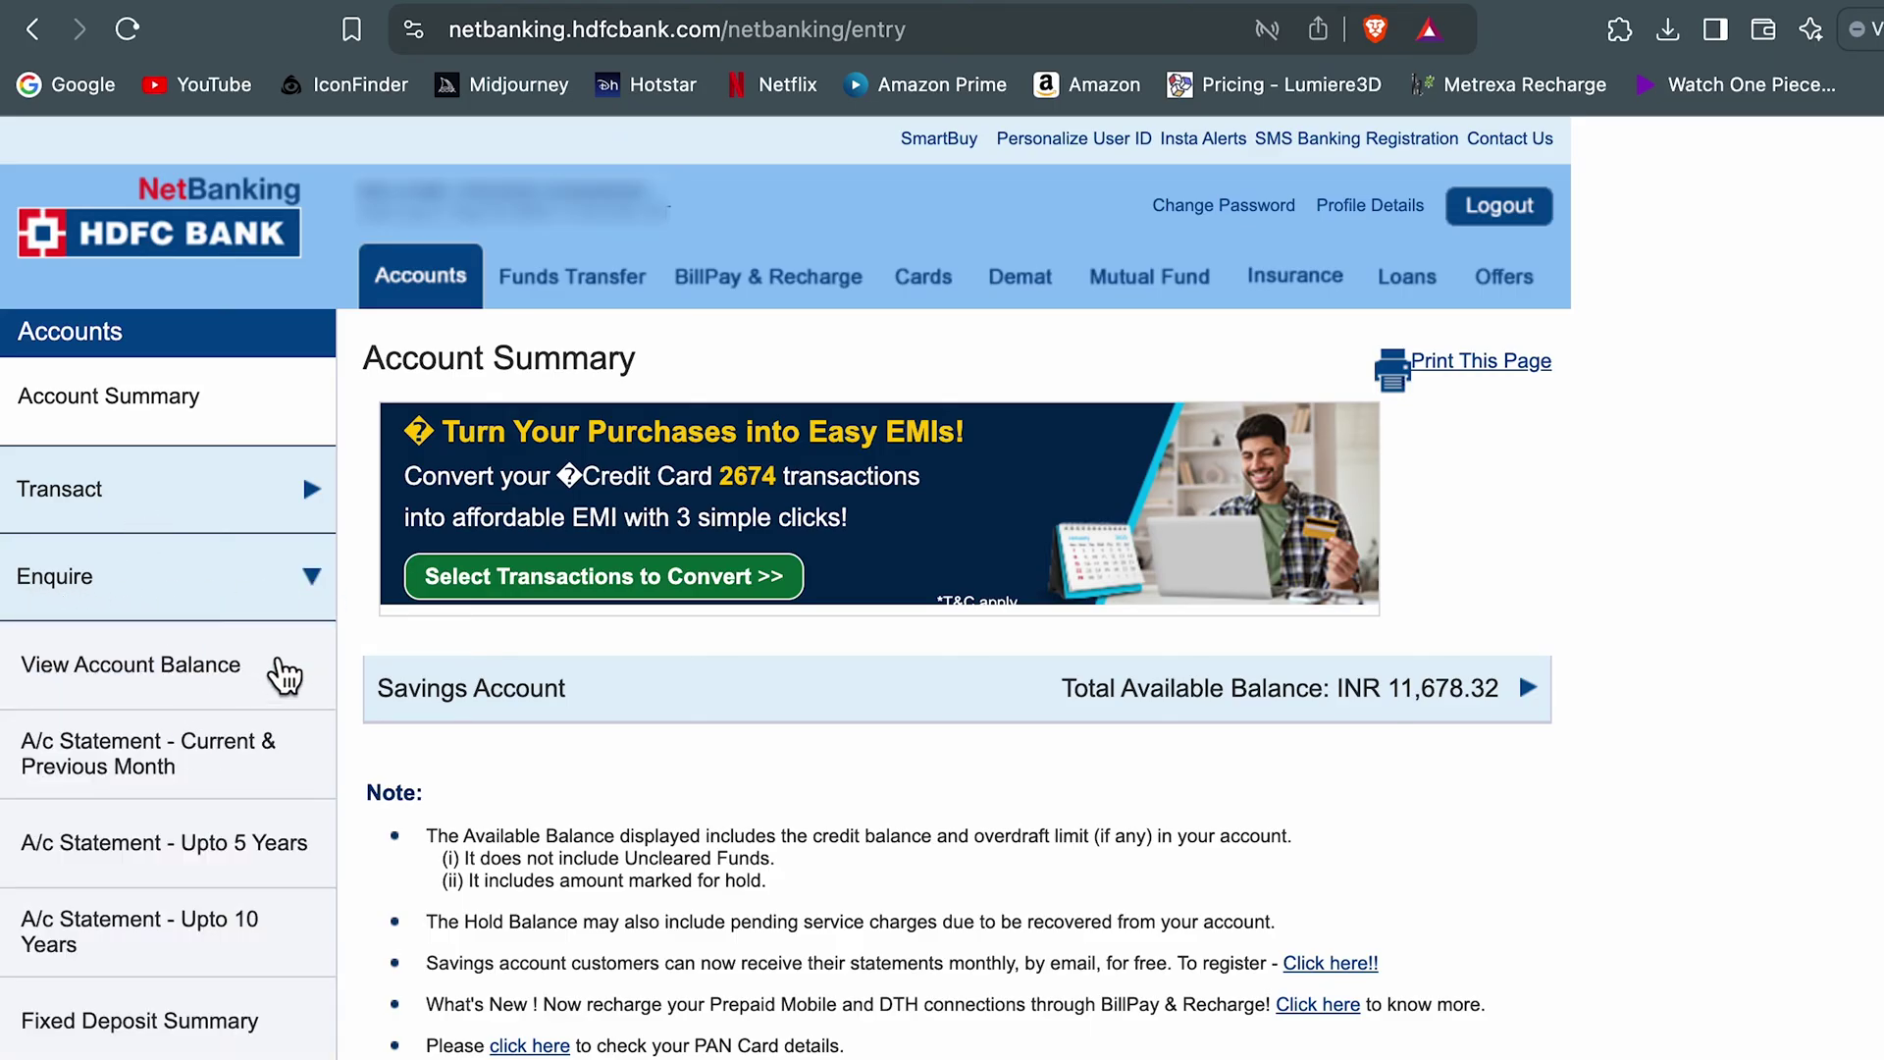
pyautogui.scroll(-3, 284, 675)
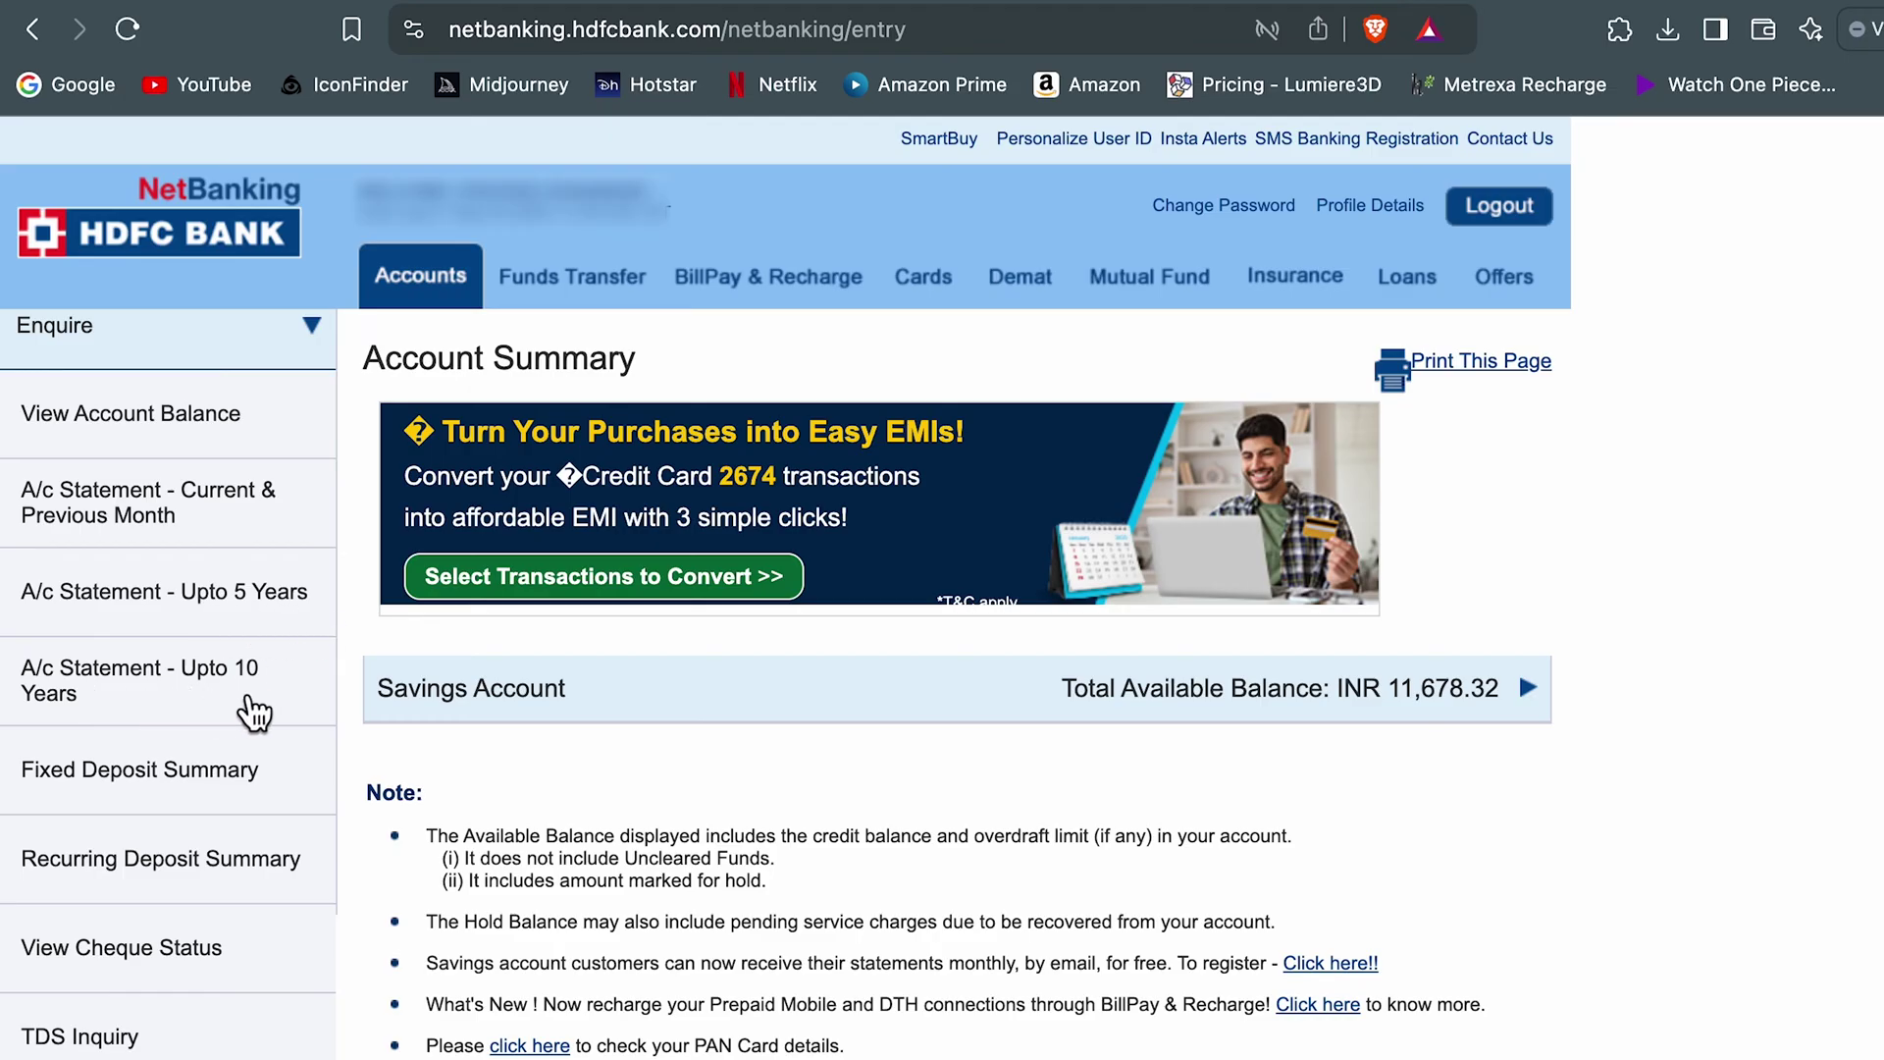
pyautogui.click(227, 510)
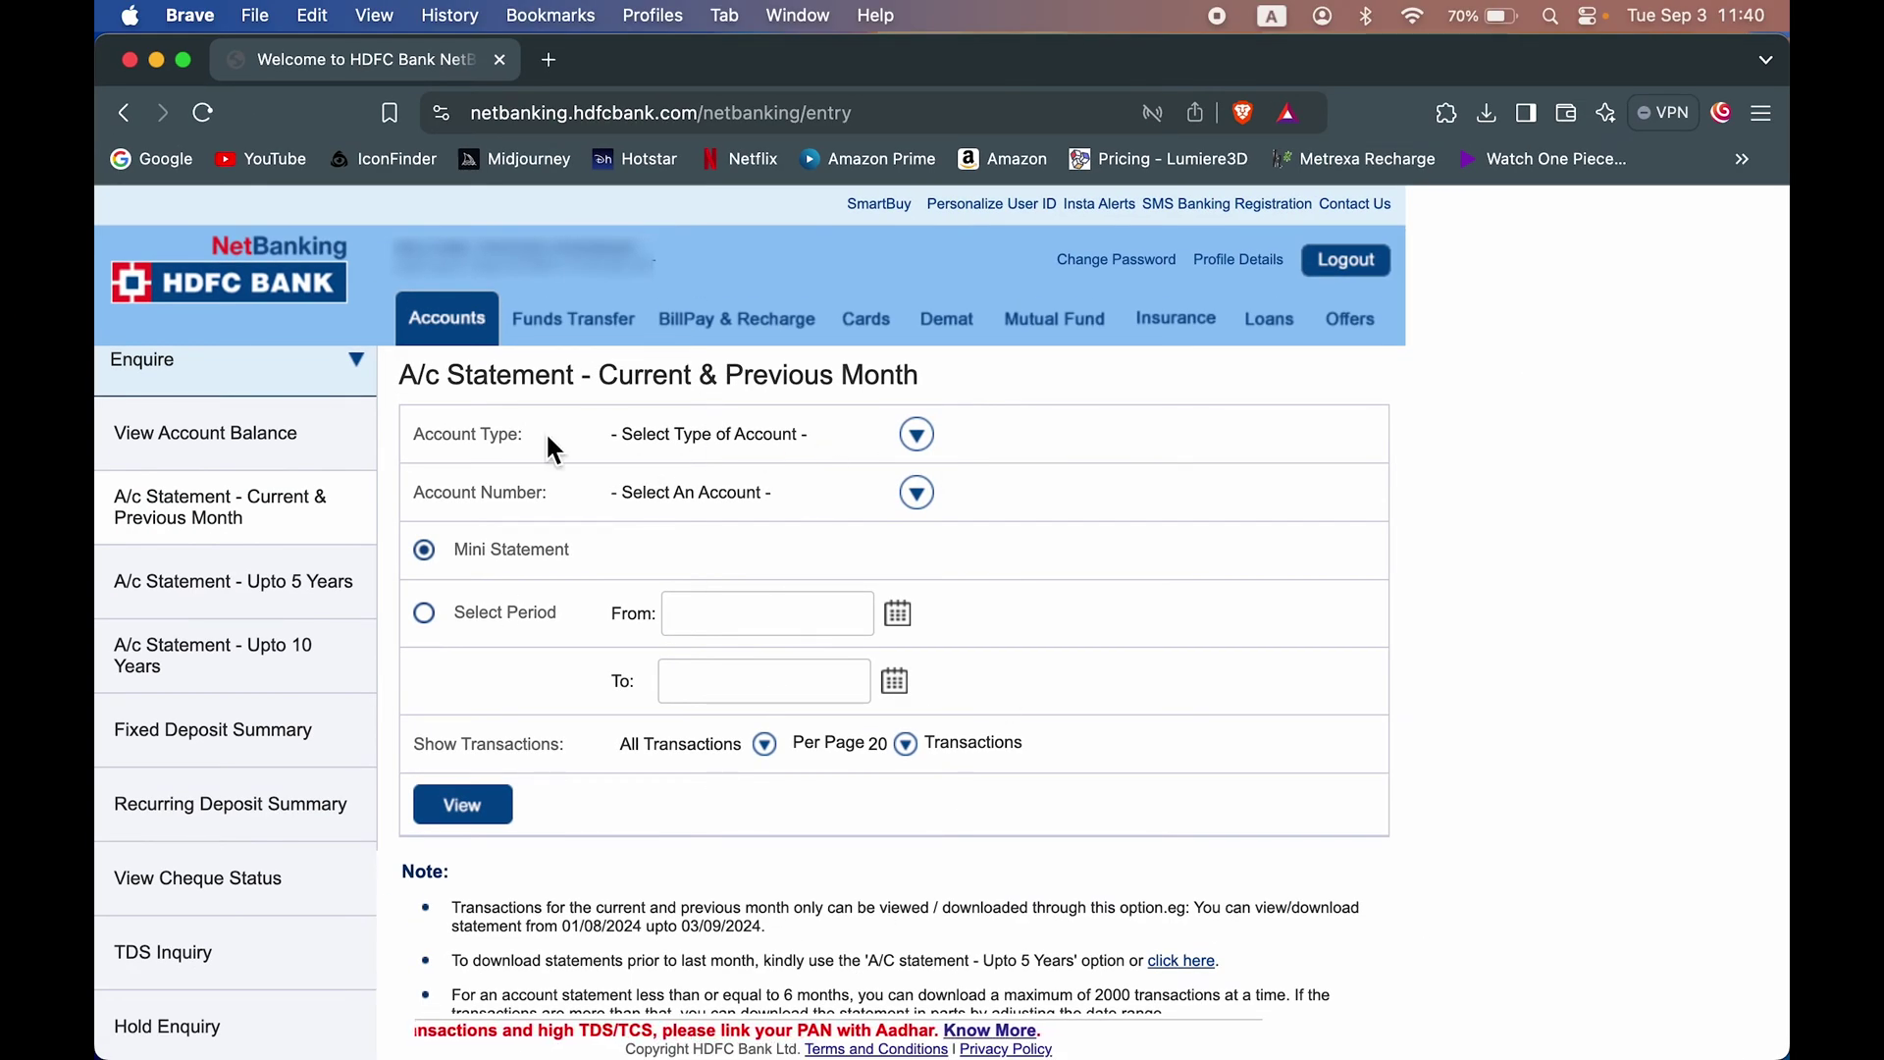
# Choose Saving And Current Accounts and the savings account number for the statement
pyautogui.click(916, 435)
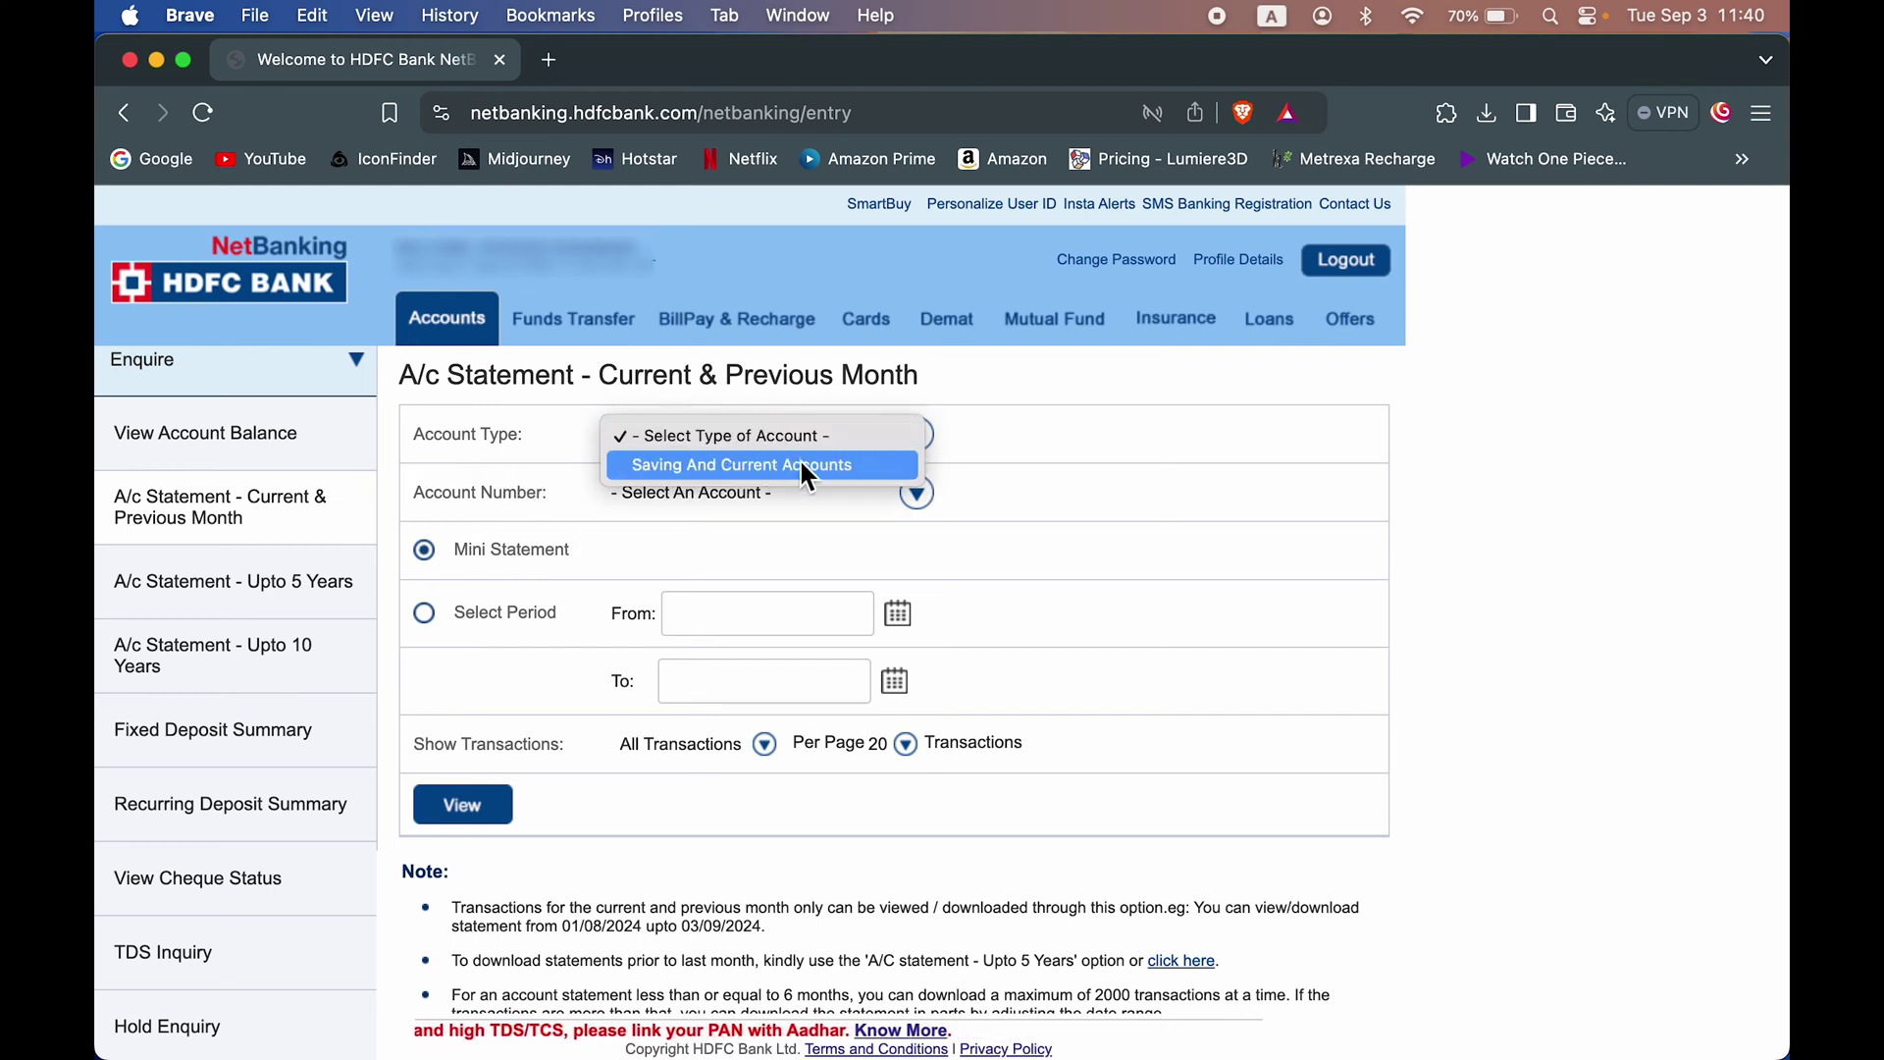
pyautogui.click(750, 466)
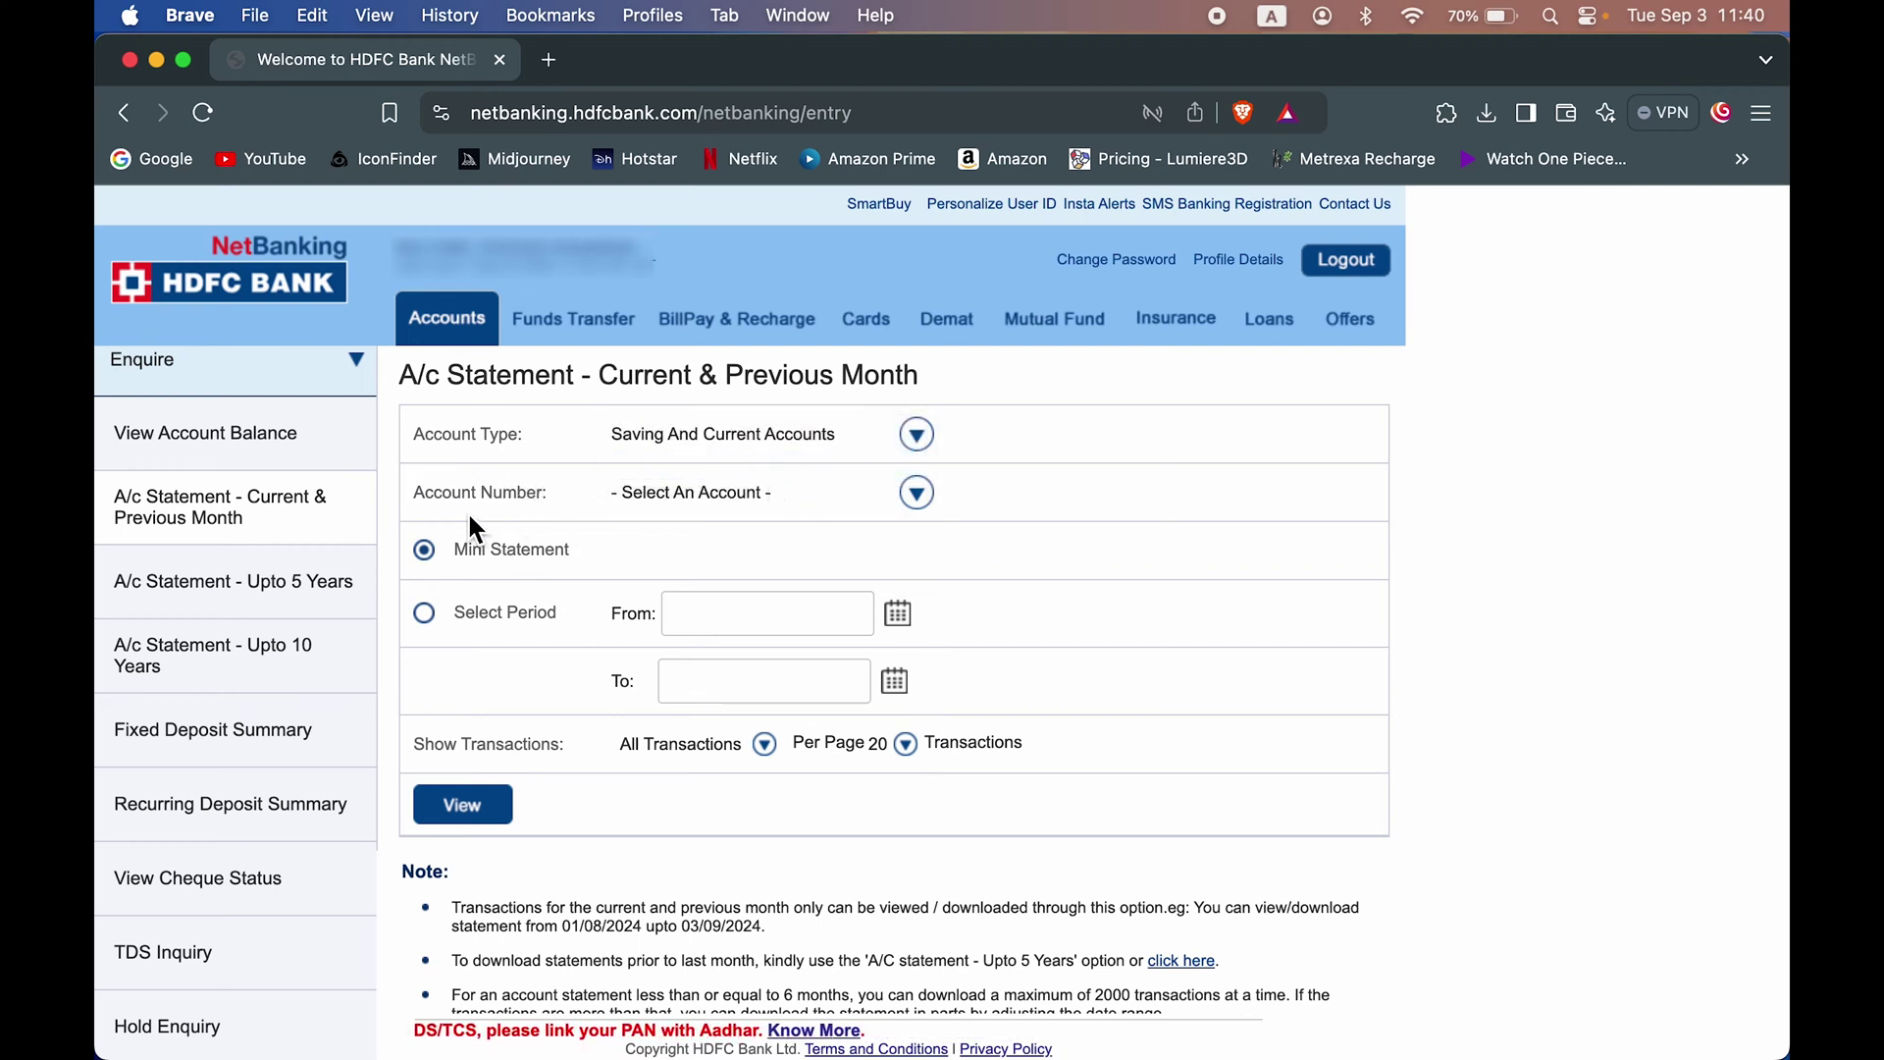
pyautogui.click(917, 493)
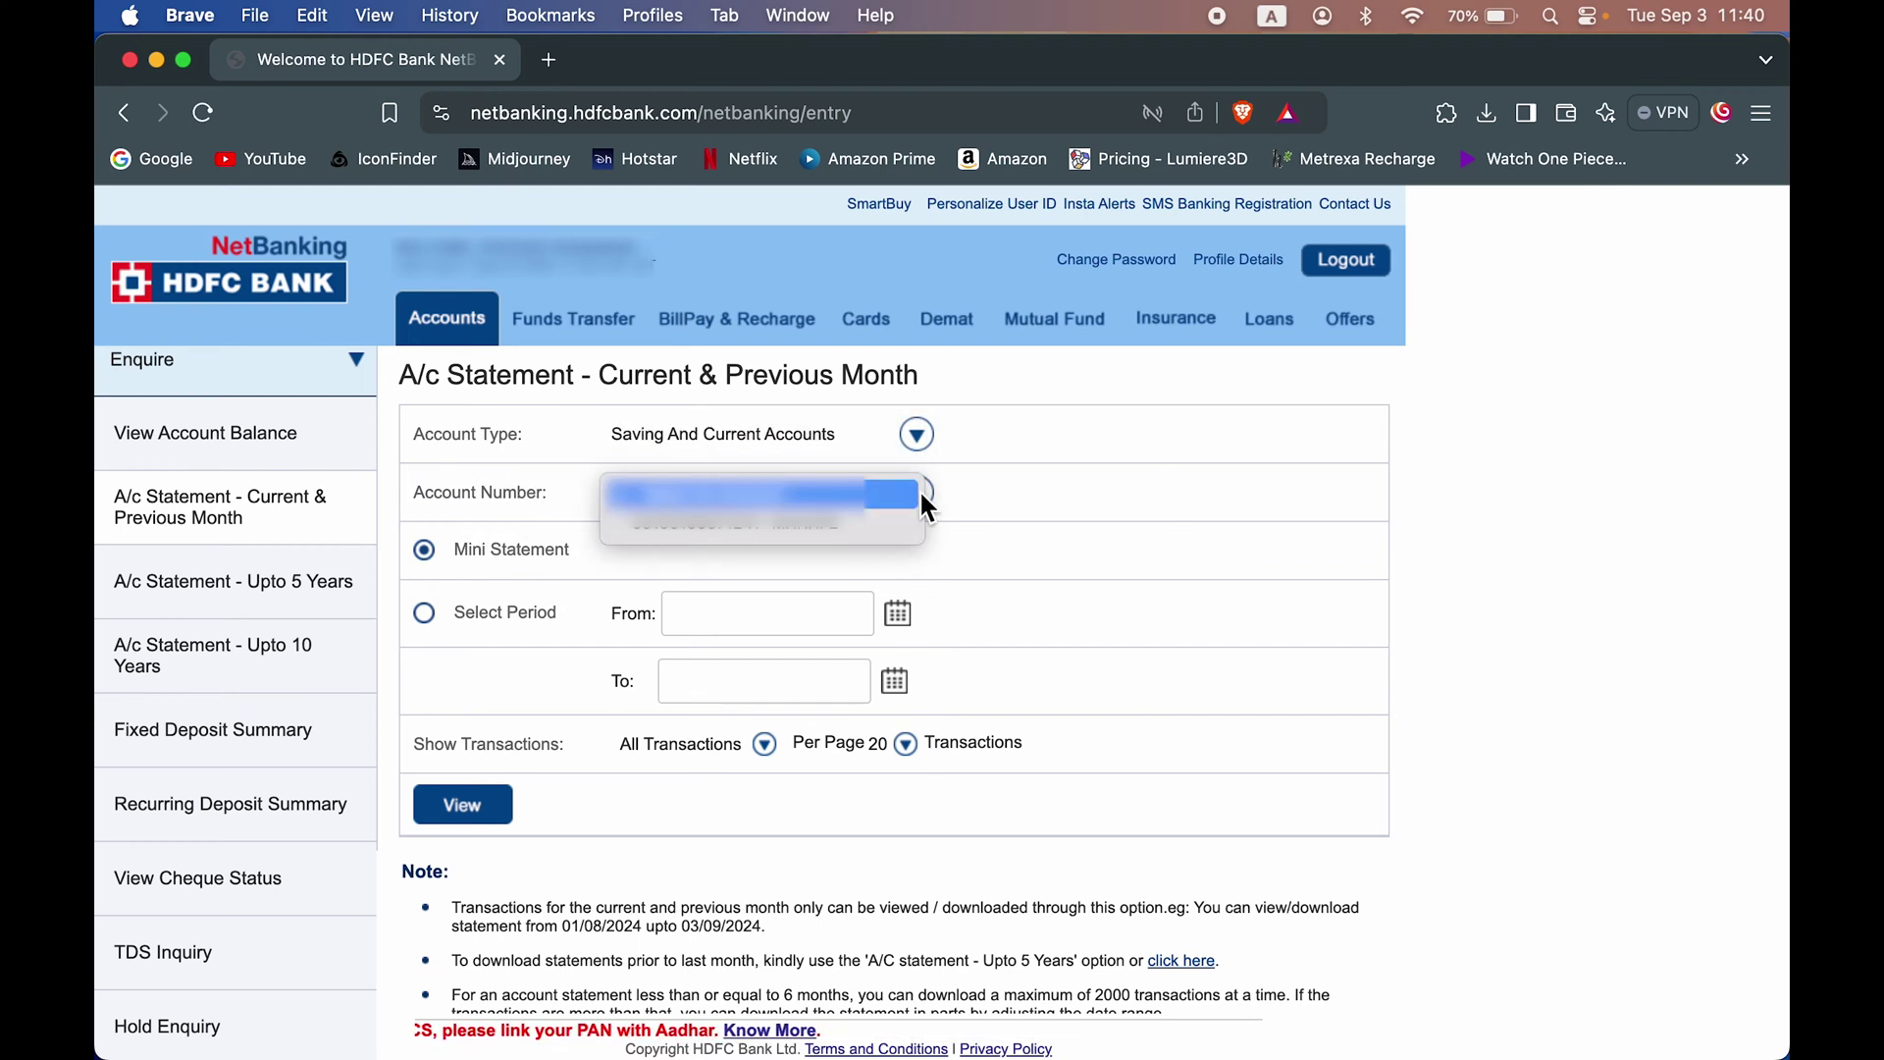
pyautogui.click(785, 530)
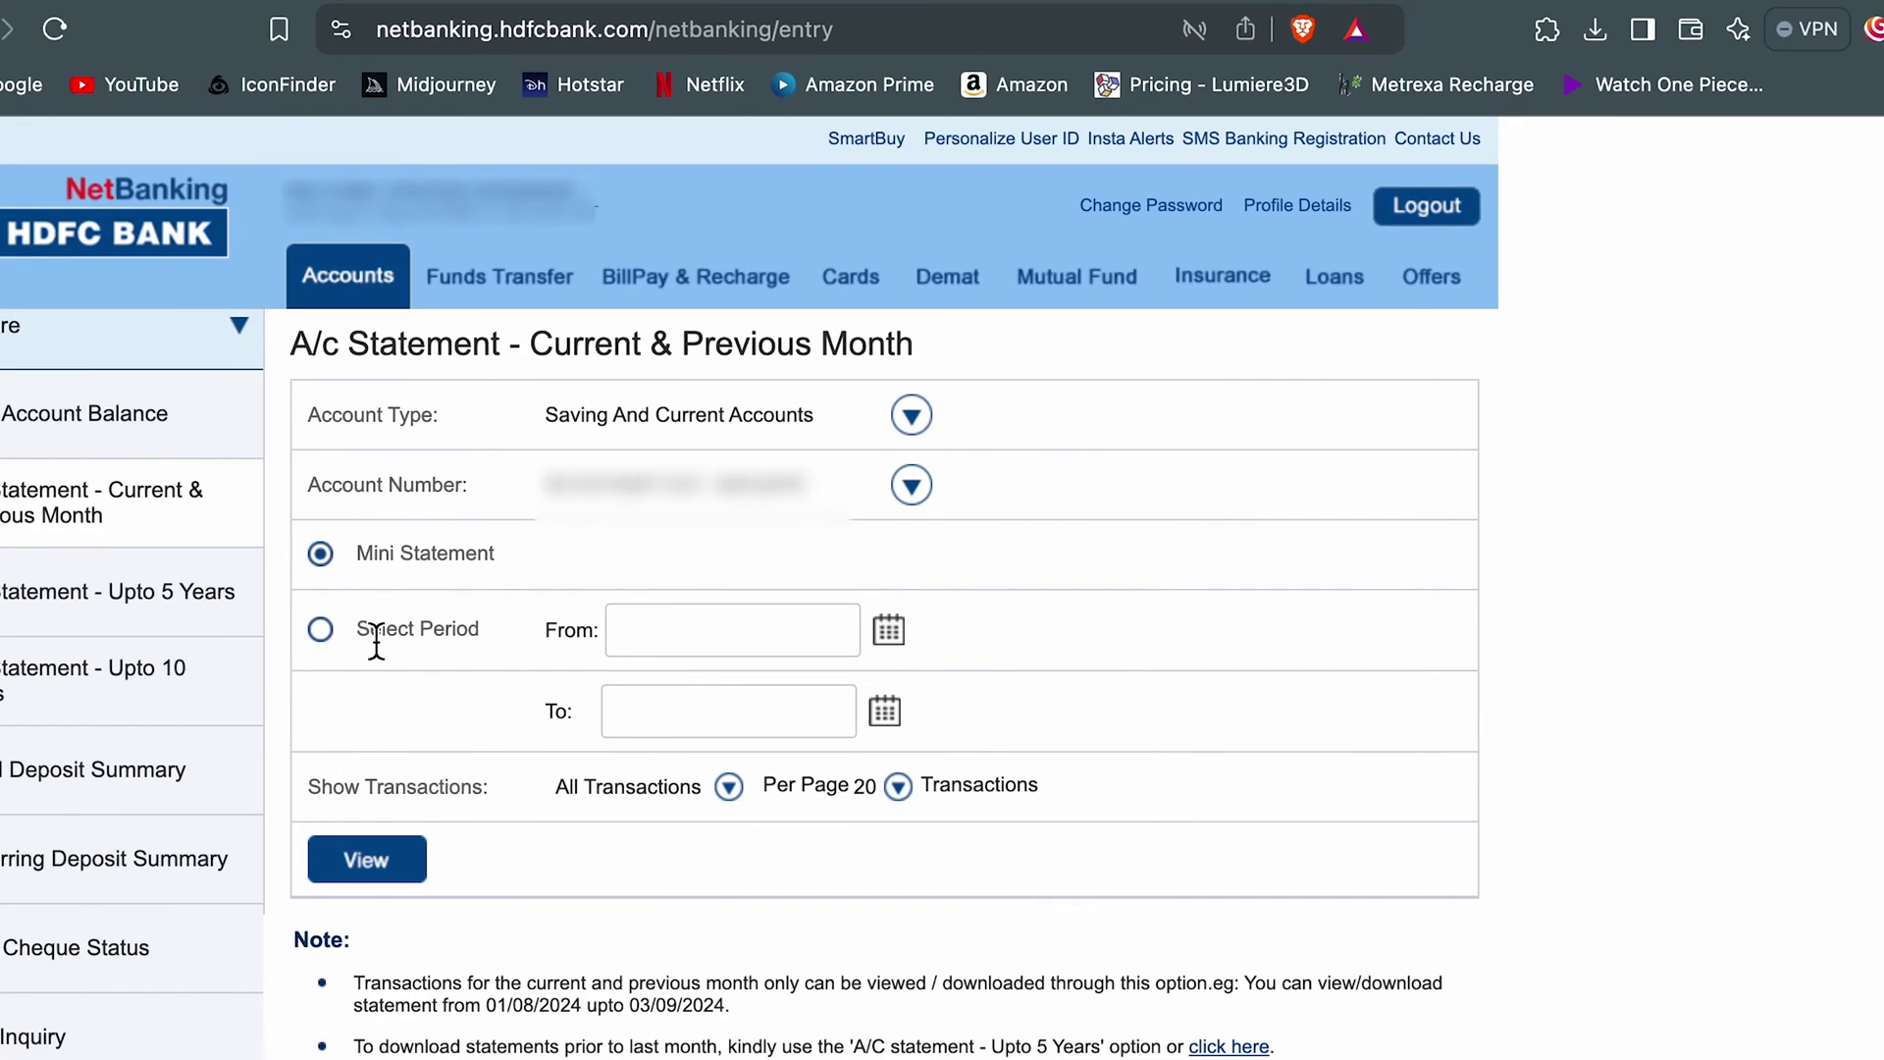
# Set a custom statement period from 01/08/2024 to 03/09/2024
pyautogui.moveTo(362, 640); pyautogui.dragTo(492, 634)
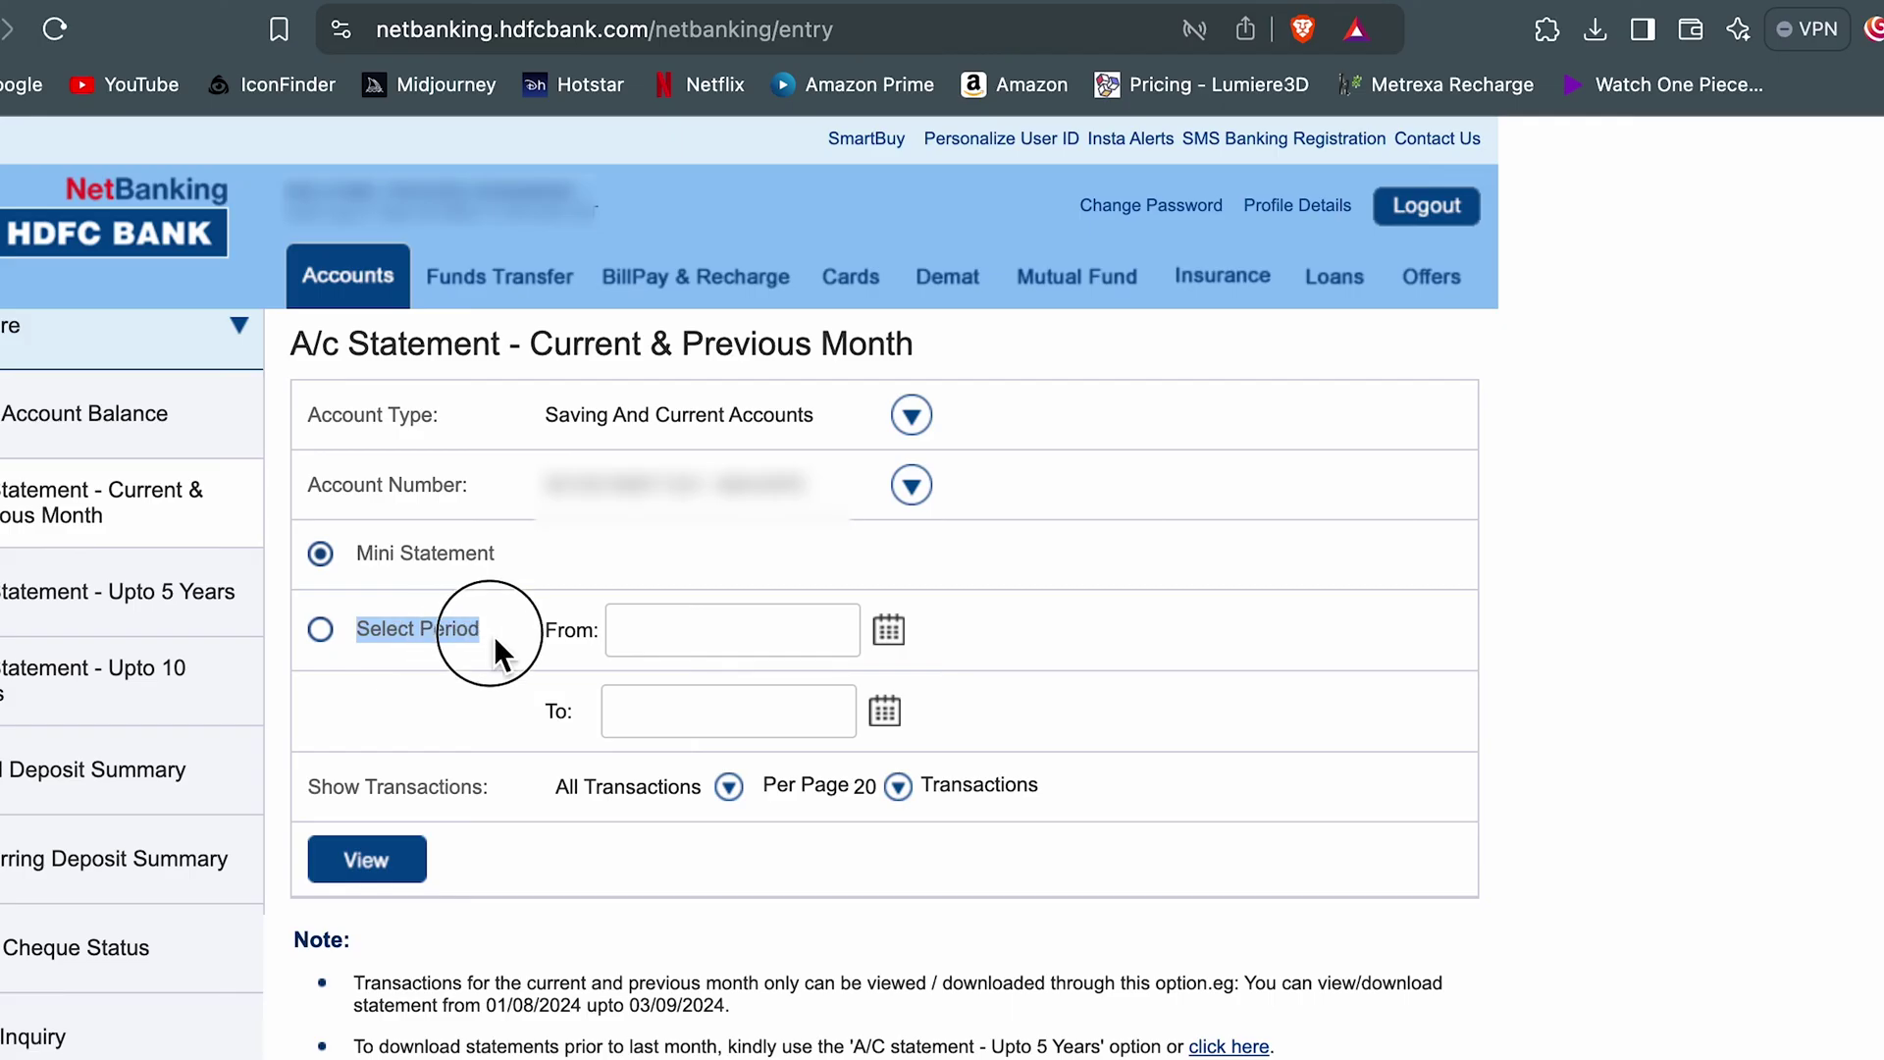
pyautogui.click(324, 633)
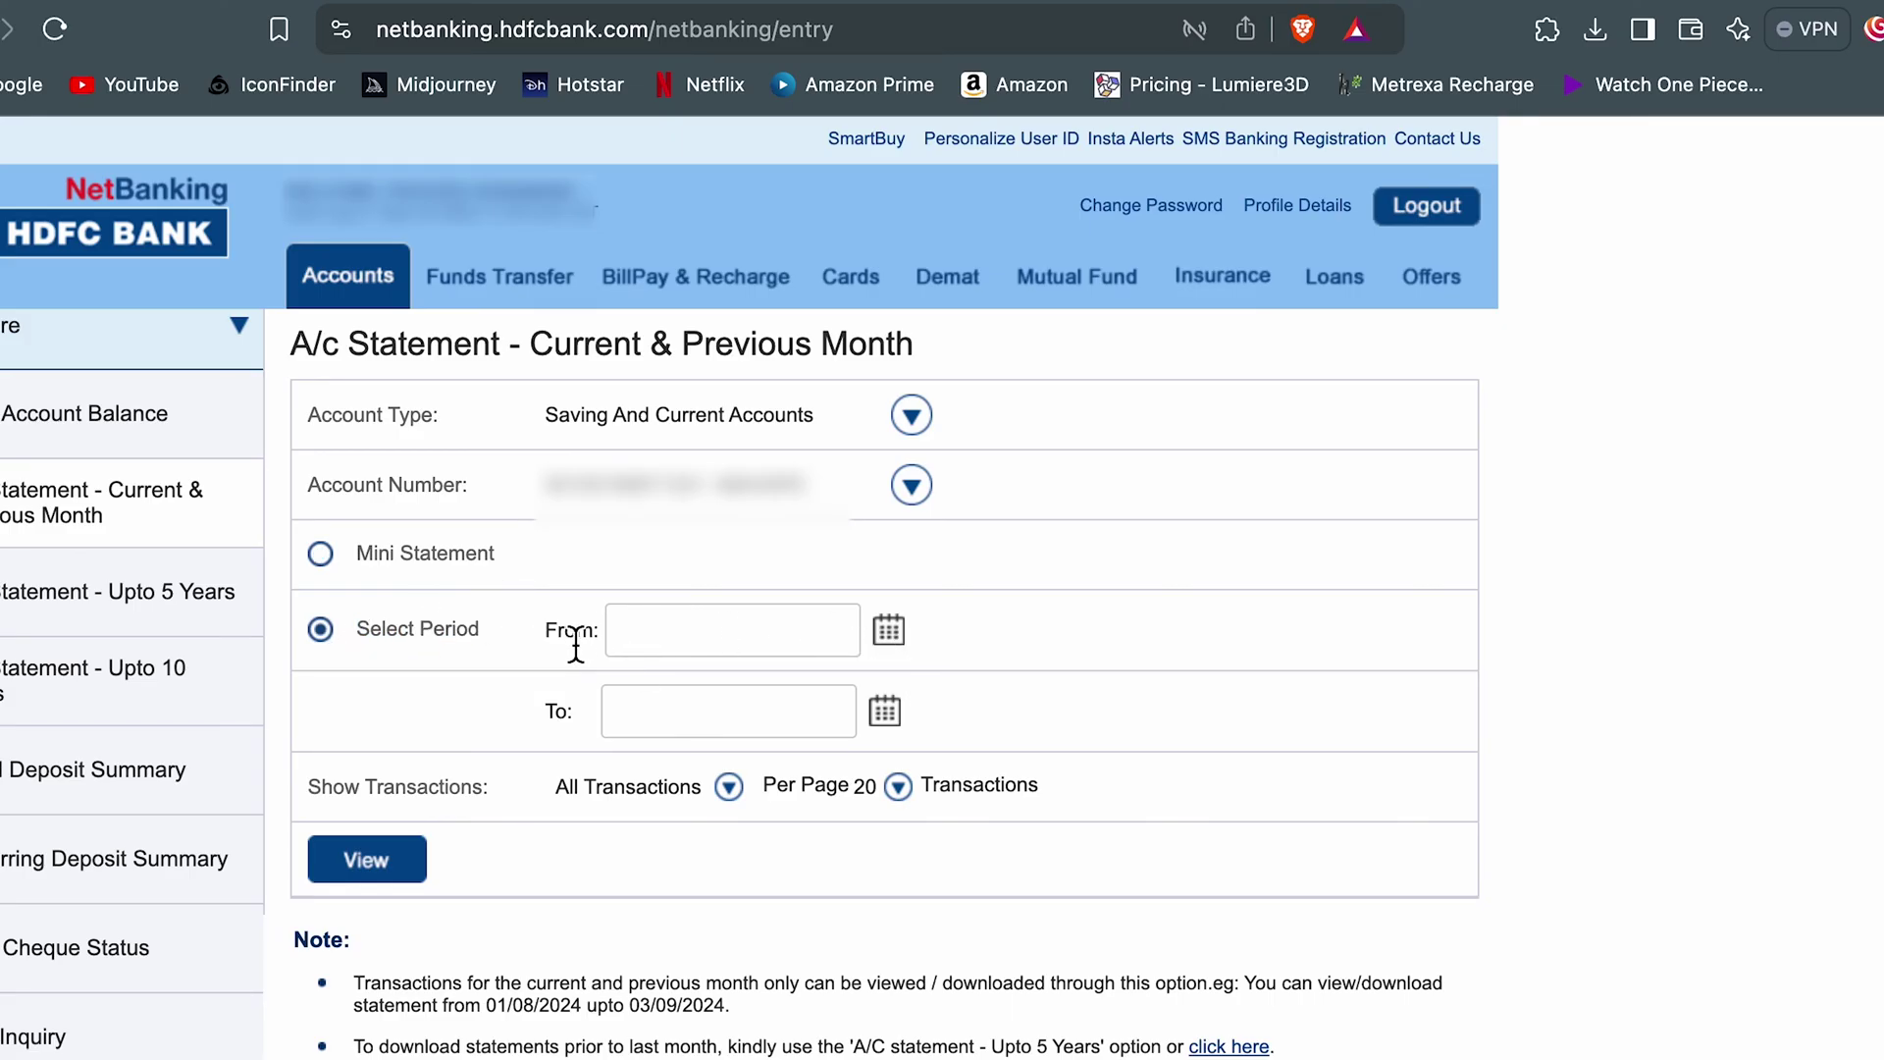
pyautogui.click(889, 631)
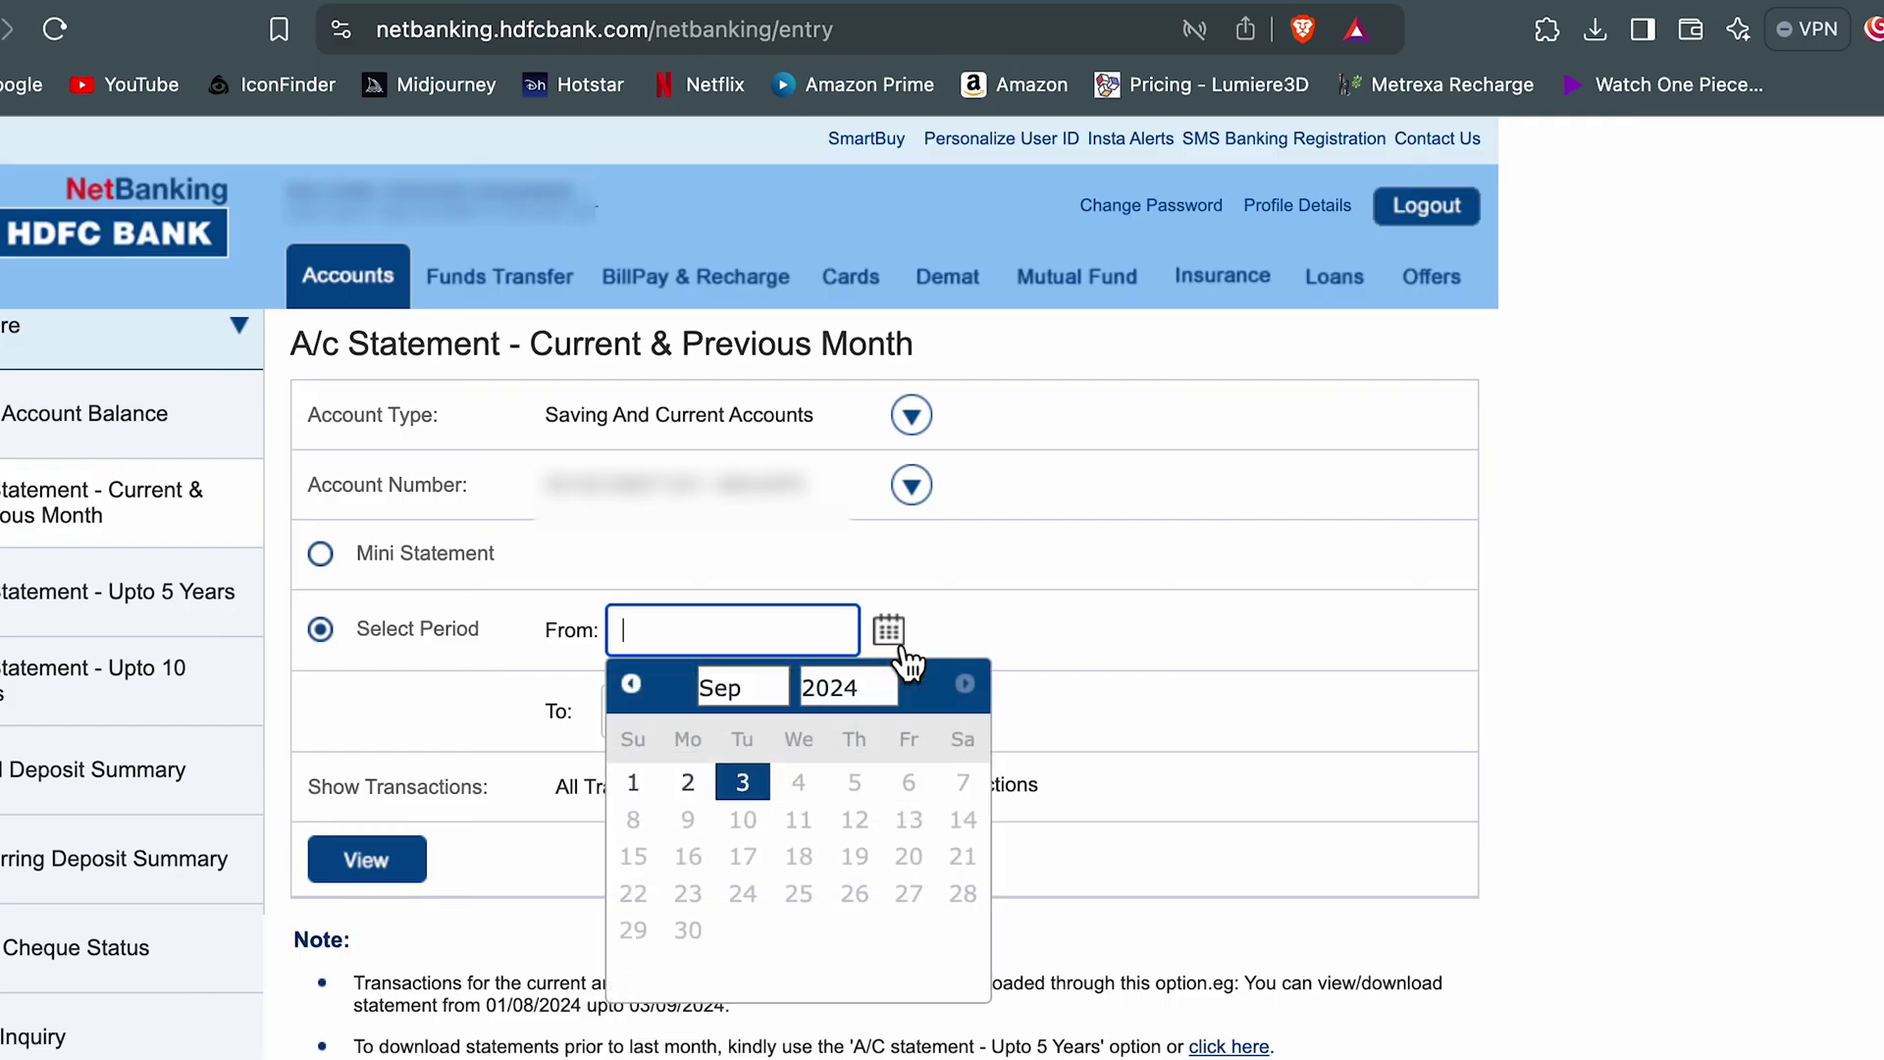
pyautogui.click(756, 693)
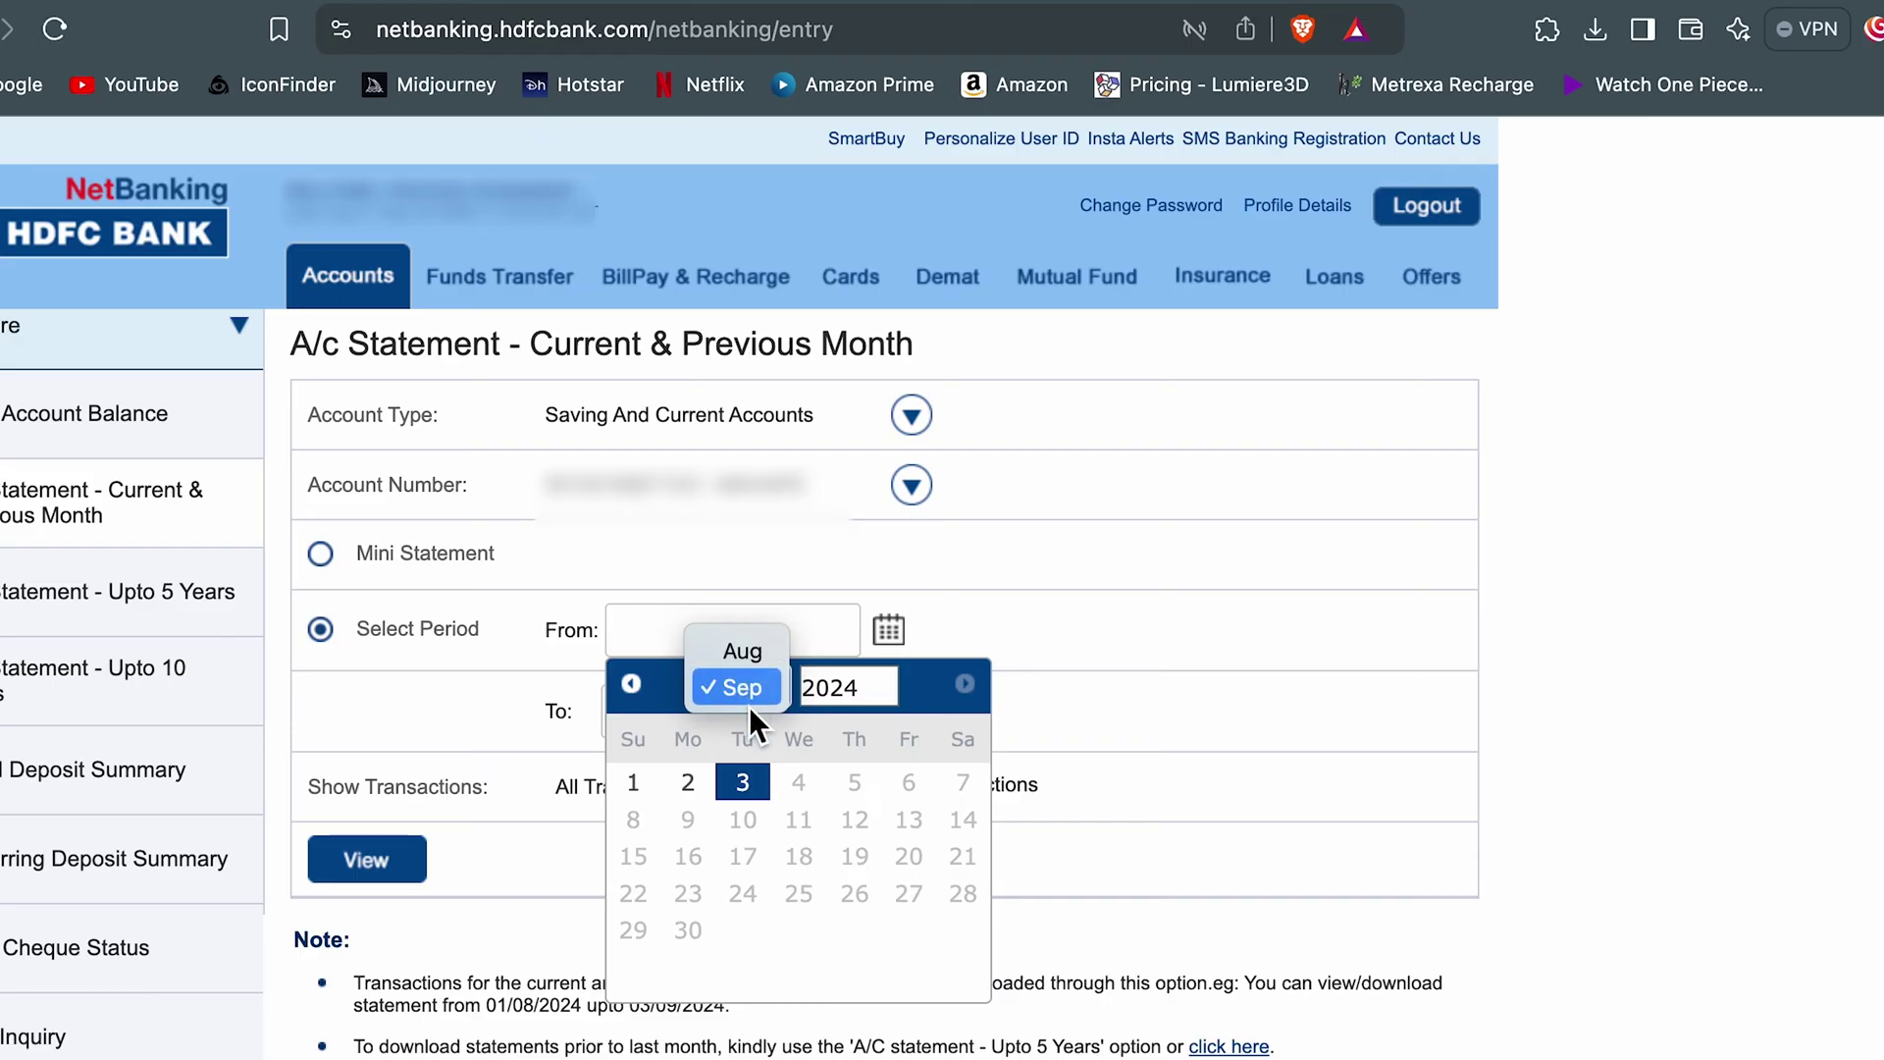
pyautogui.click(754, 660)
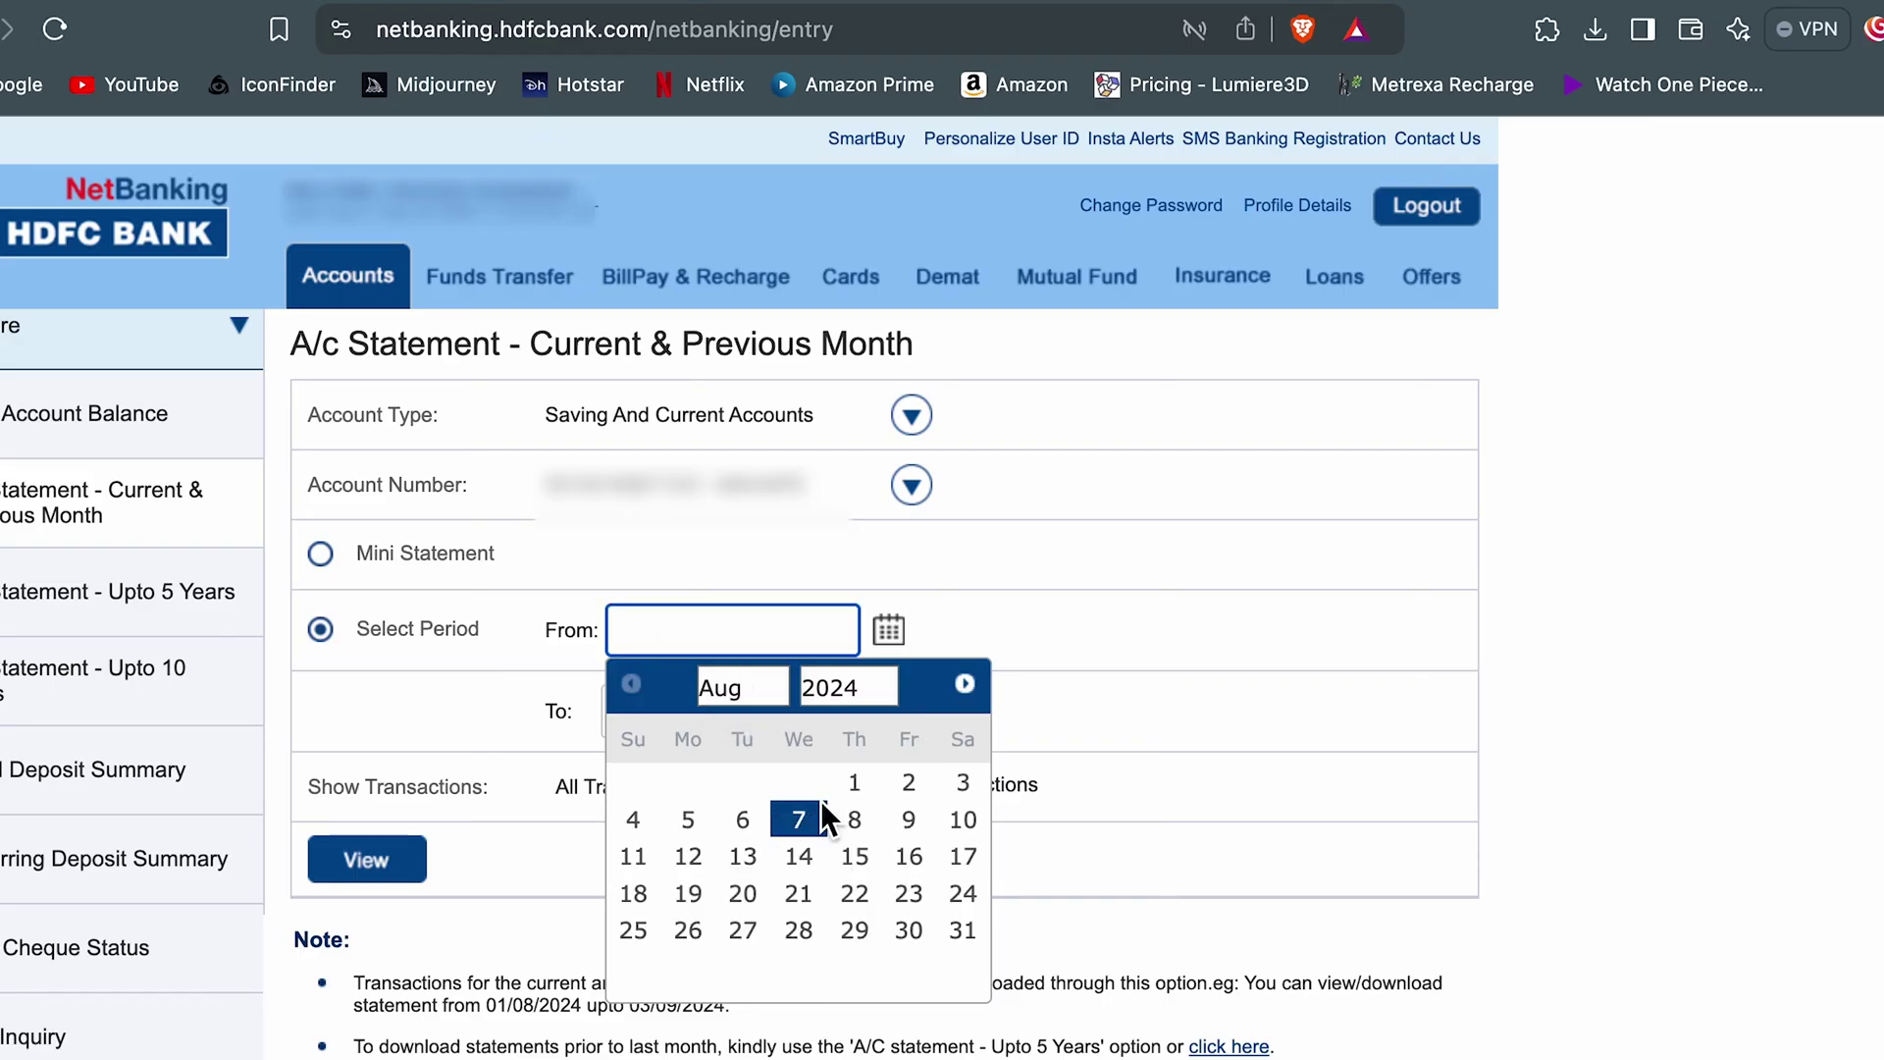
pyautogui.click(867, 785)
pyautogui.click(895, 717)
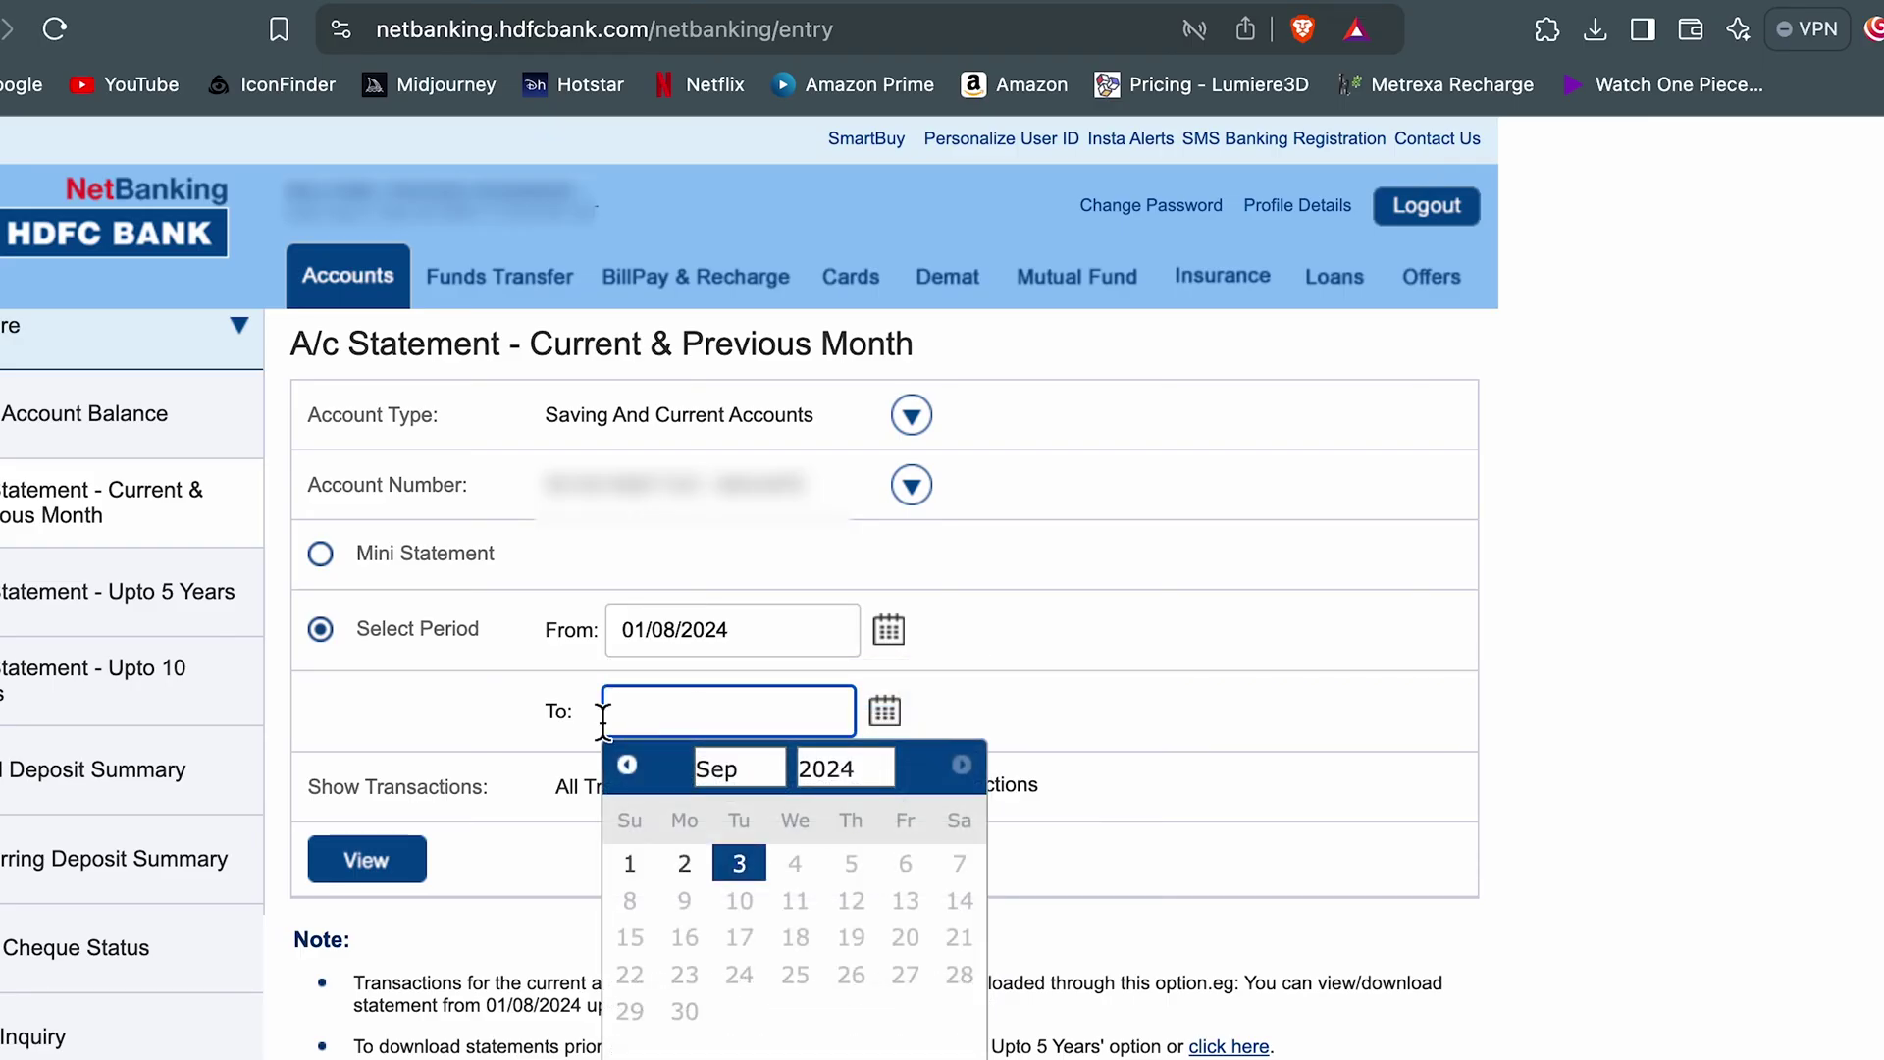
pyautogui.click(750, 863)
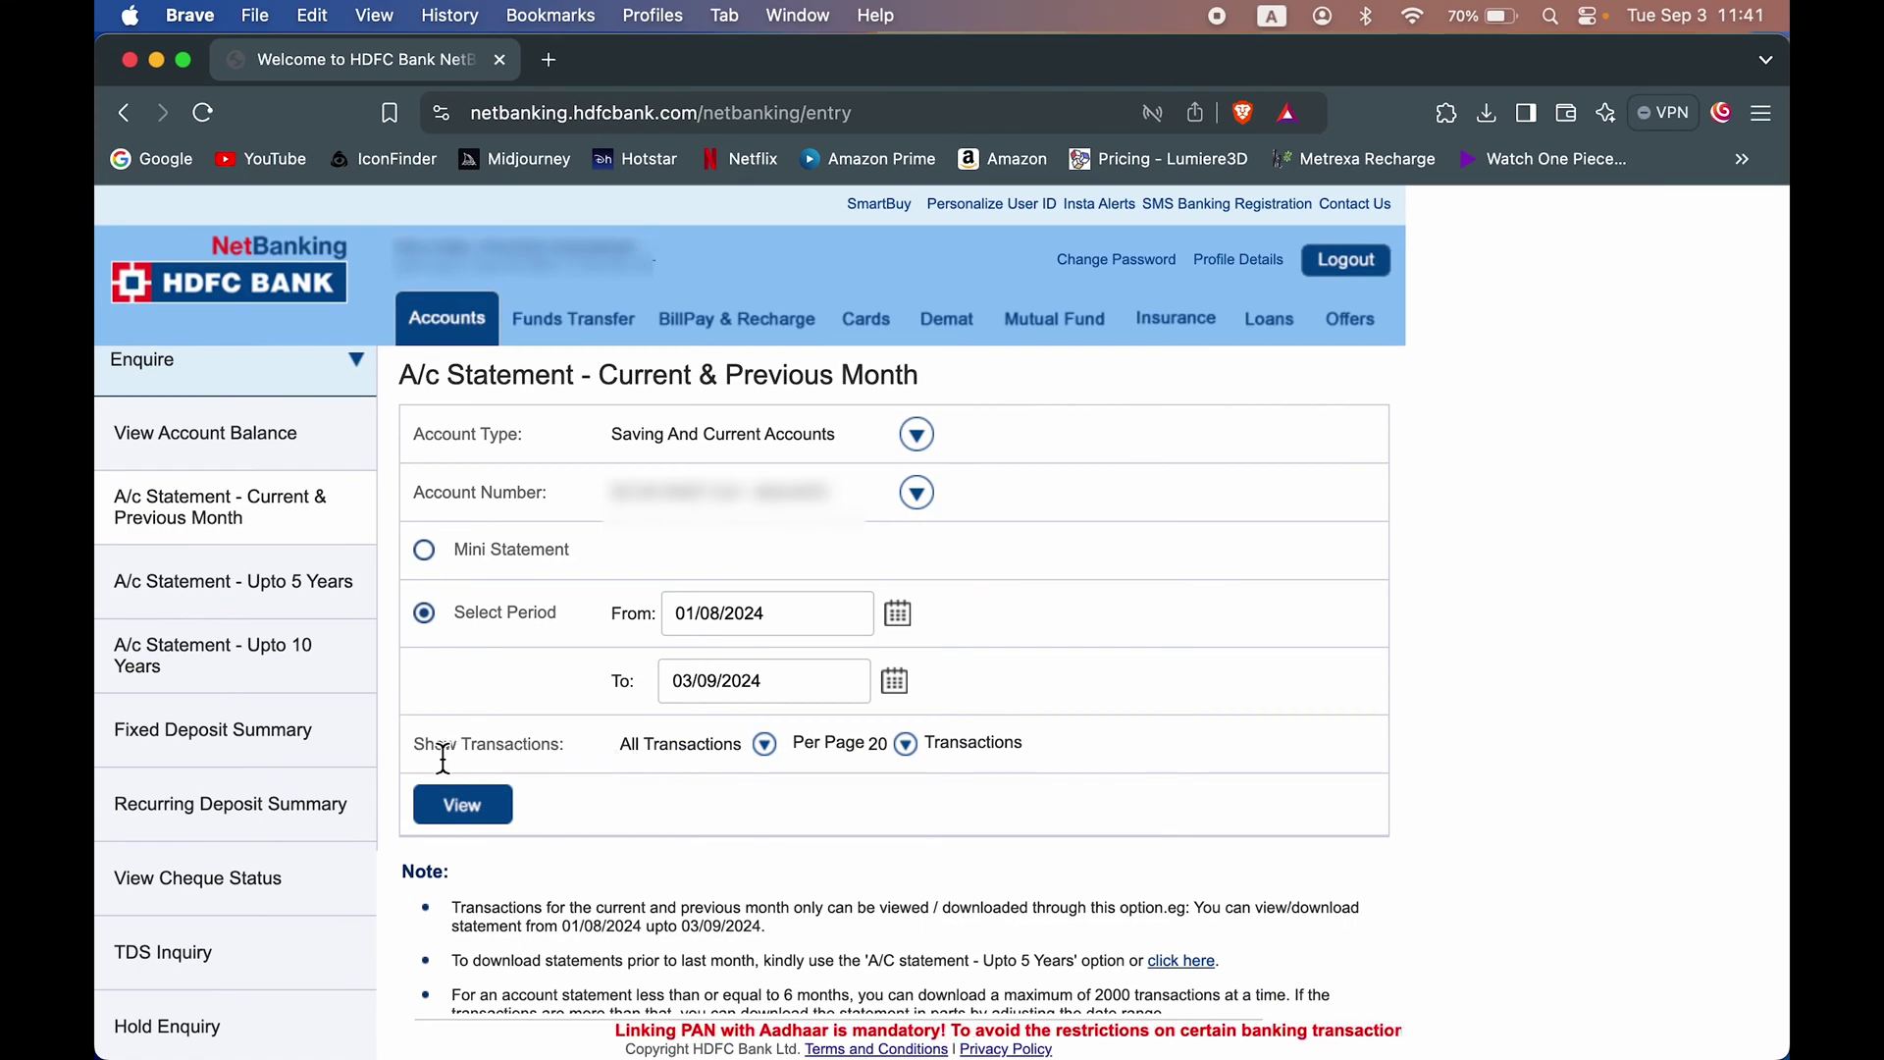
# Keep All Transactions, show 40 transactions per page, and view the statement
pyautogui.click(764, 743)
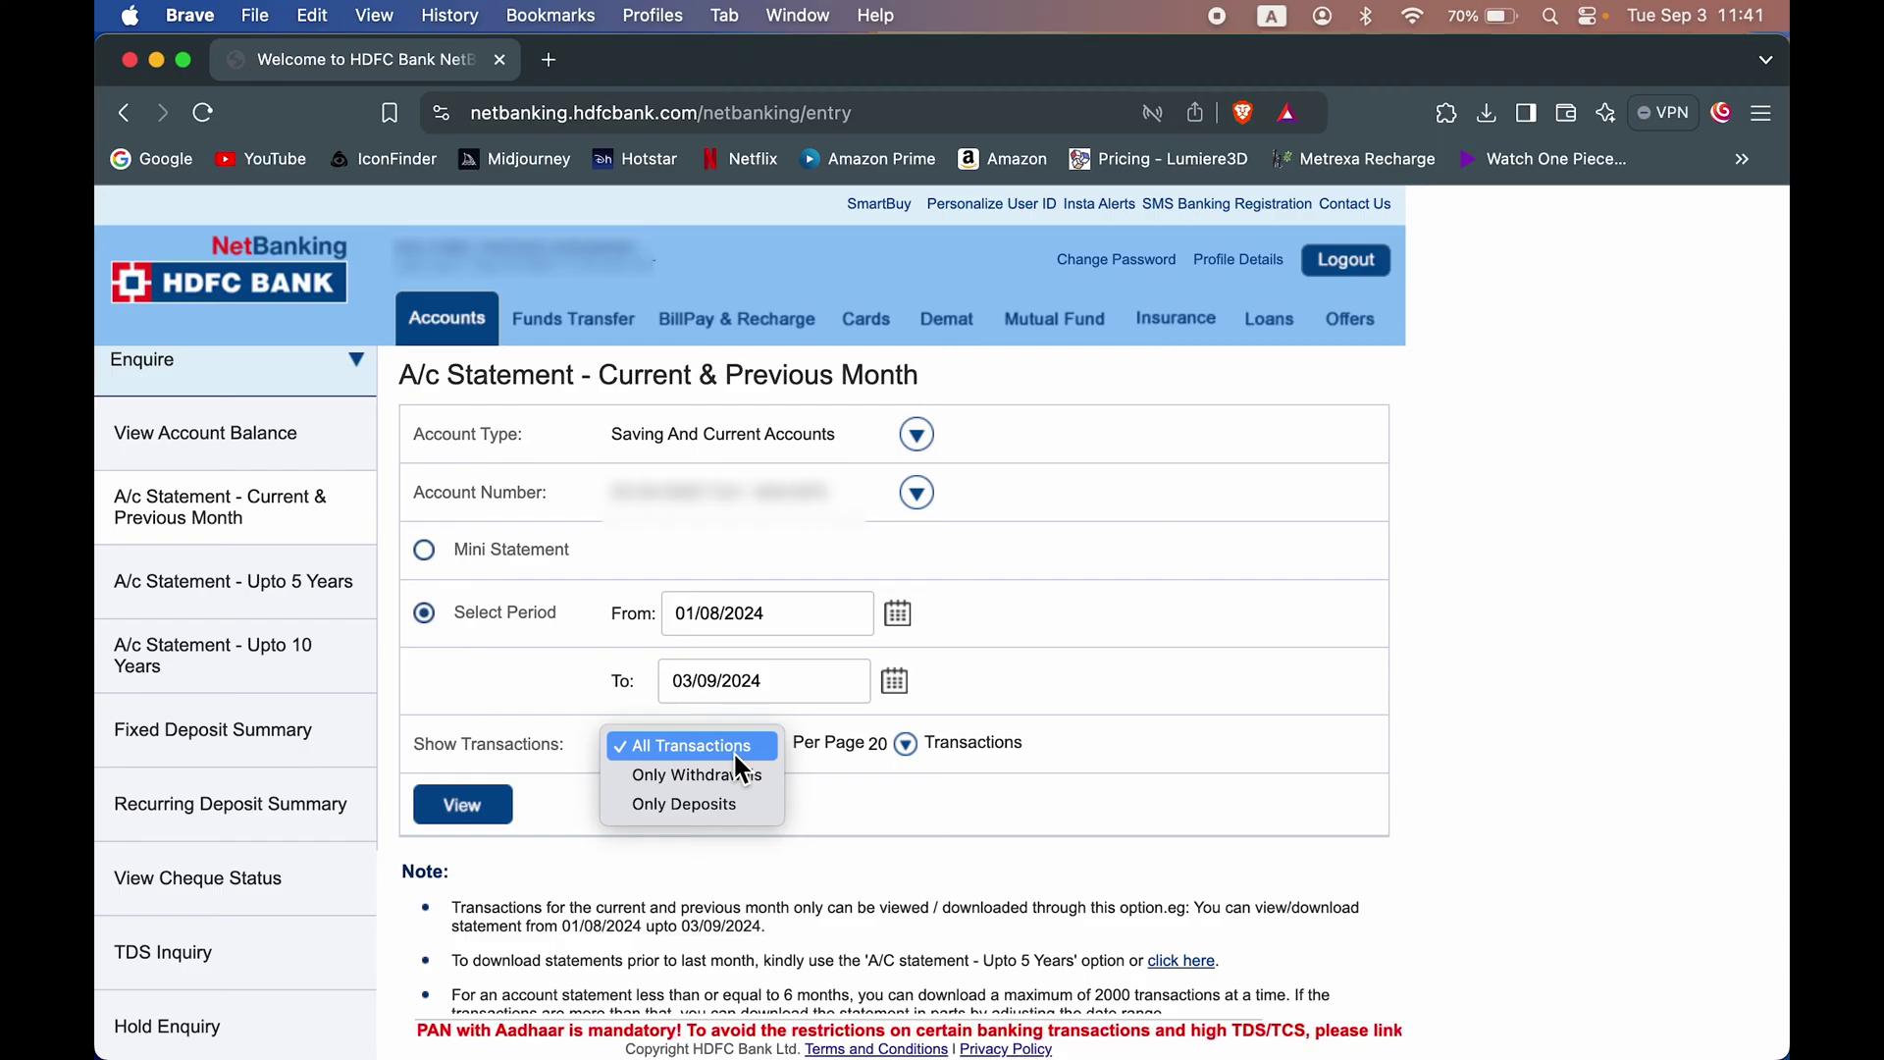
pyautogui.click(899, 818)
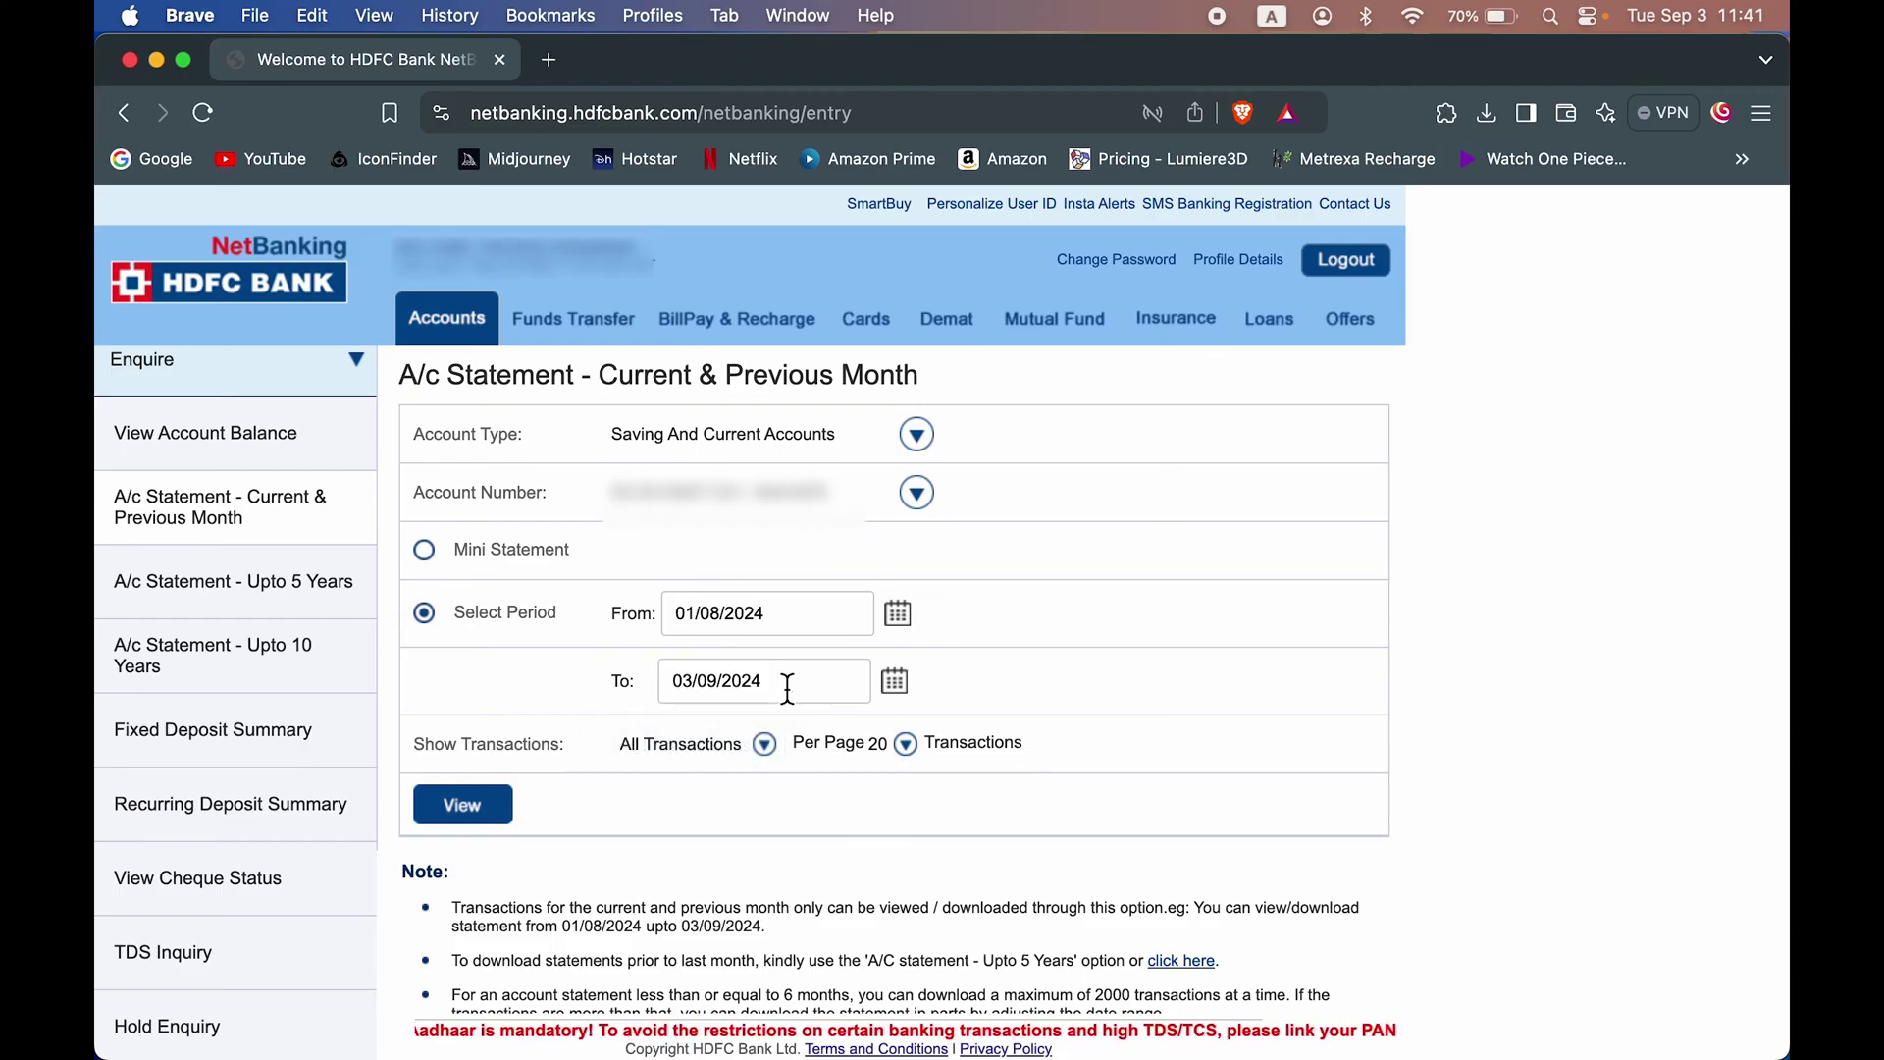
pyautogui.click(905, 743)
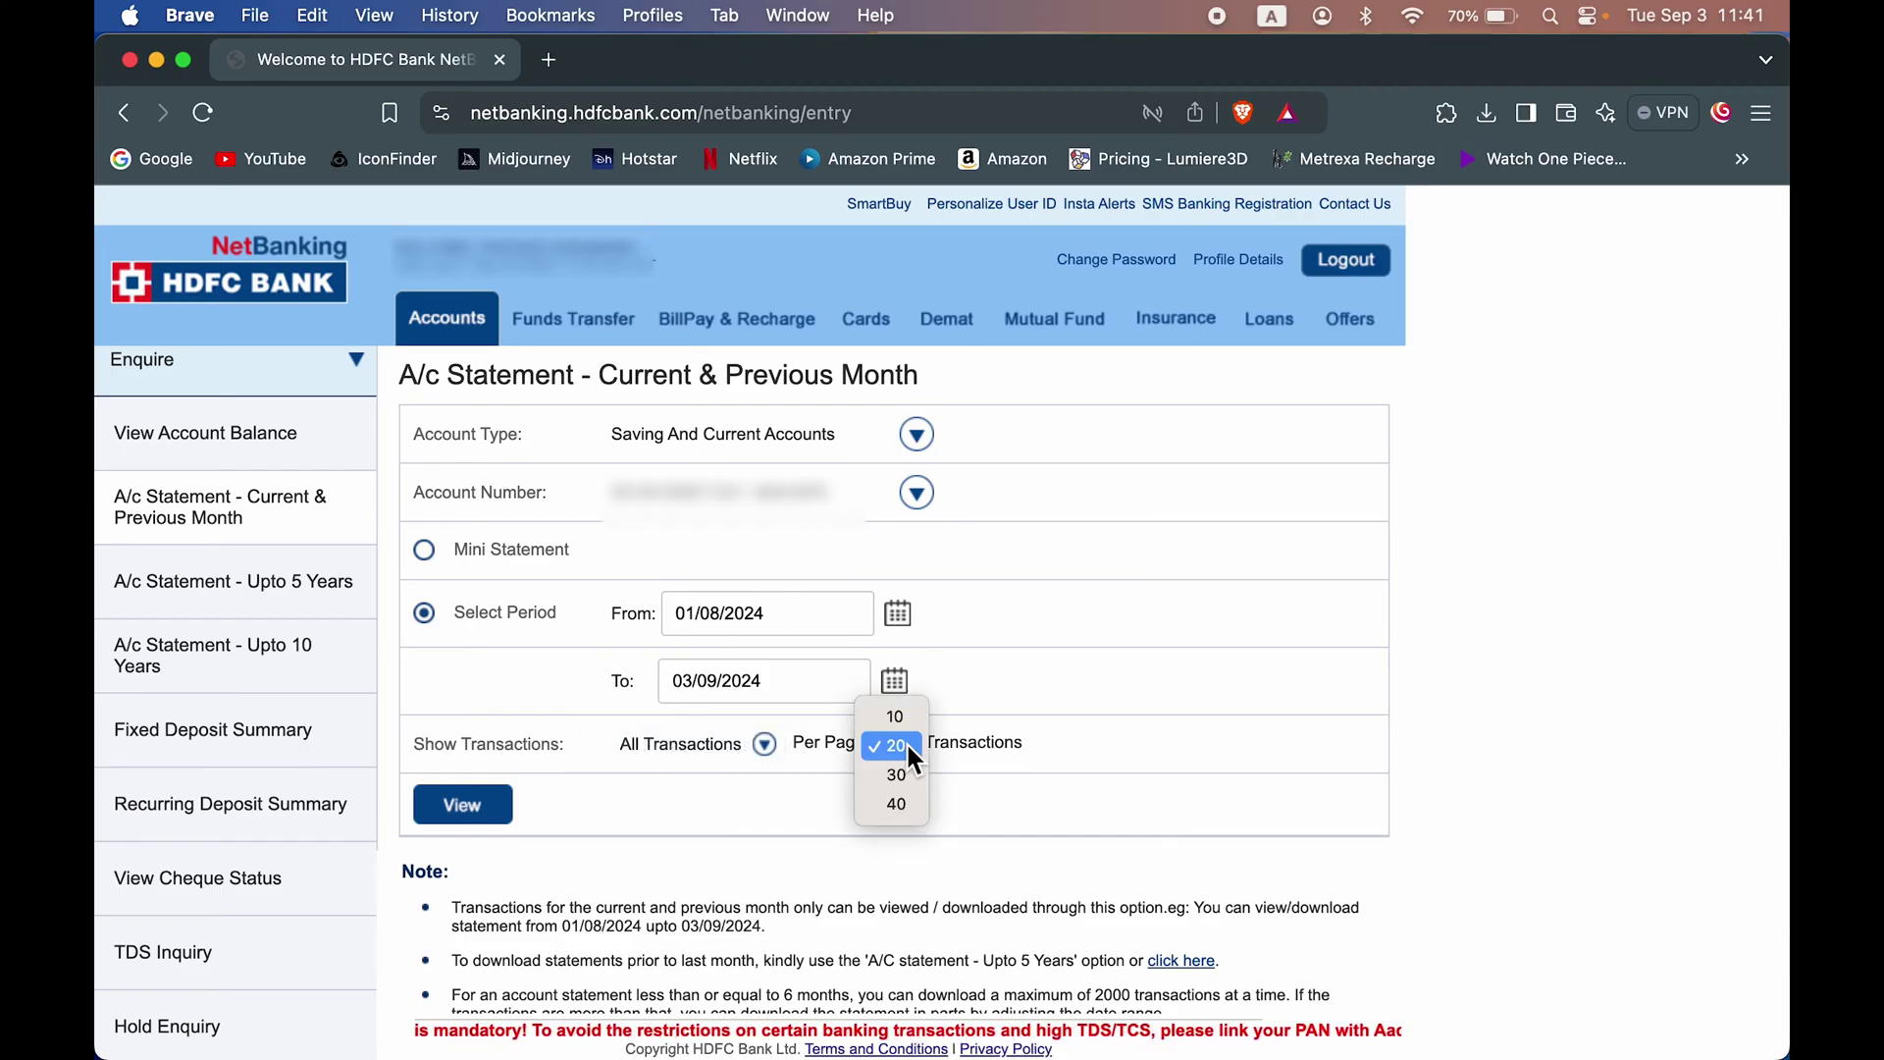
pyautogui.click(901, 795)
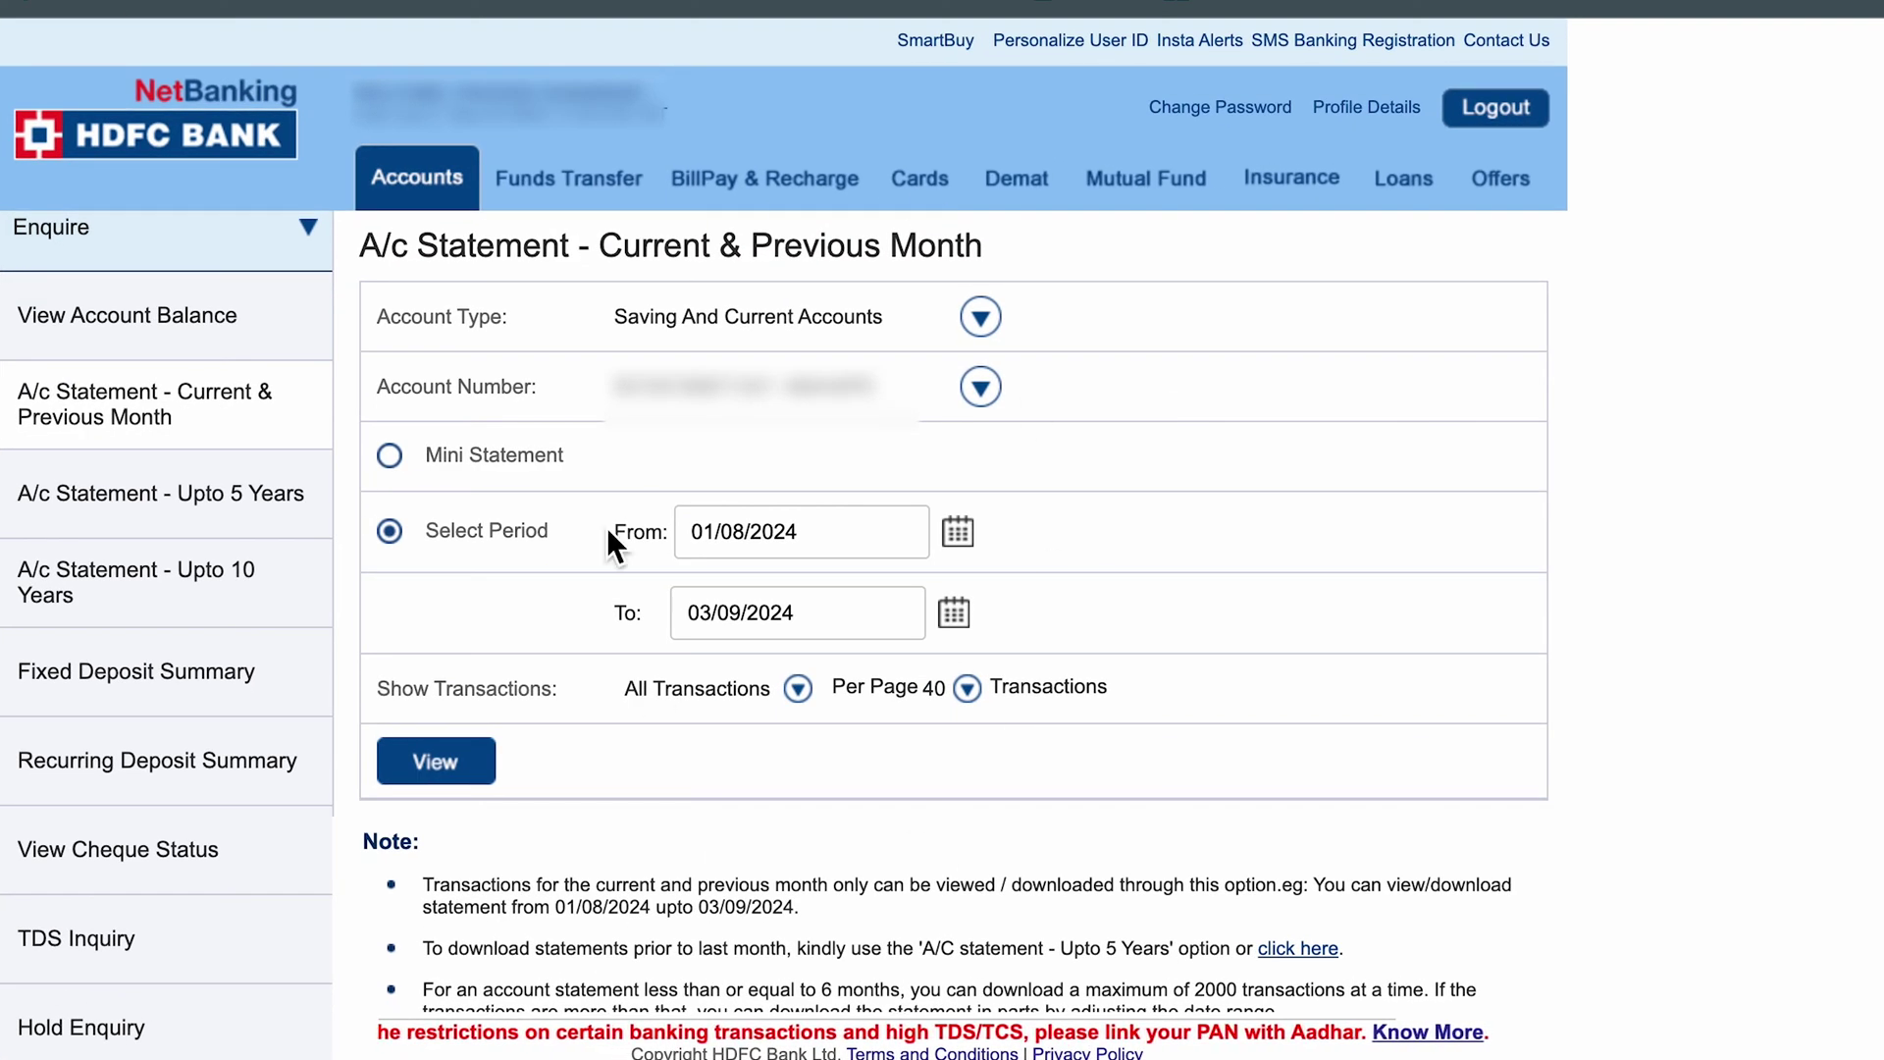
pyautogui.click(455, 770)
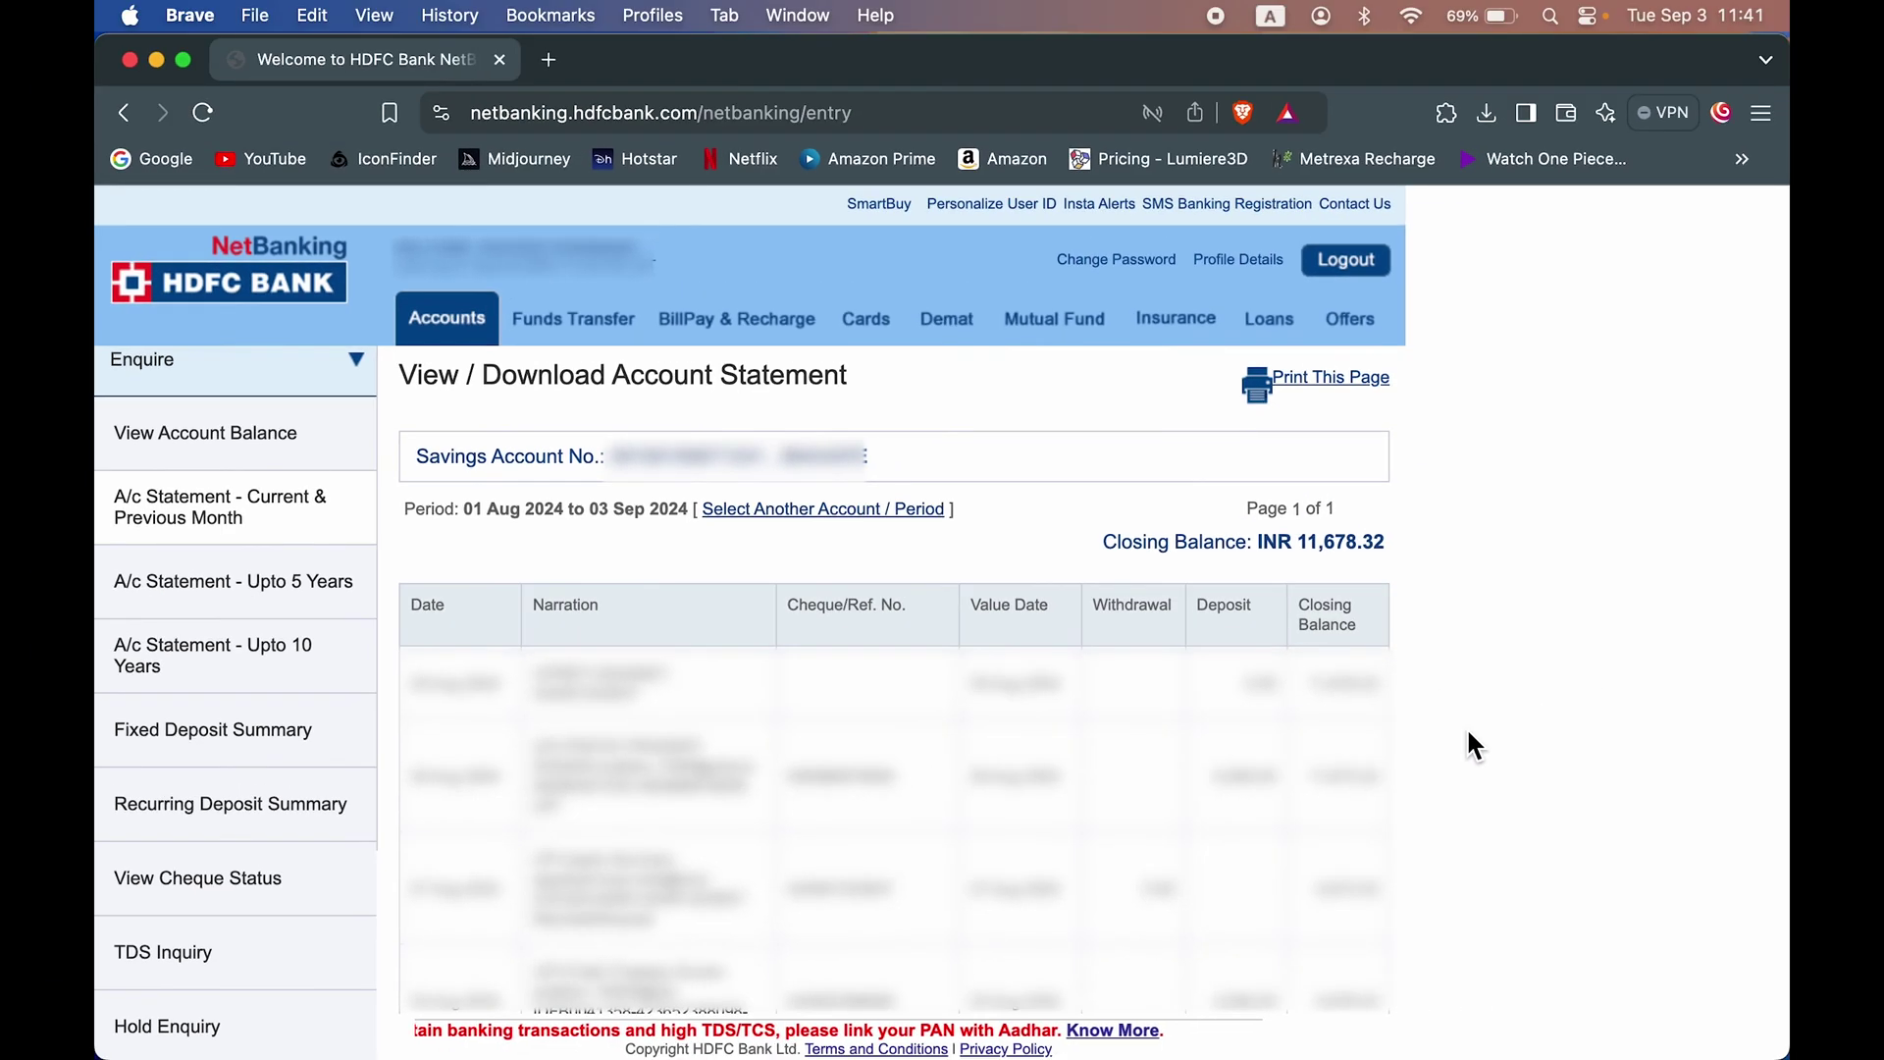
# Download the statement in PDF format, saving it with its default name
pyautogui.scroll(-5, 1639, 668)
pyautogui.scroll(-1, 1463, 723)
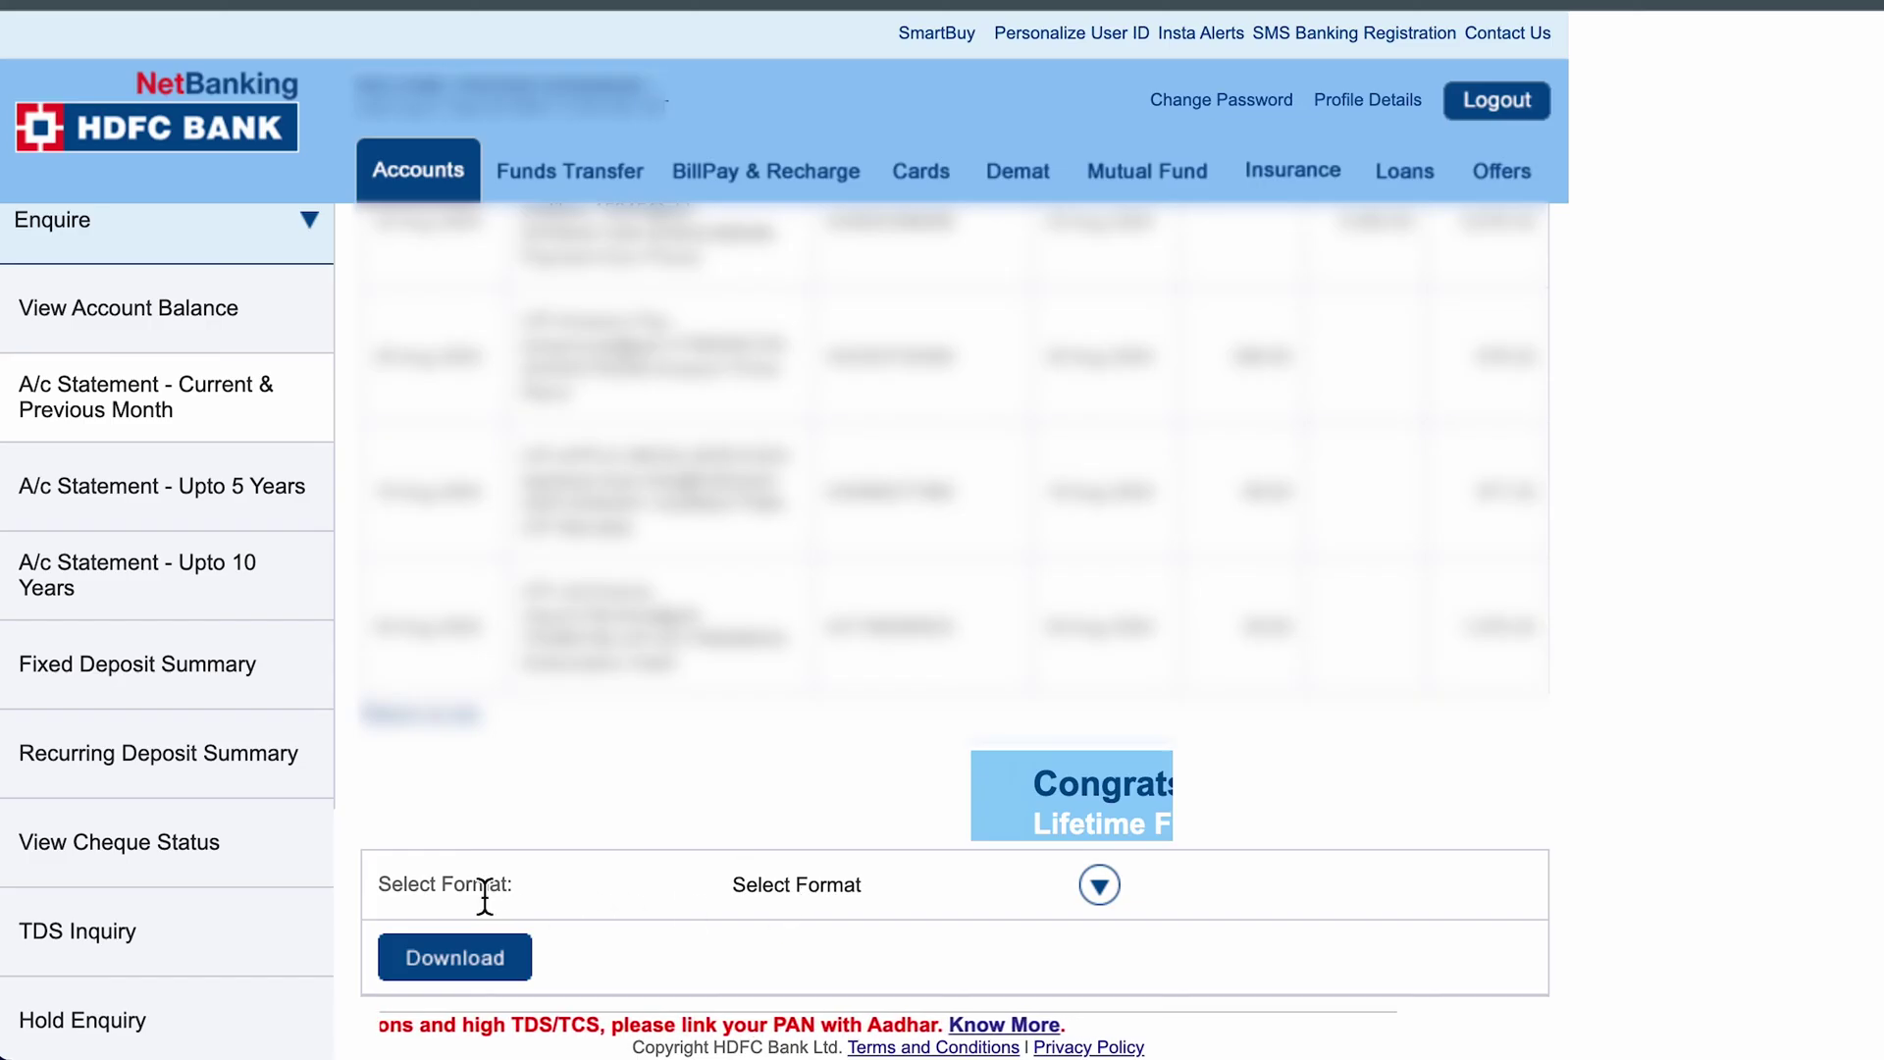
pyautogui.click(1099, 884)
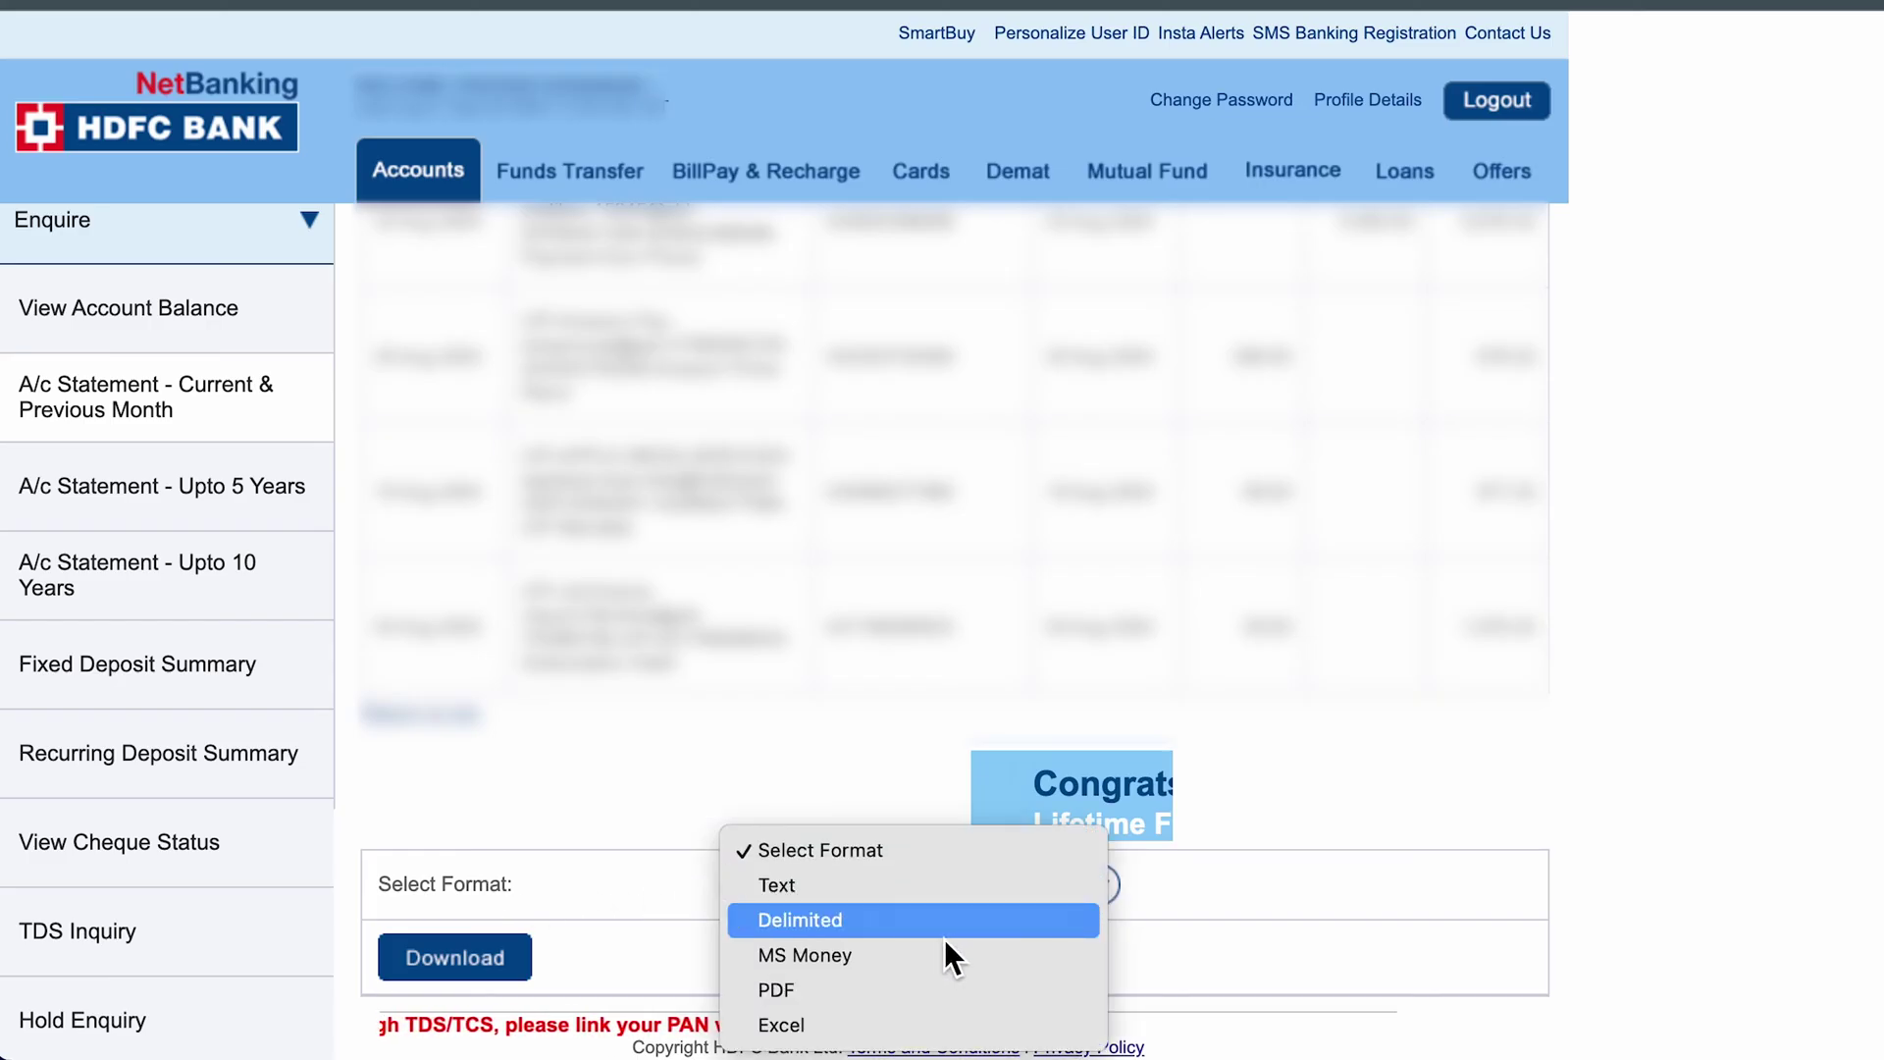
pyautogui.click(798, 998)
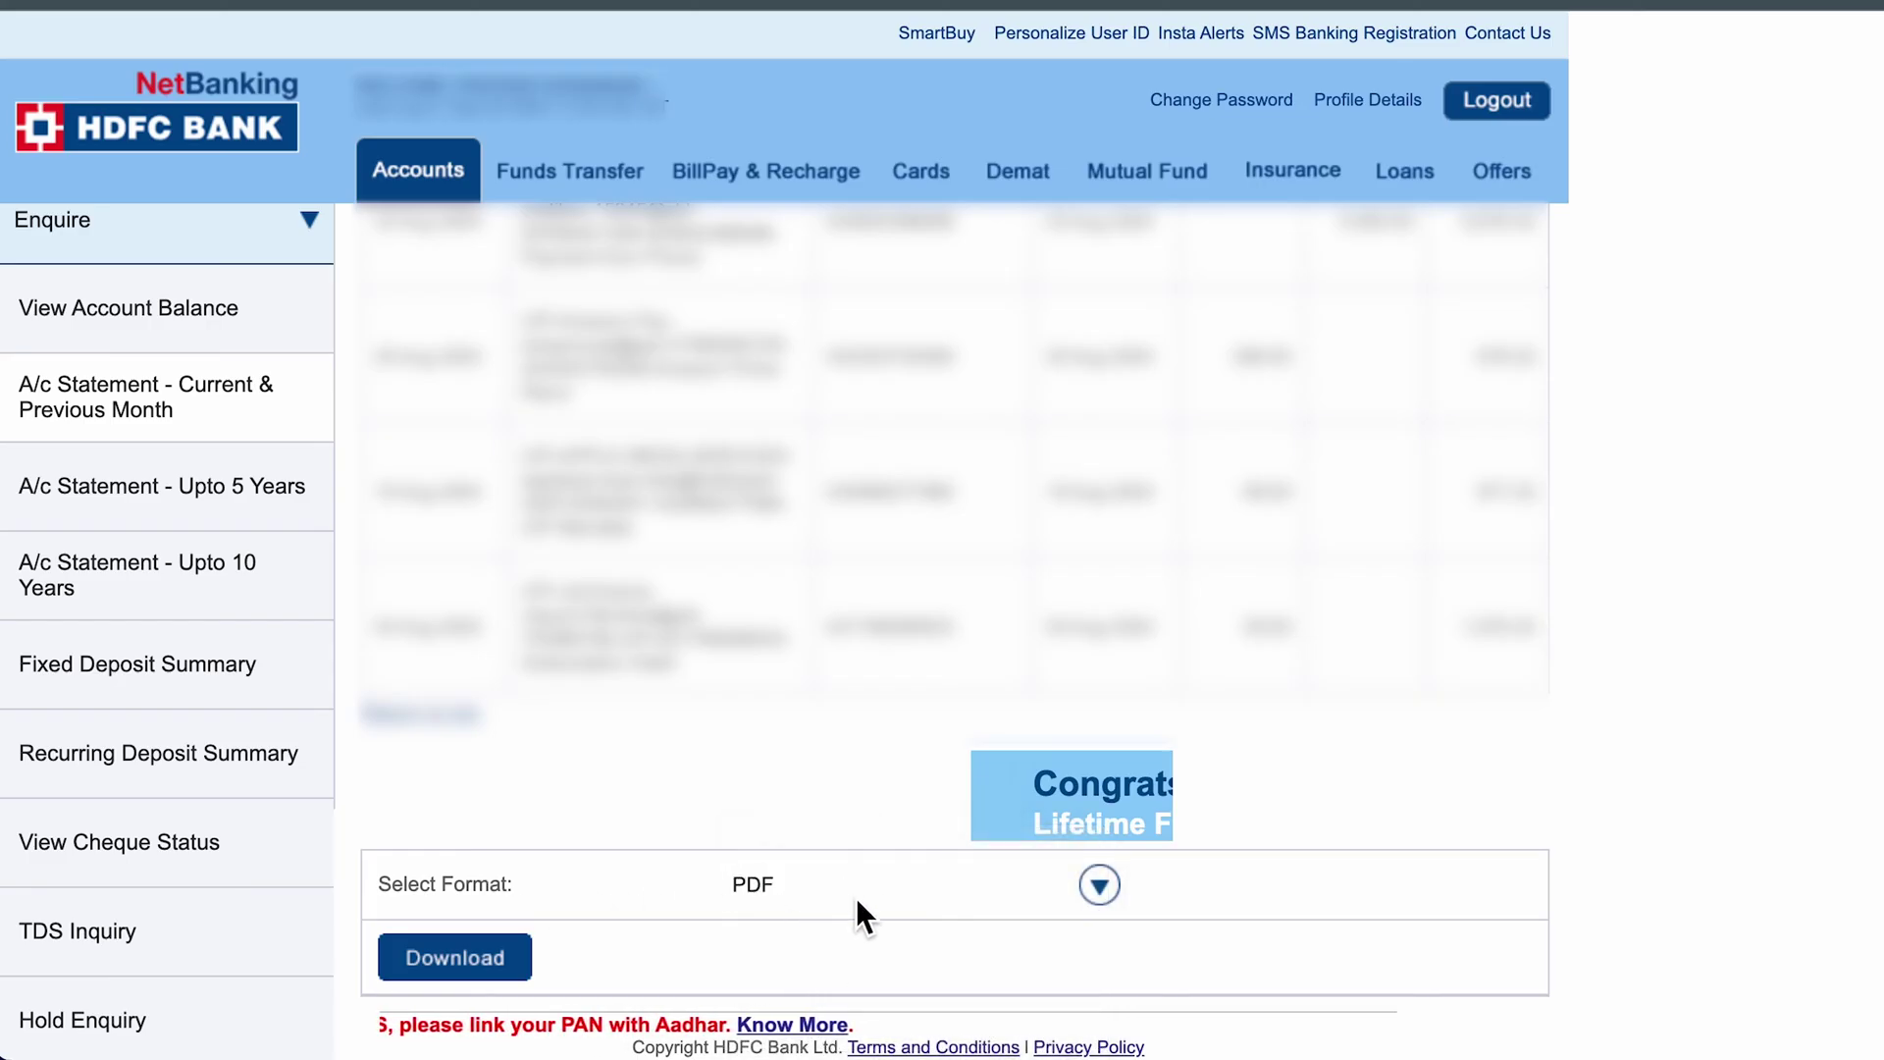
pyautogui.click(476, 986)
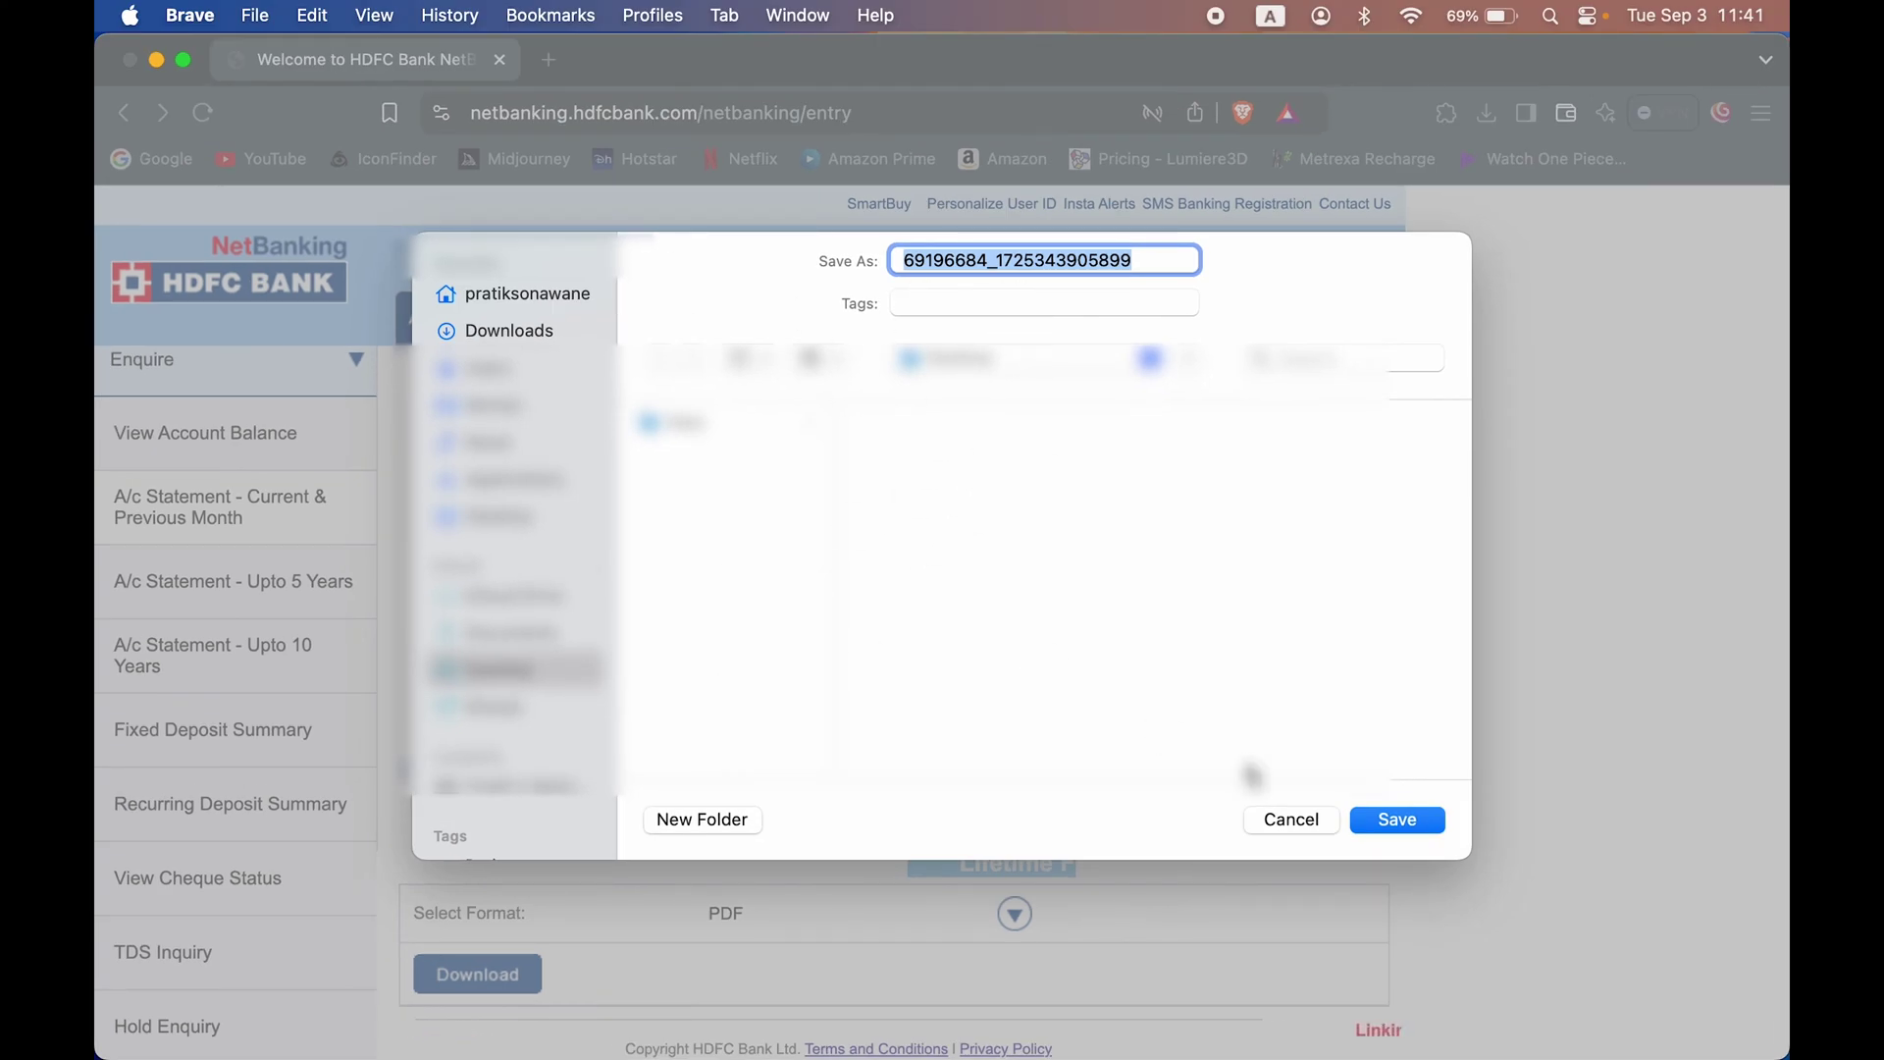
pyautogui.click(1394, 820)
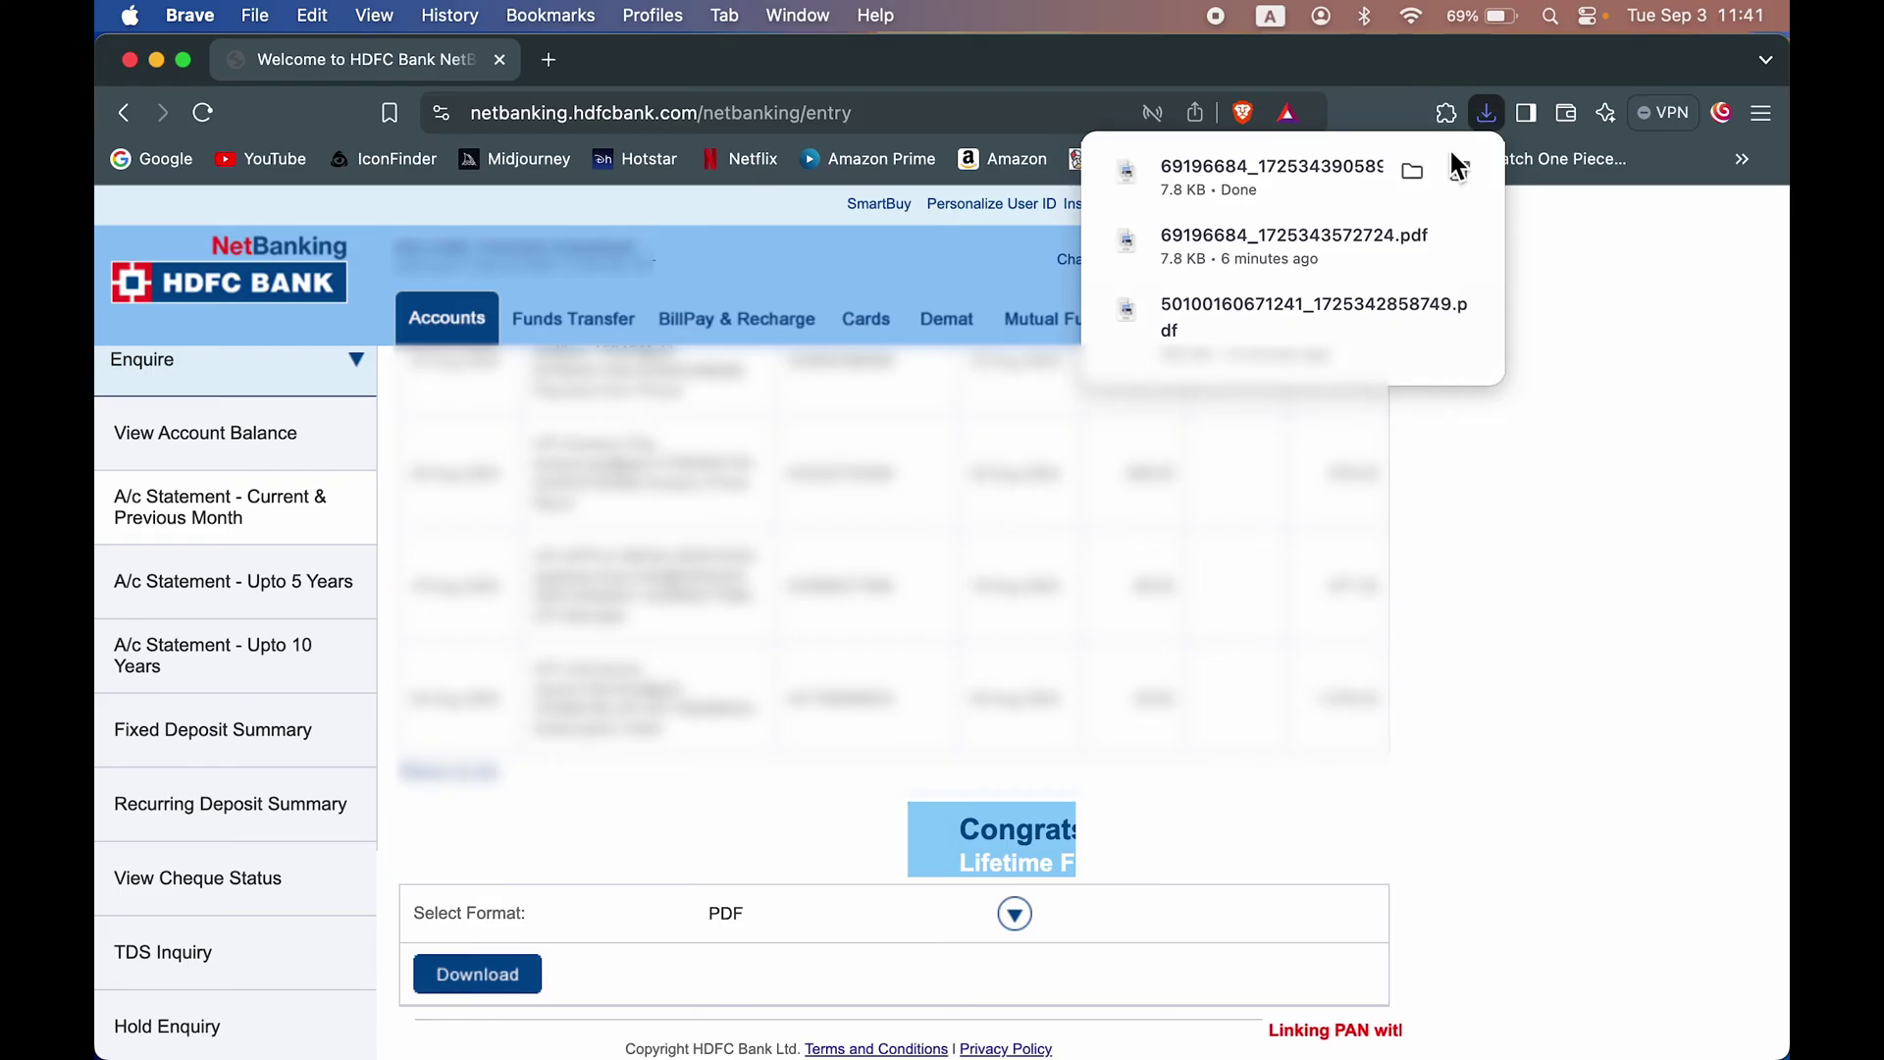
# Reveal the downloaded statement PDF in Finder, Quick Look it, then close the preview and window
pyautogui.click(1413, 171)
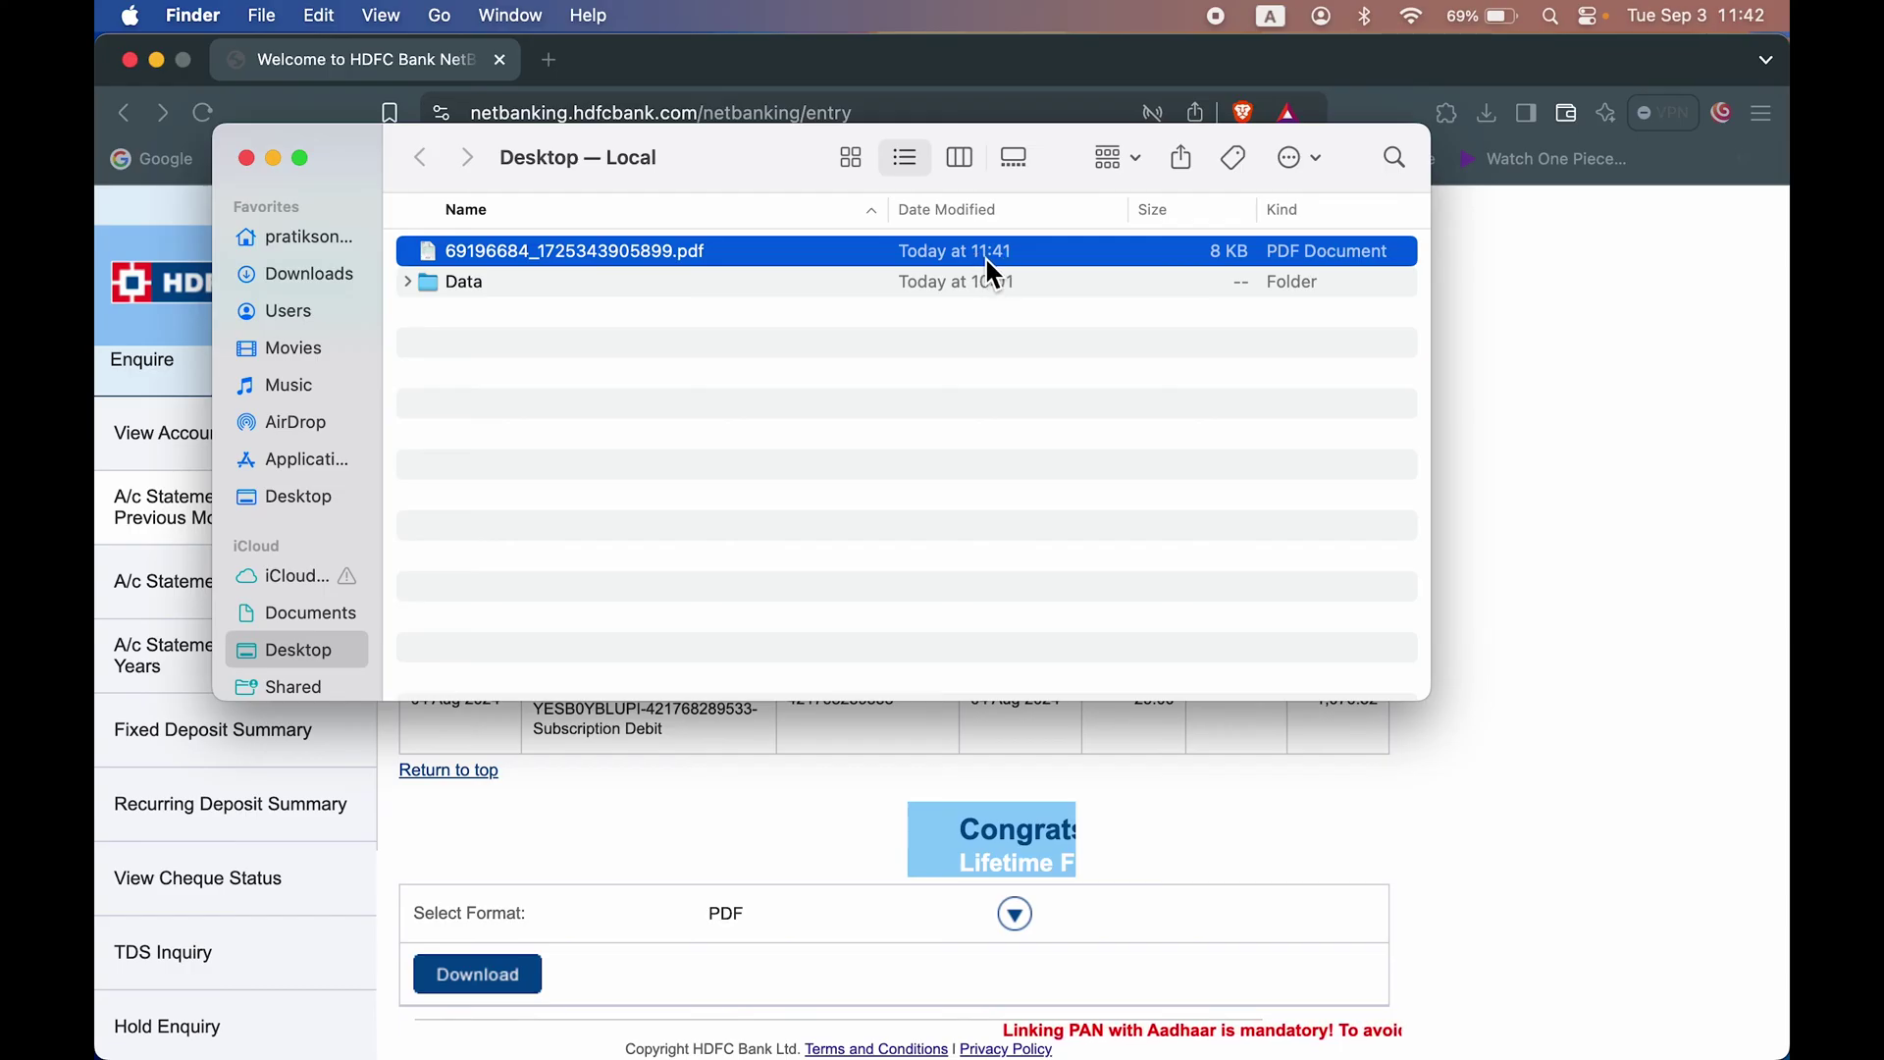
pyautogui.press('space')
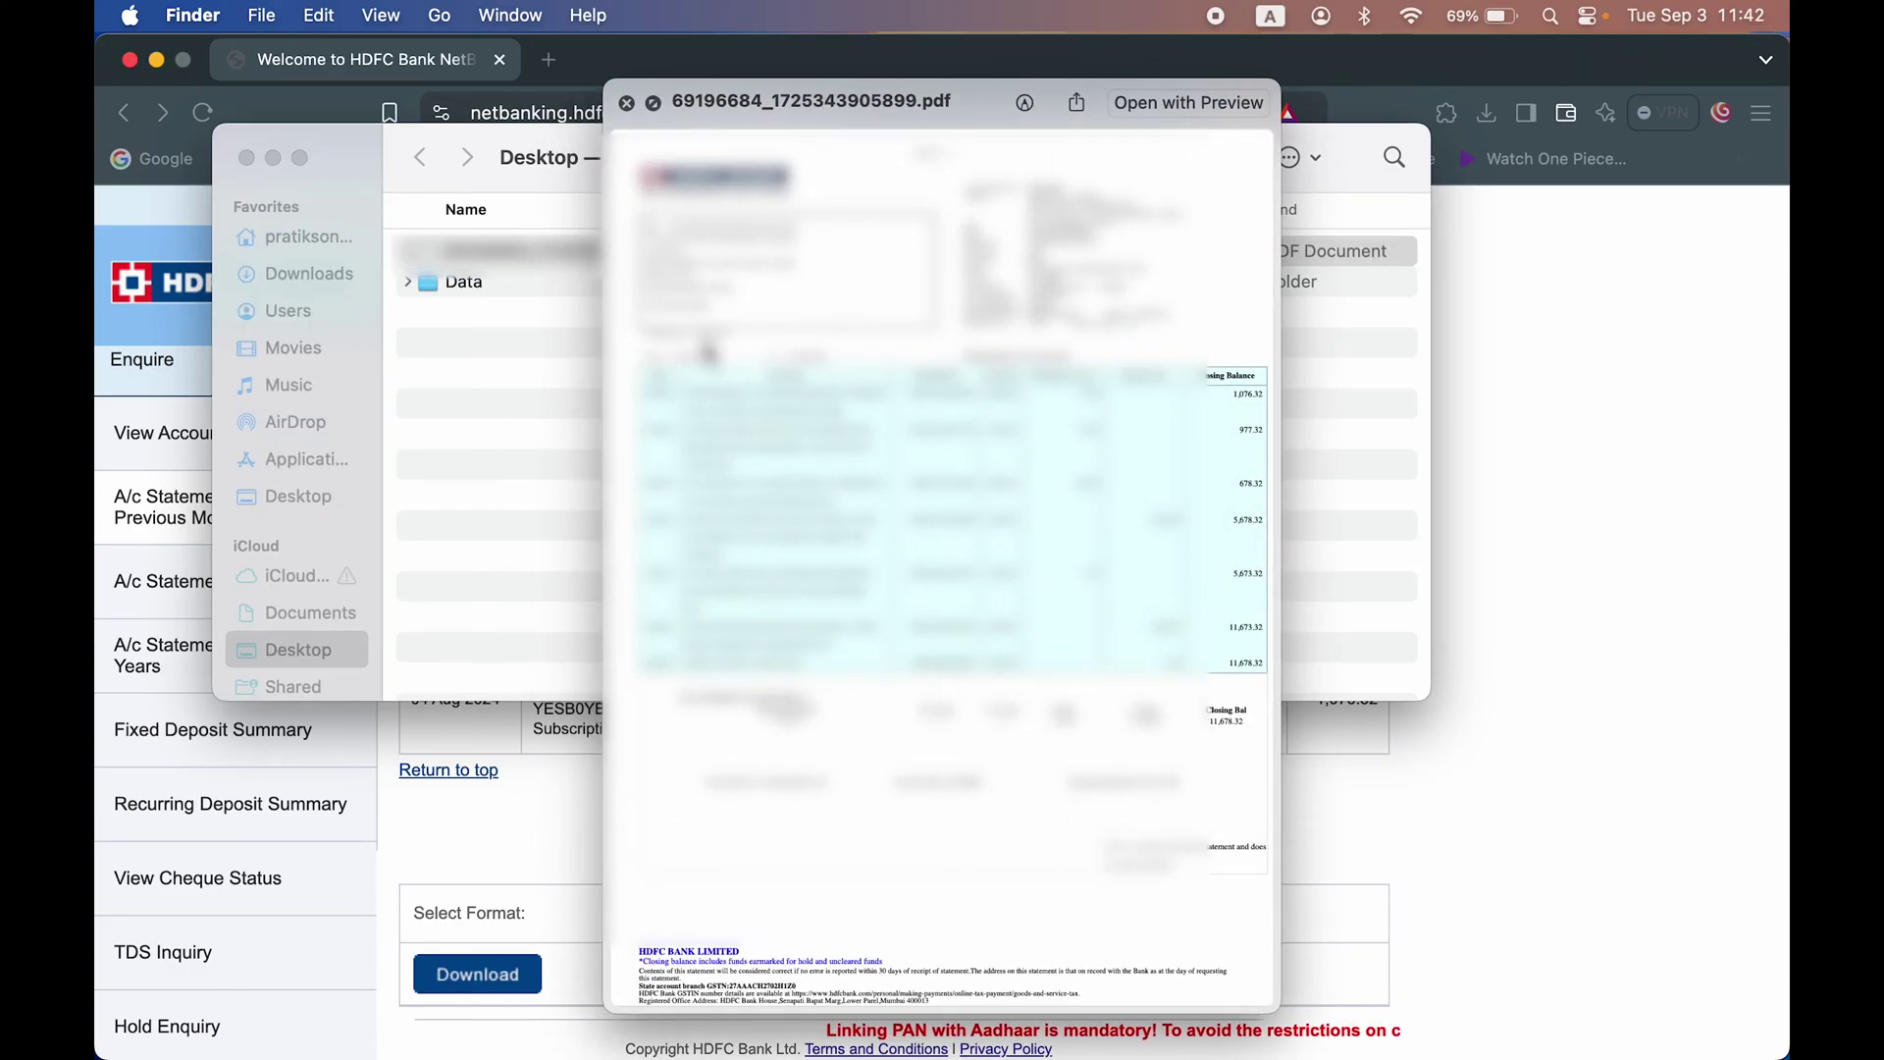
pyautogui.press('space')
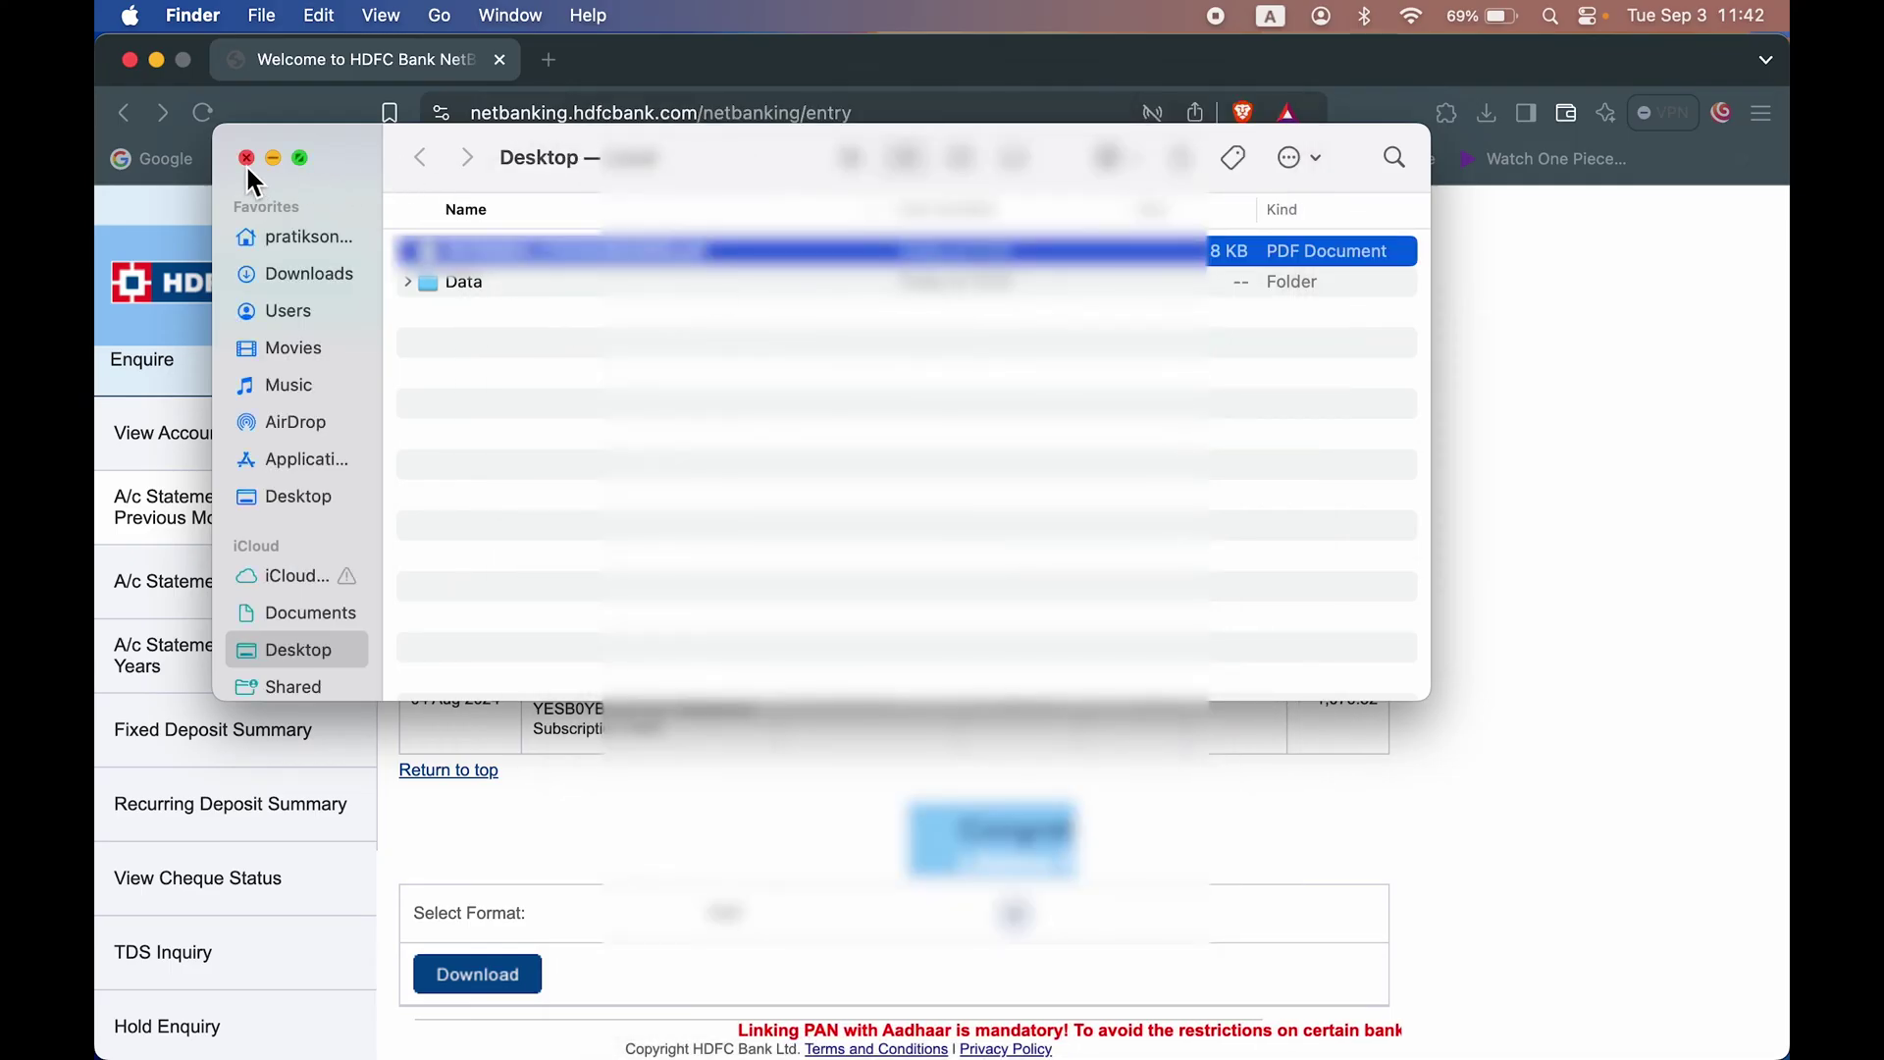
pyautogui.click(245, 159)
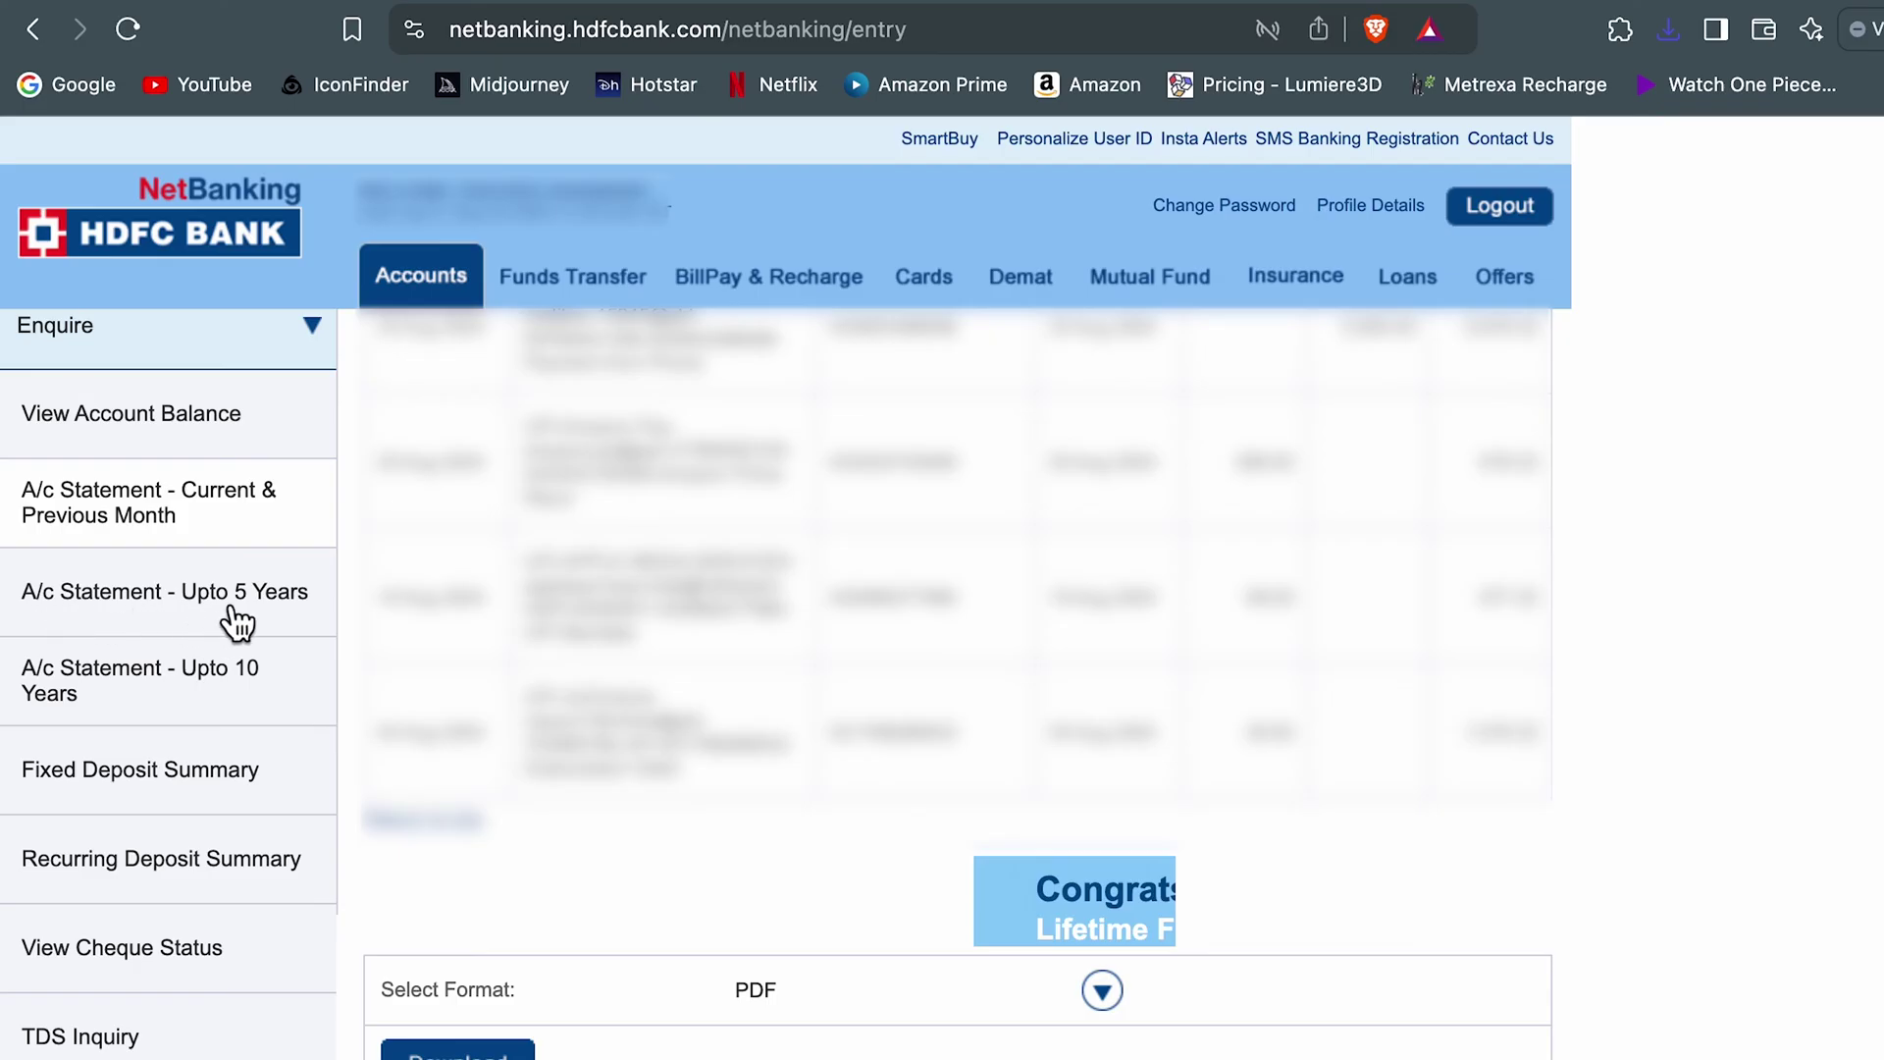
# Open the A/c Statement - Upto 5 Years form
pyautogui.click(39, 614)
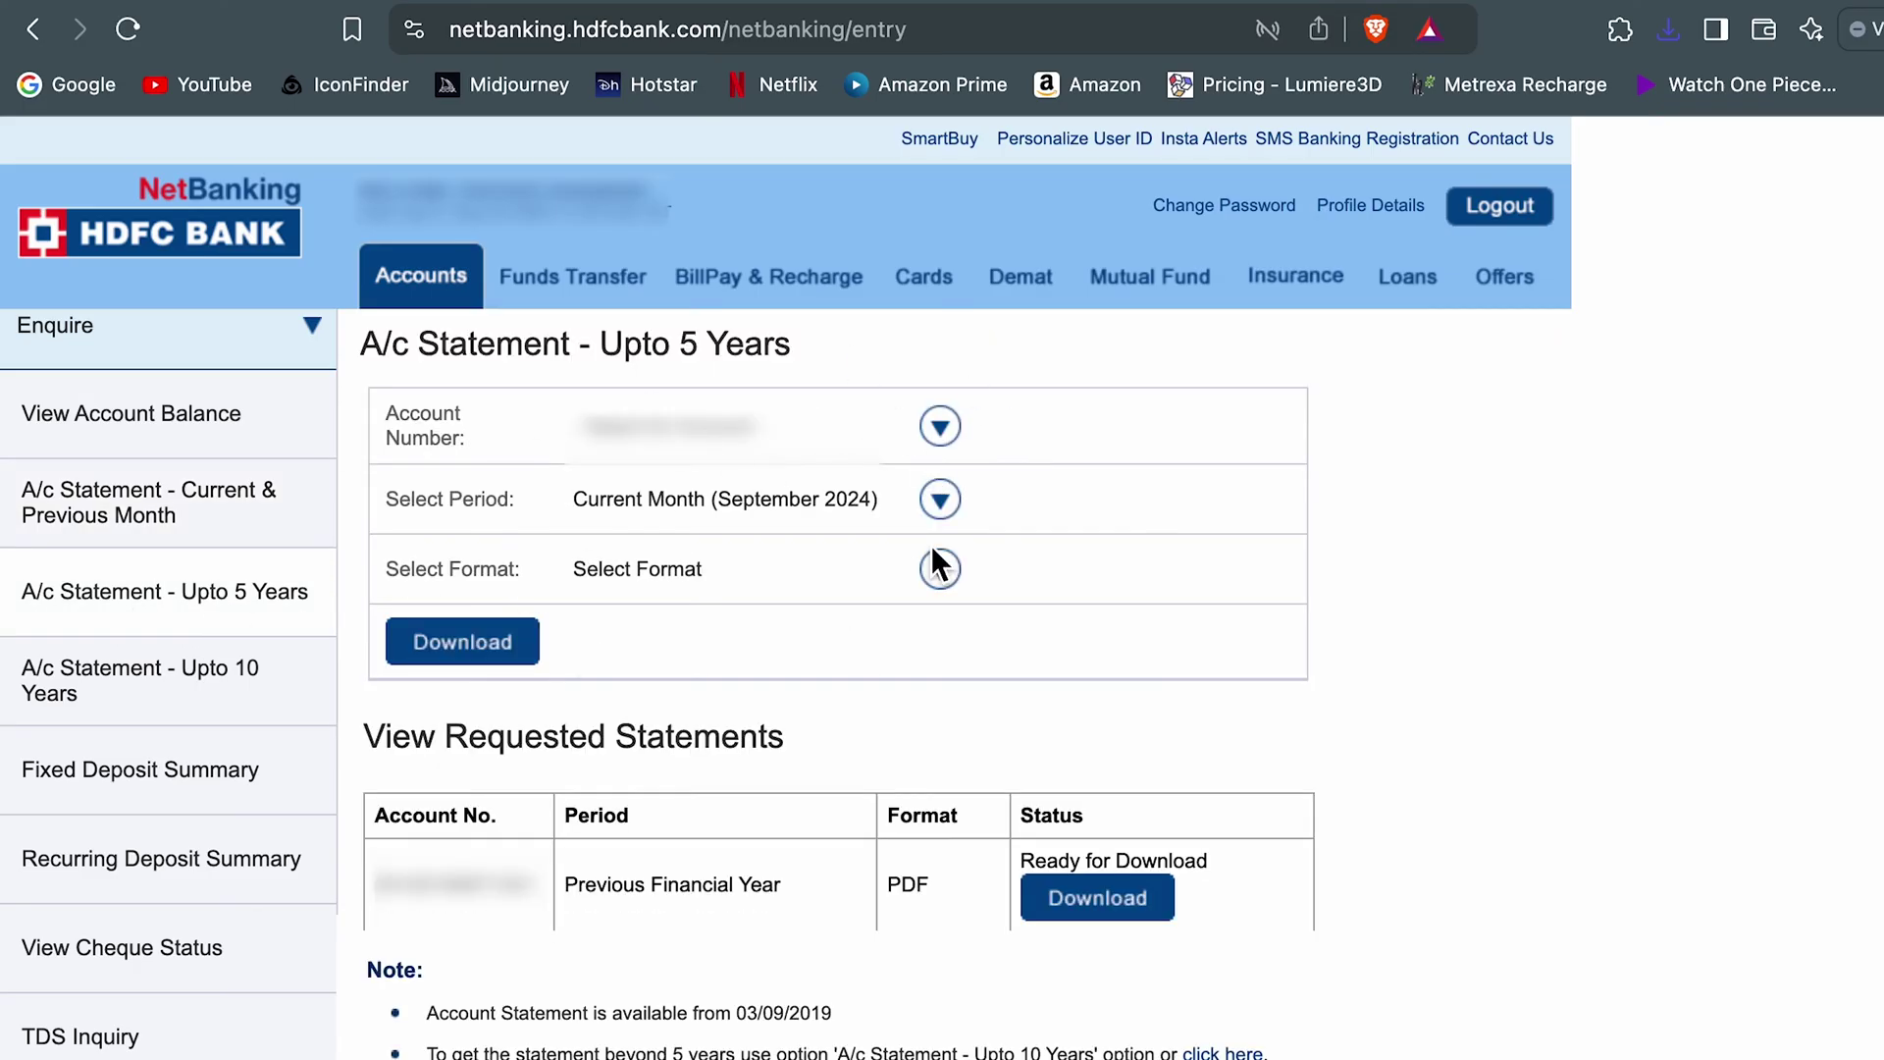
# Request a Previous Financial Year PDF statement for the account and submit the security check
pyautogui.click(944, 429)
pyautogui.click(828, 463)
pyautogui.click(944, 499)
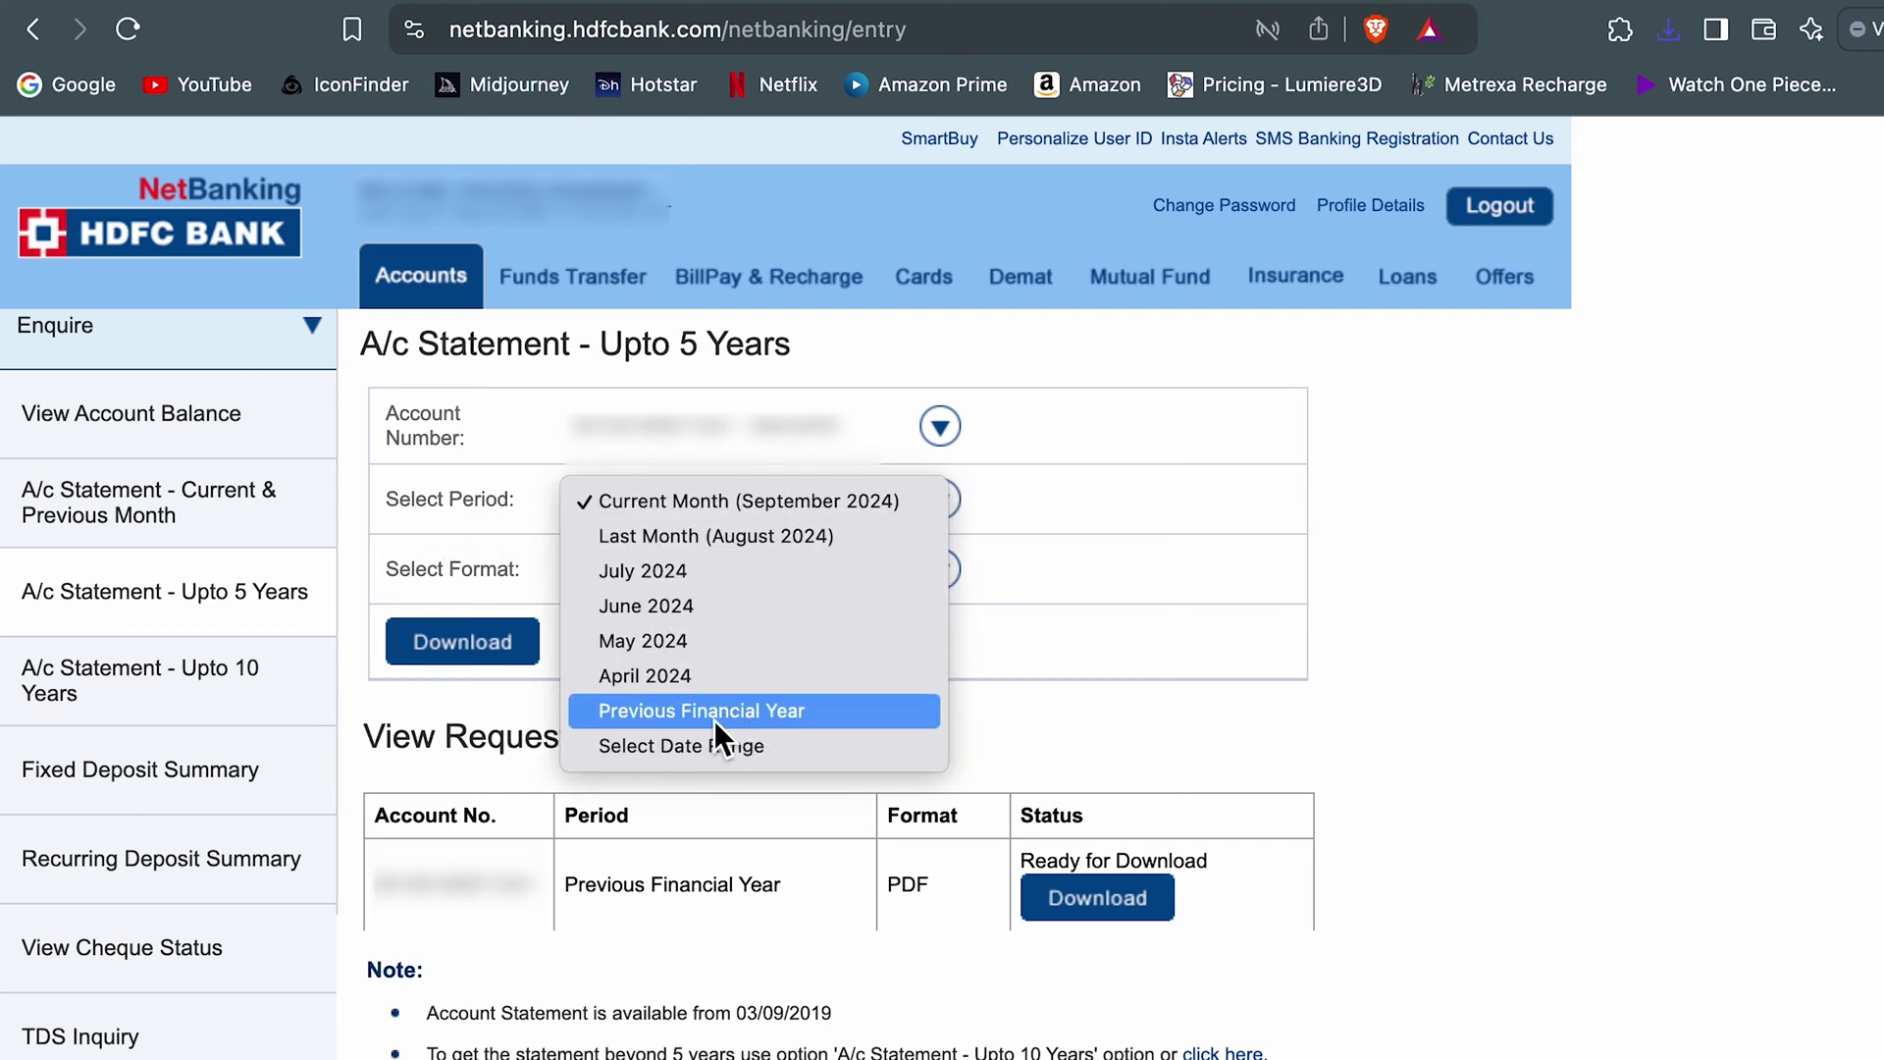
pyautogui.click(742, 708)
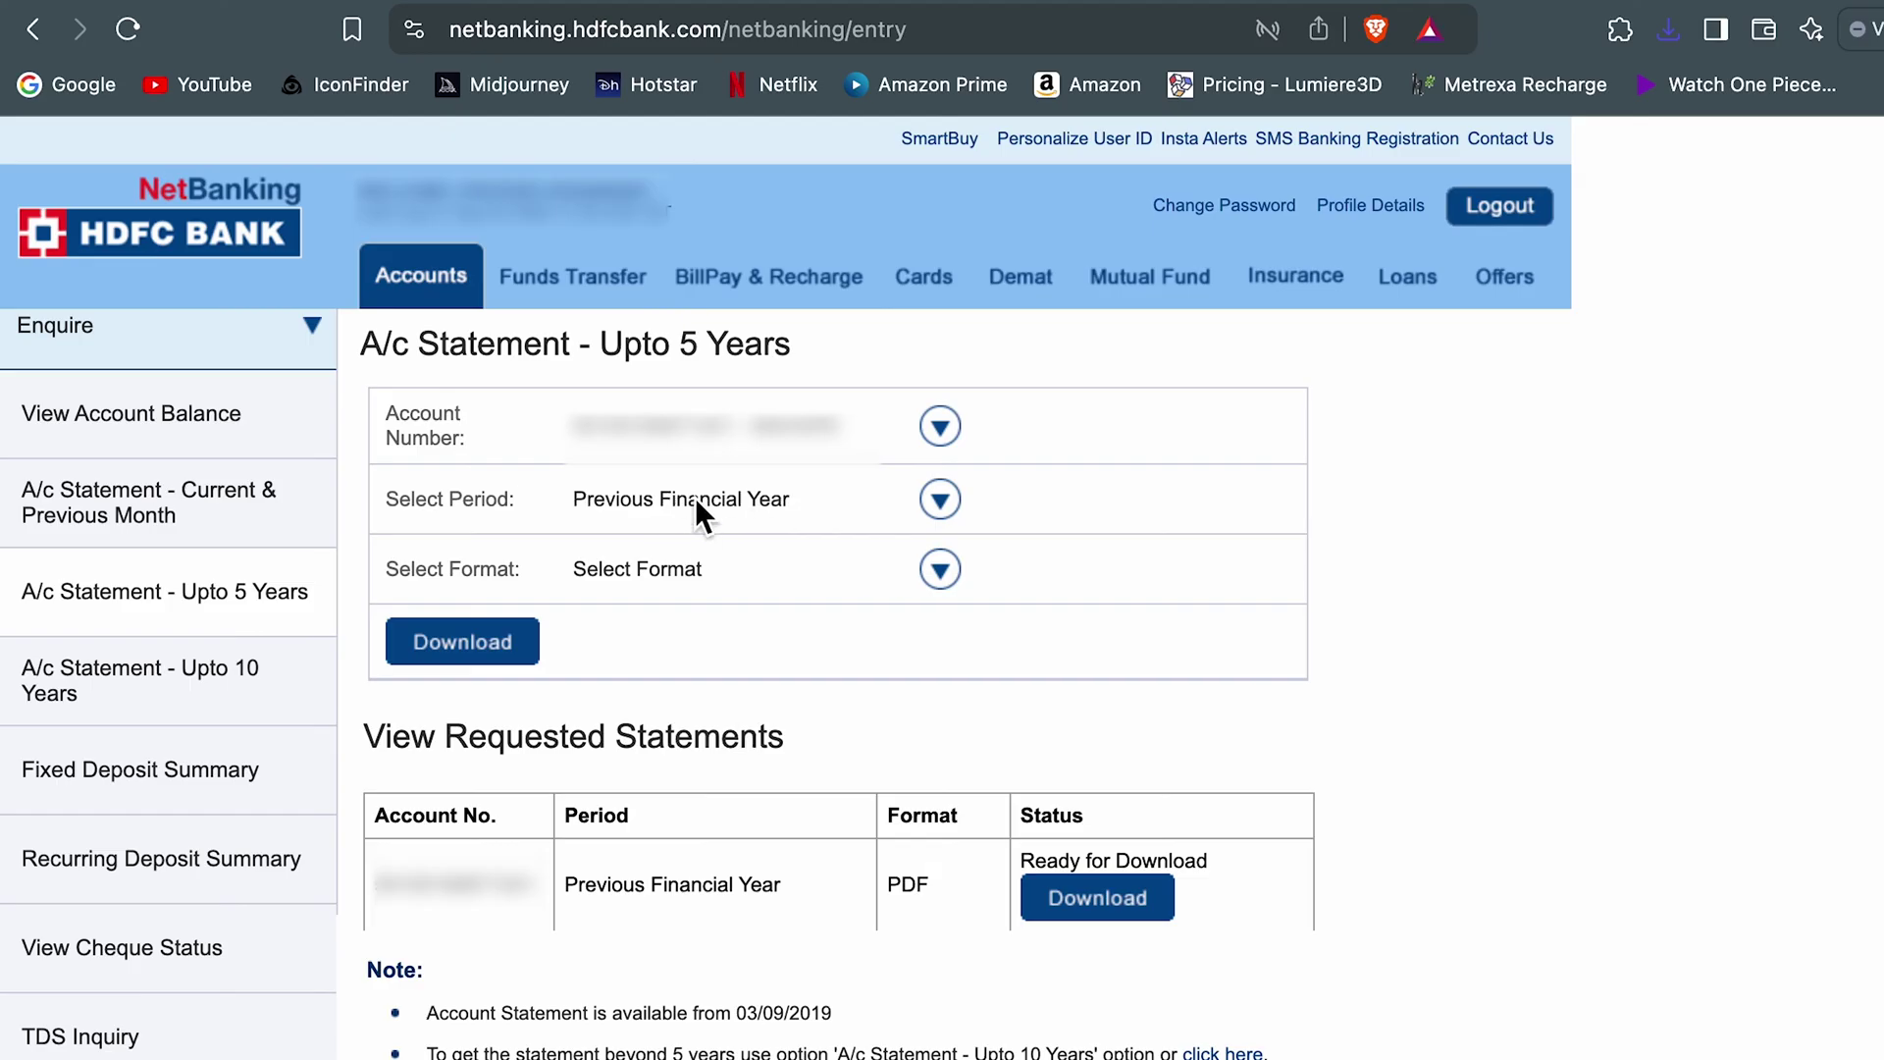
pyautogui.click(946, 569)
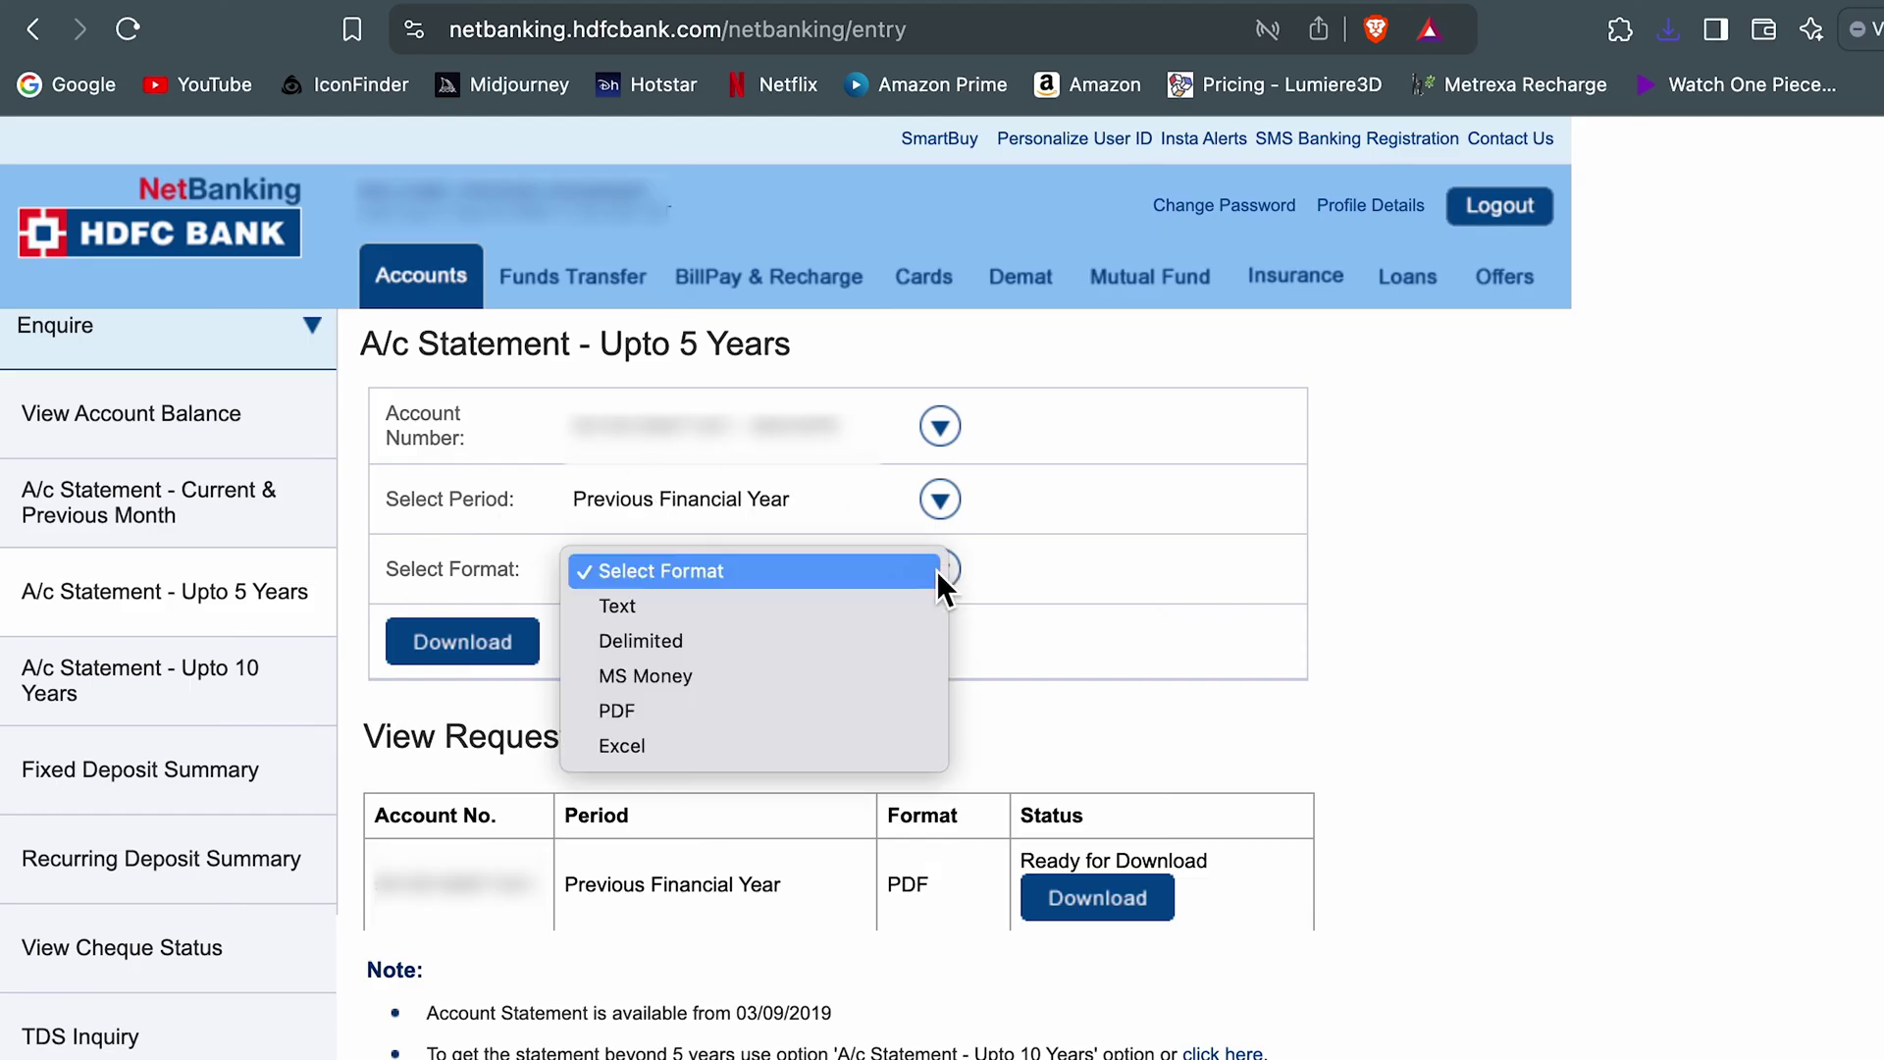
pyautogui.click(647, 711)
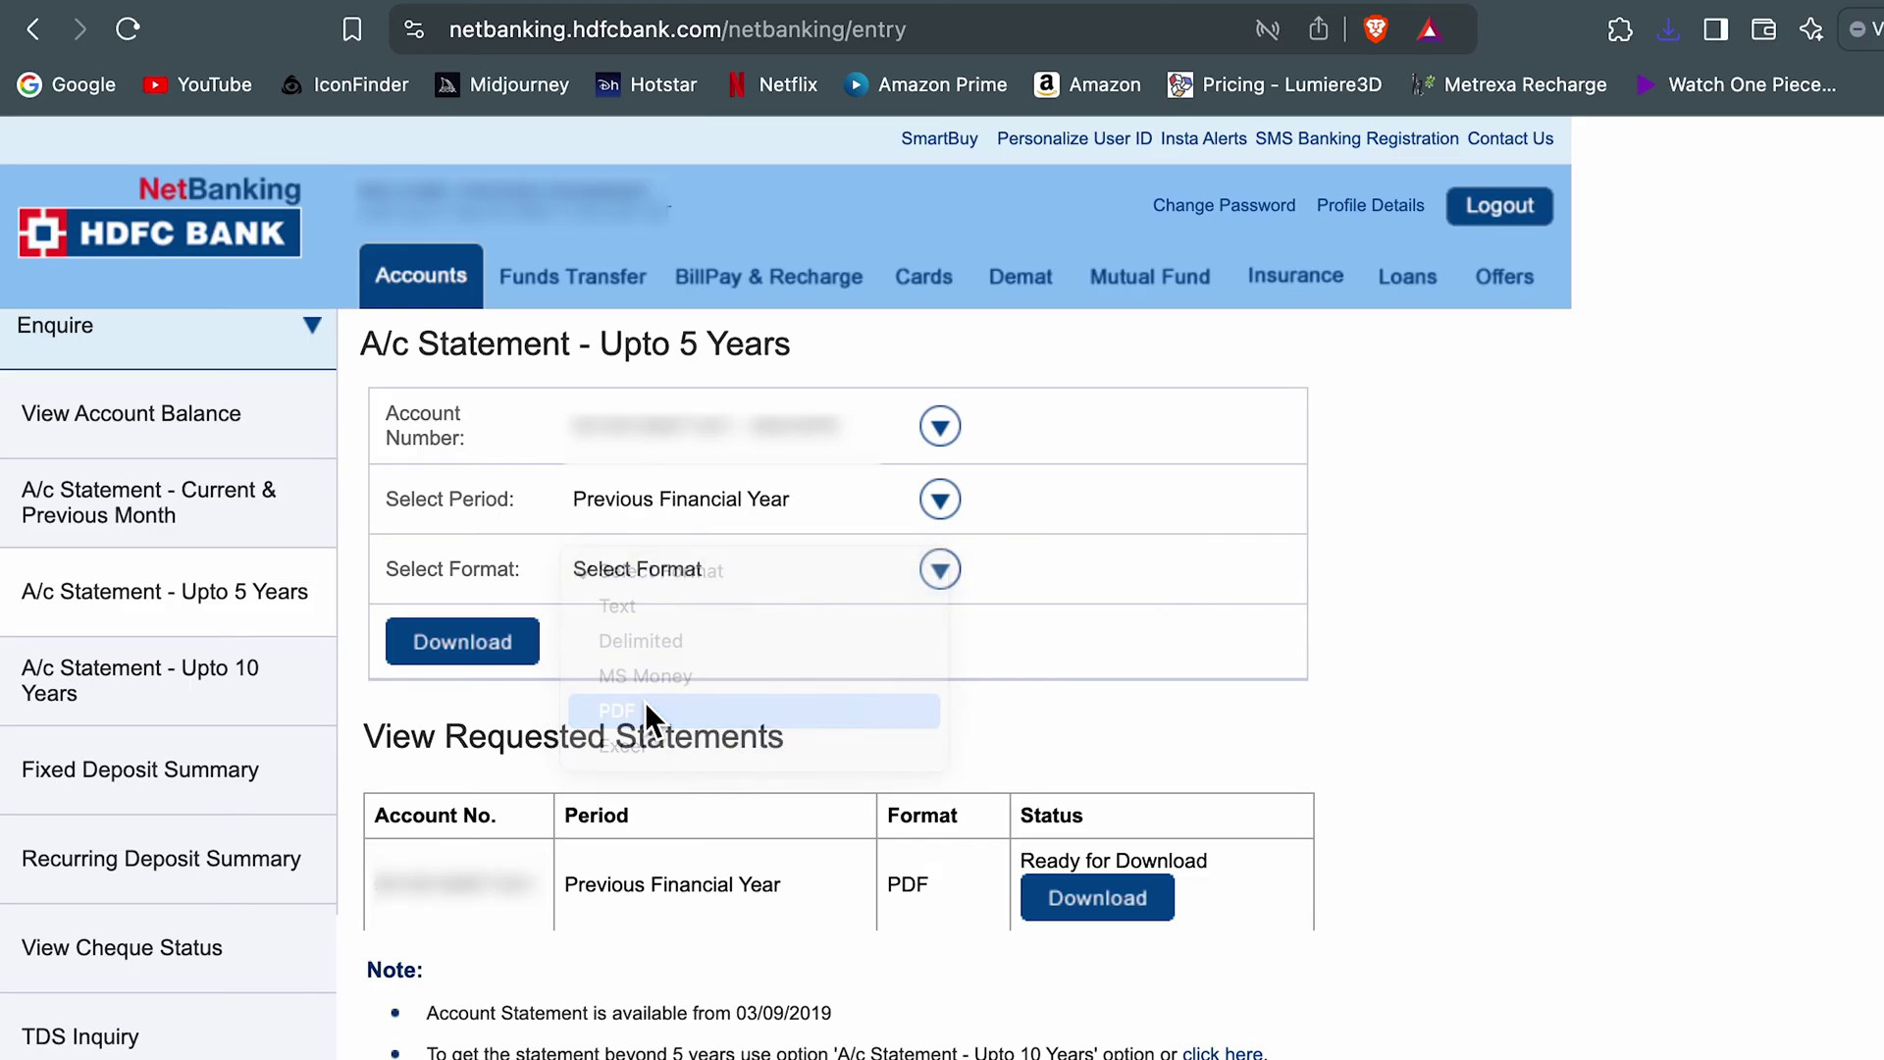
pyautogui.click(474, 652)
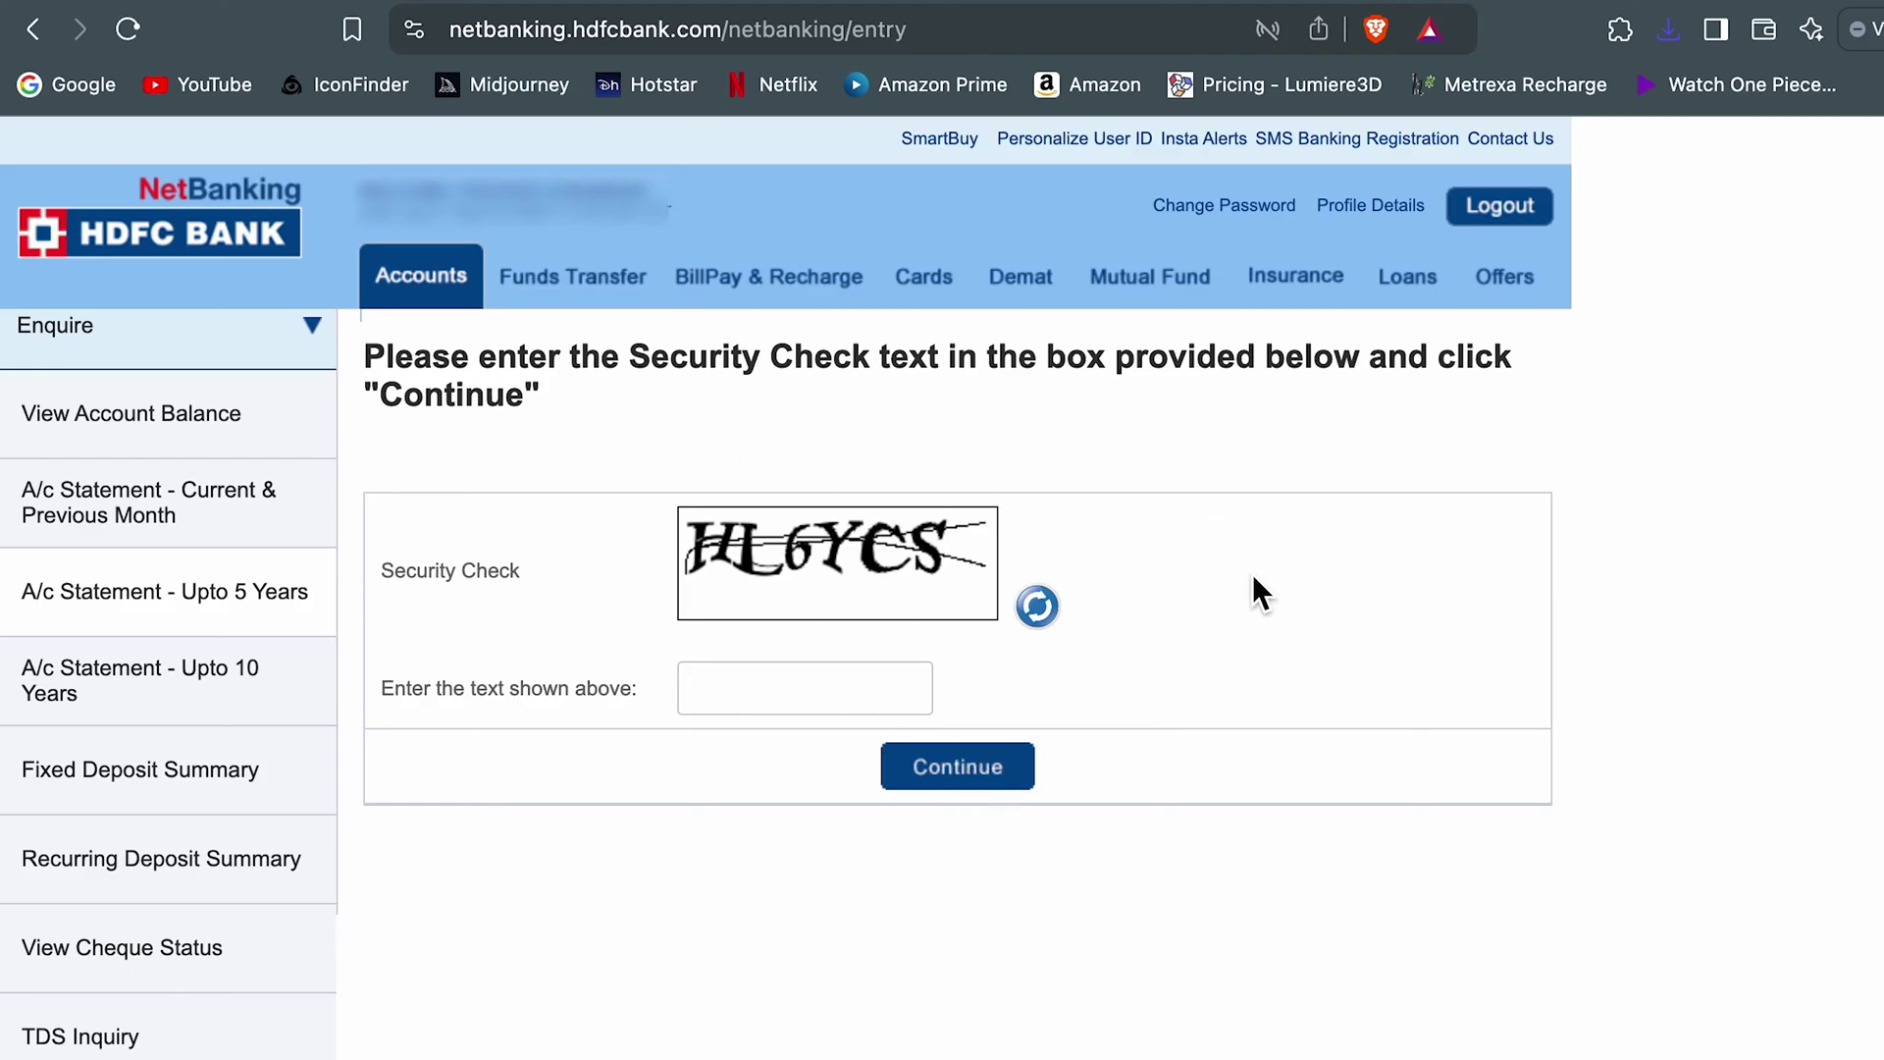
pyautogui.click(172, 531)
# Download the ready Previous Financial Year PDF to the Desktop and reveal it in Finder
pyautogui.click(156, 603)
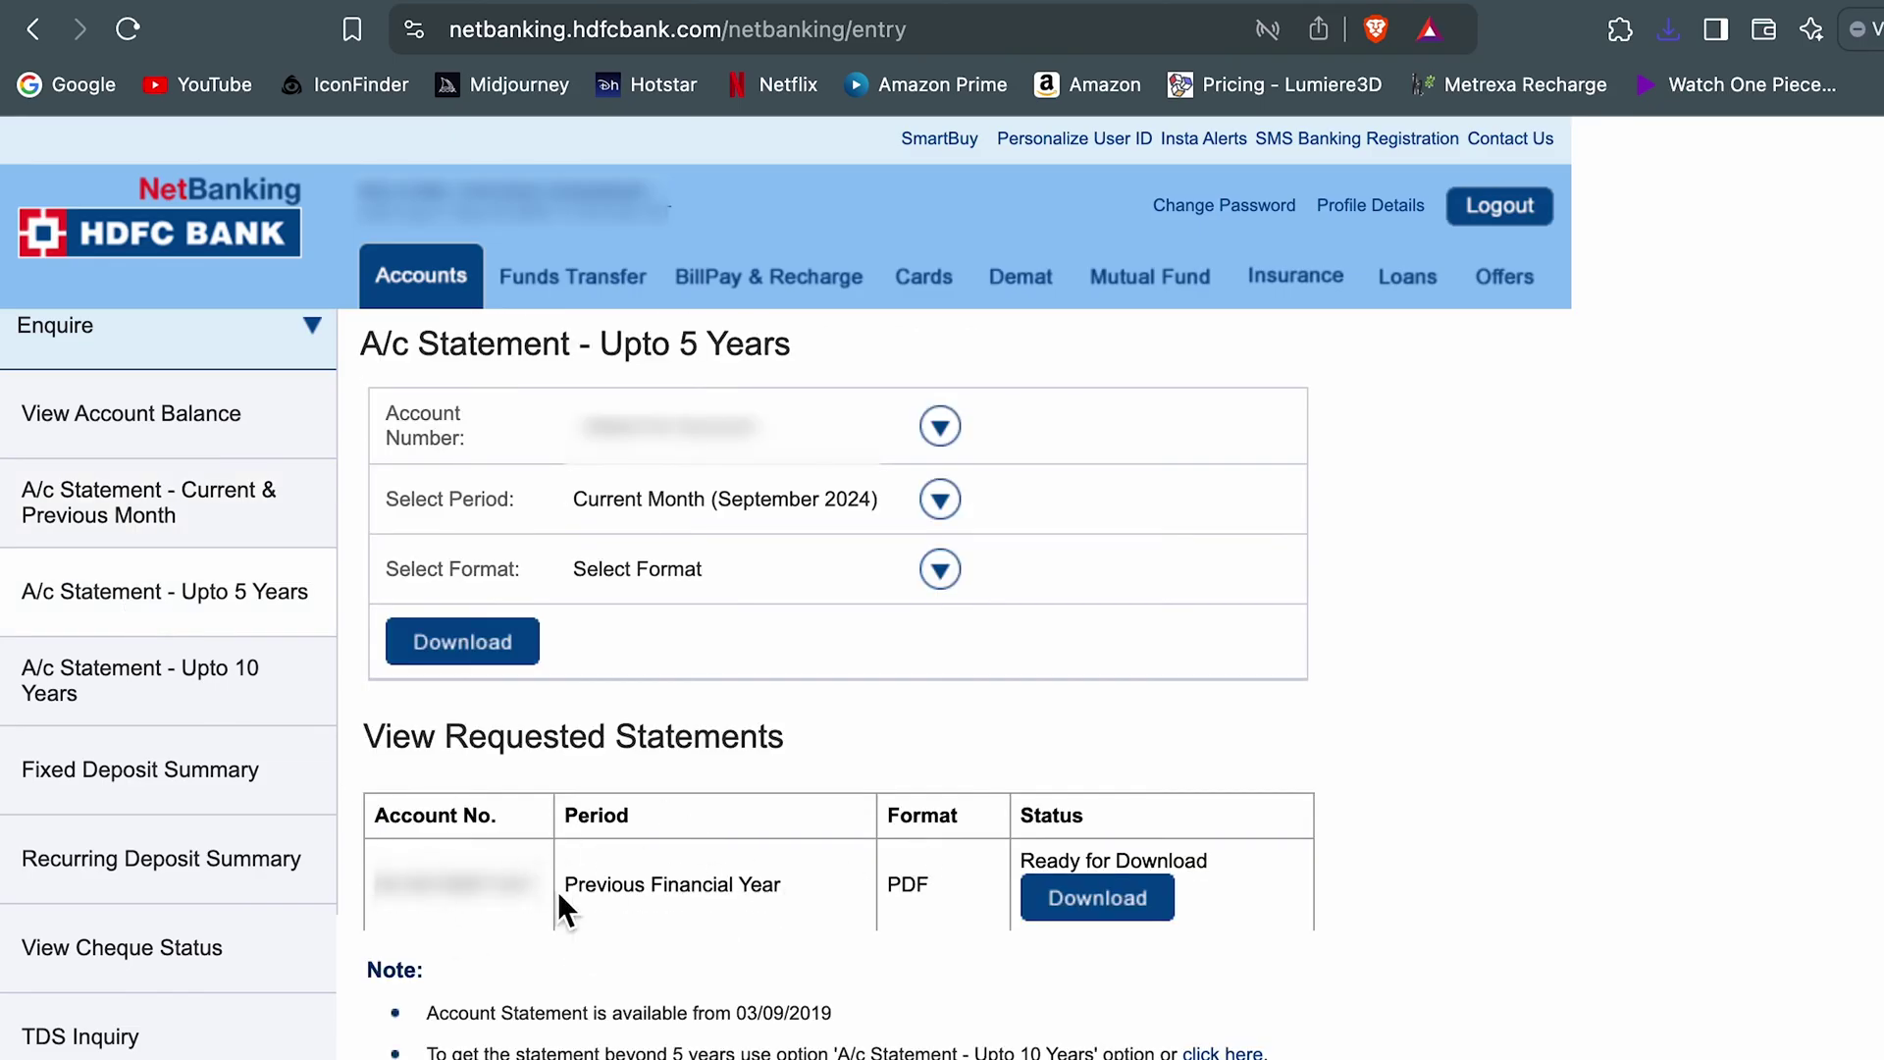
pyautogui.moveTo(571, 891); pyautogui.dragTo(845, 896)
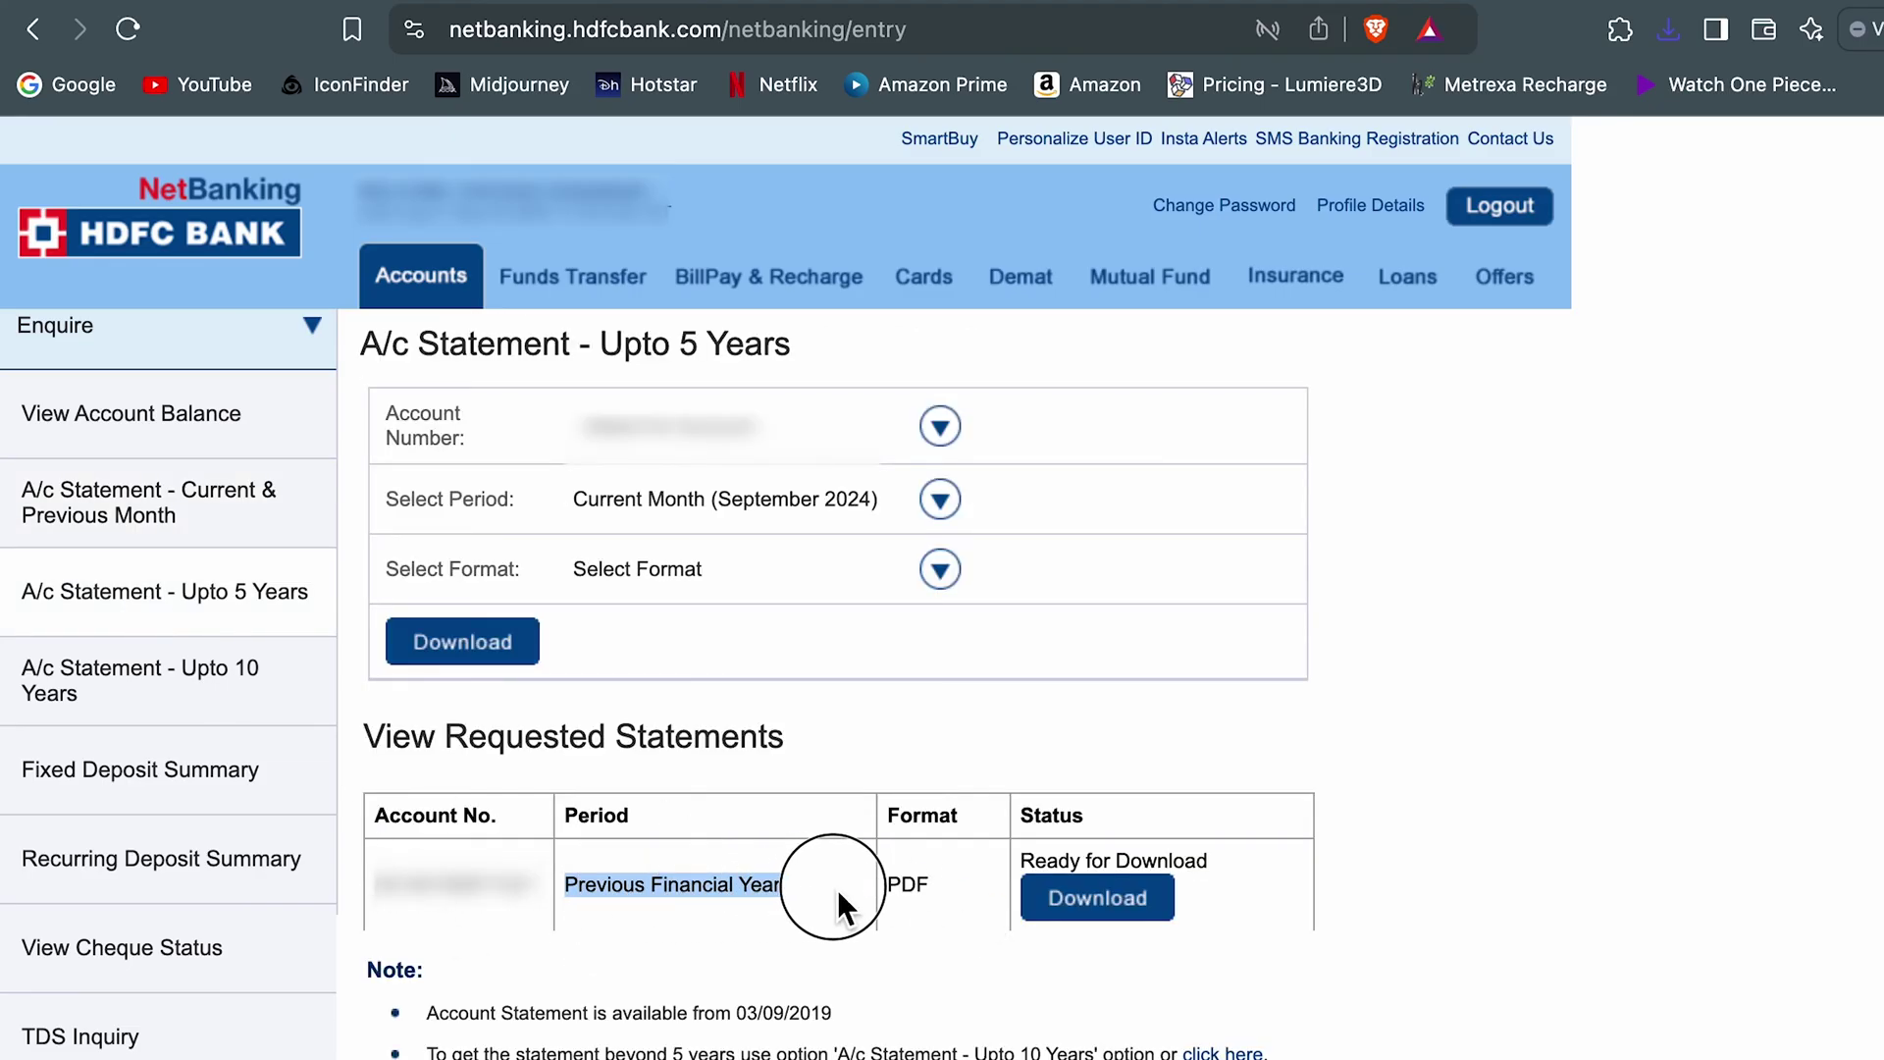
pyautogui.click(1112, 911)
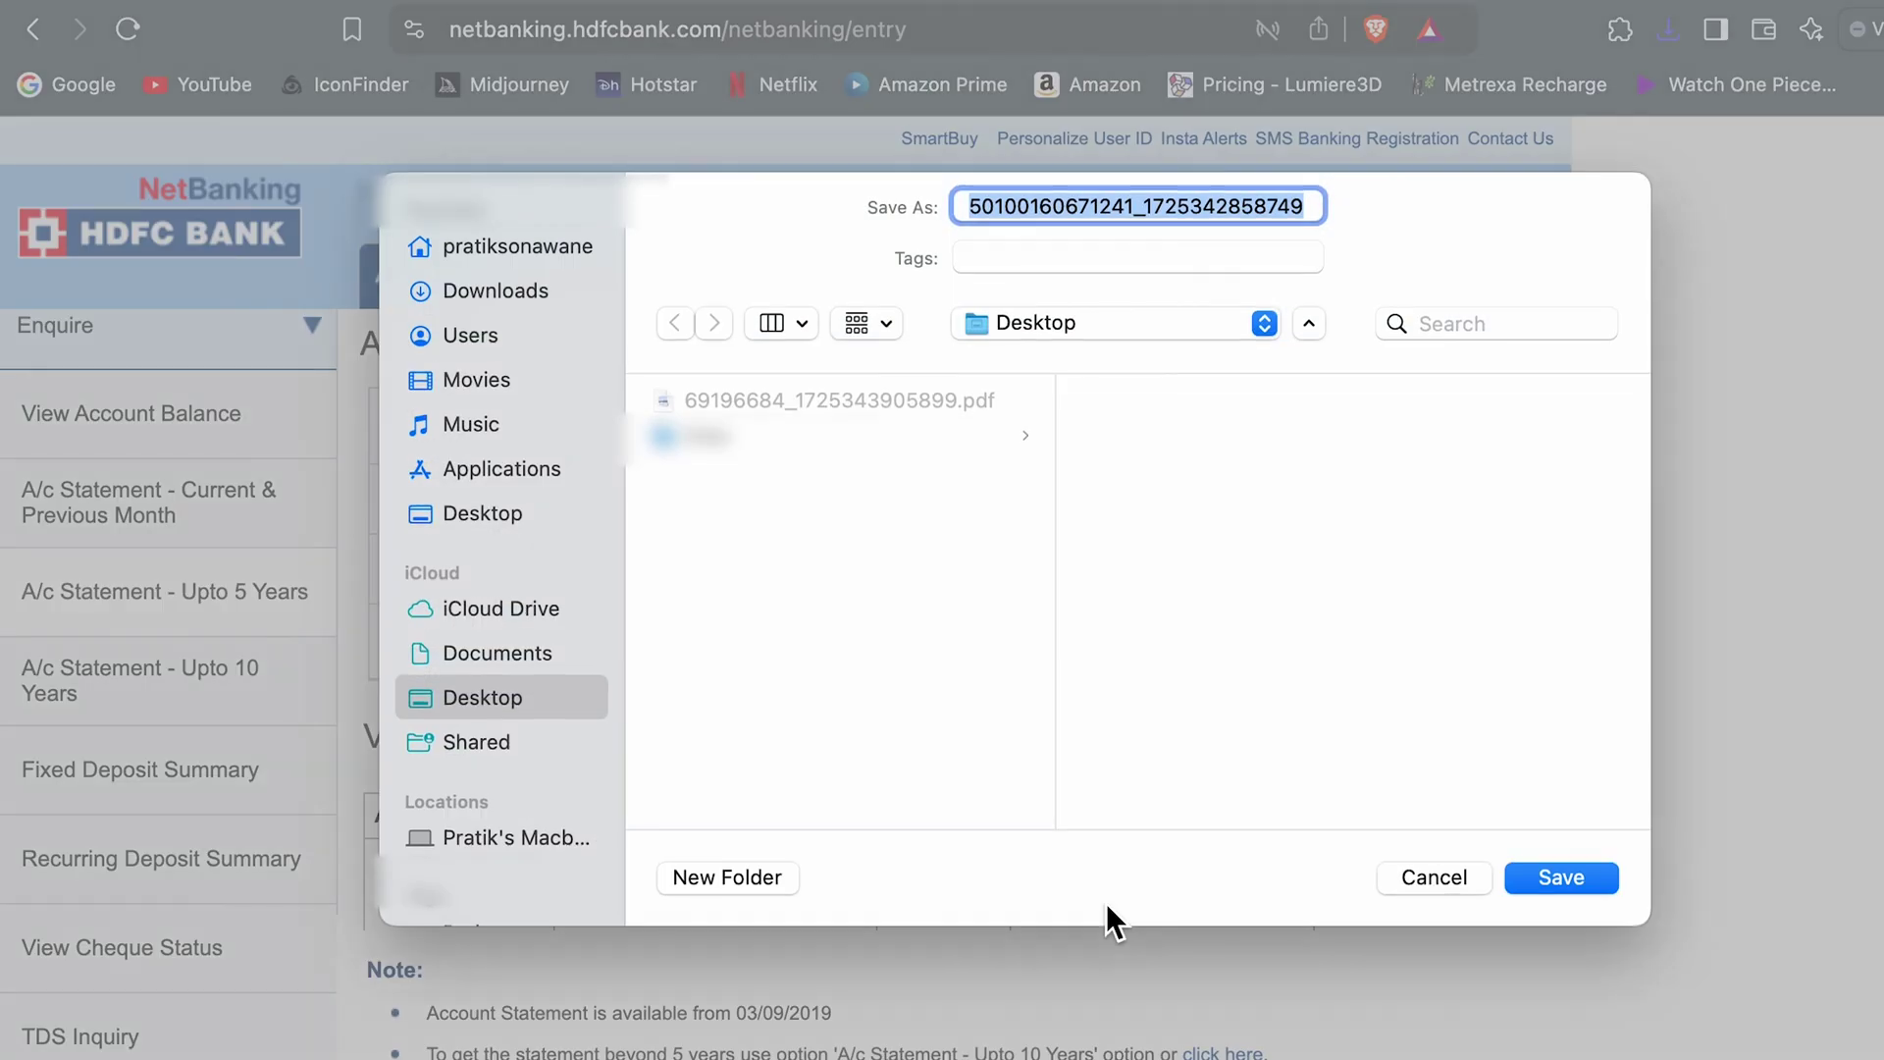
pyautogui.click(1548, 876)
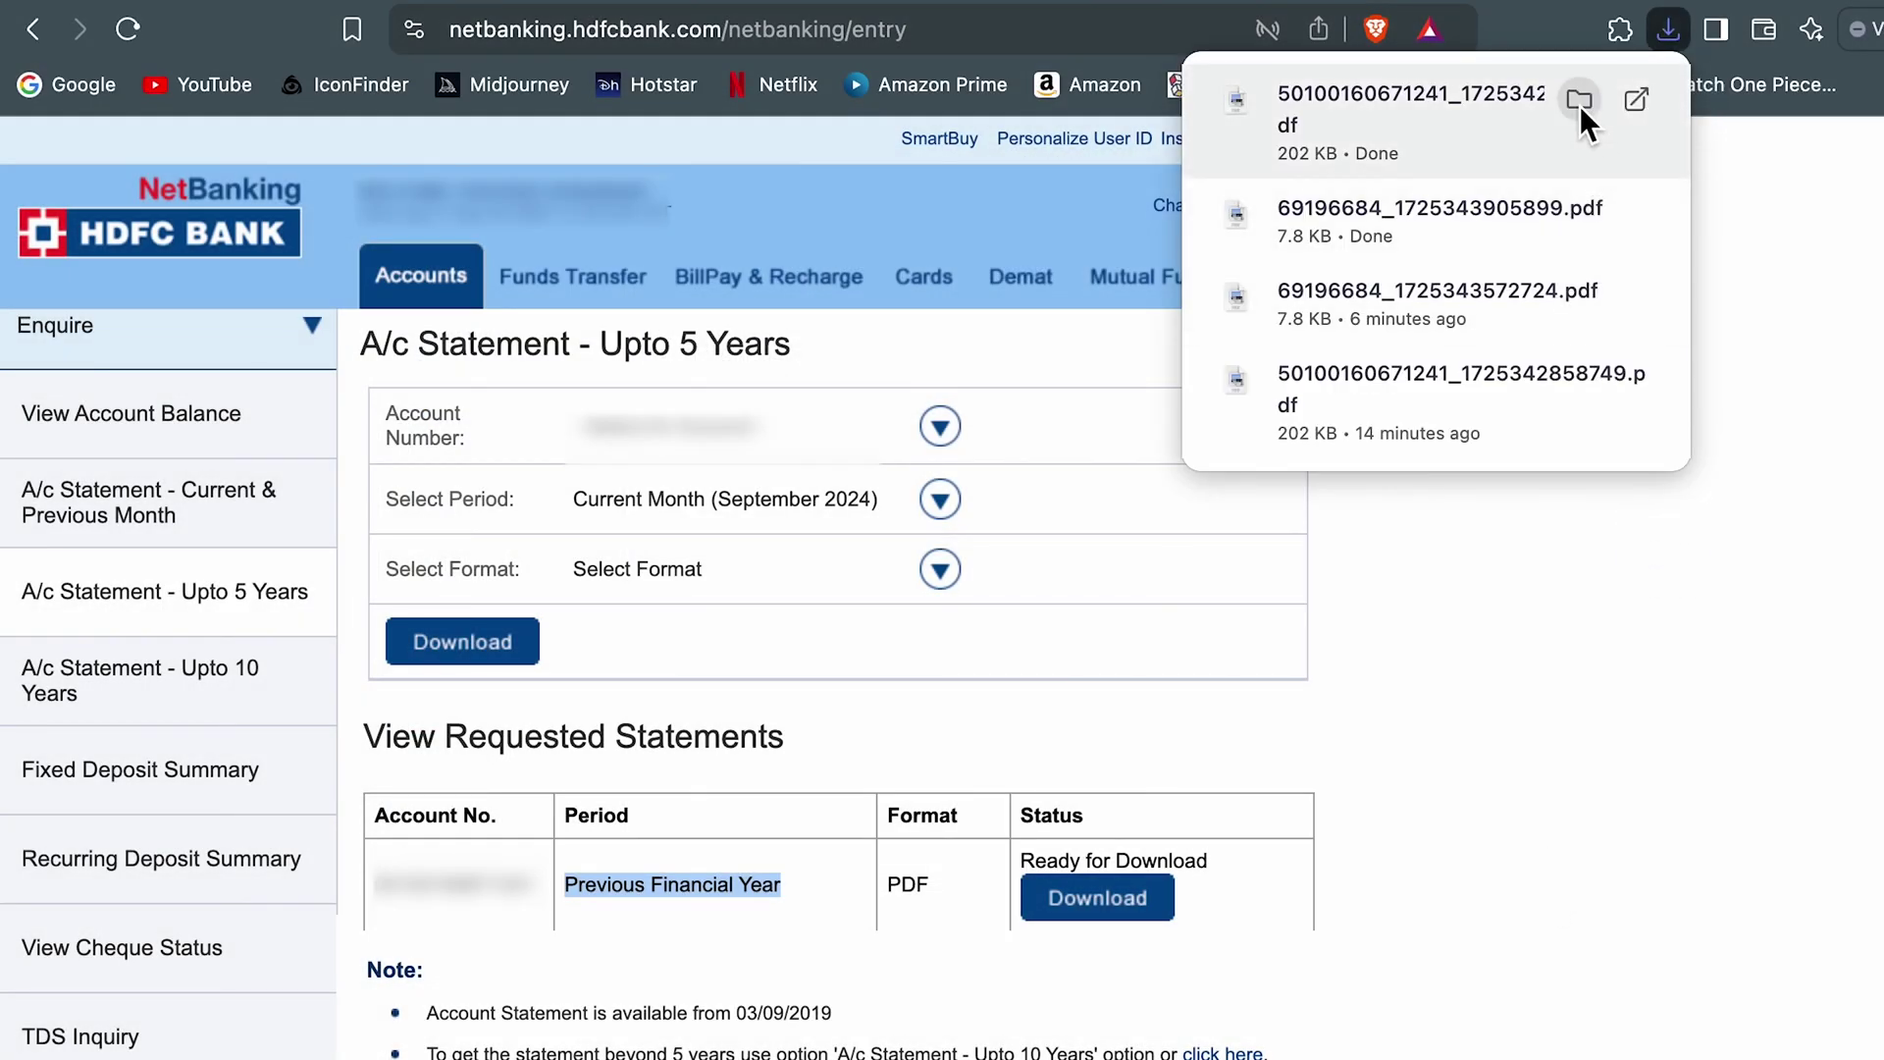
pyautogui.click(1580, 101)
# Quick Look the statement PDF through to its last page, then close the preview and Finder window
pyautogui.press('space')
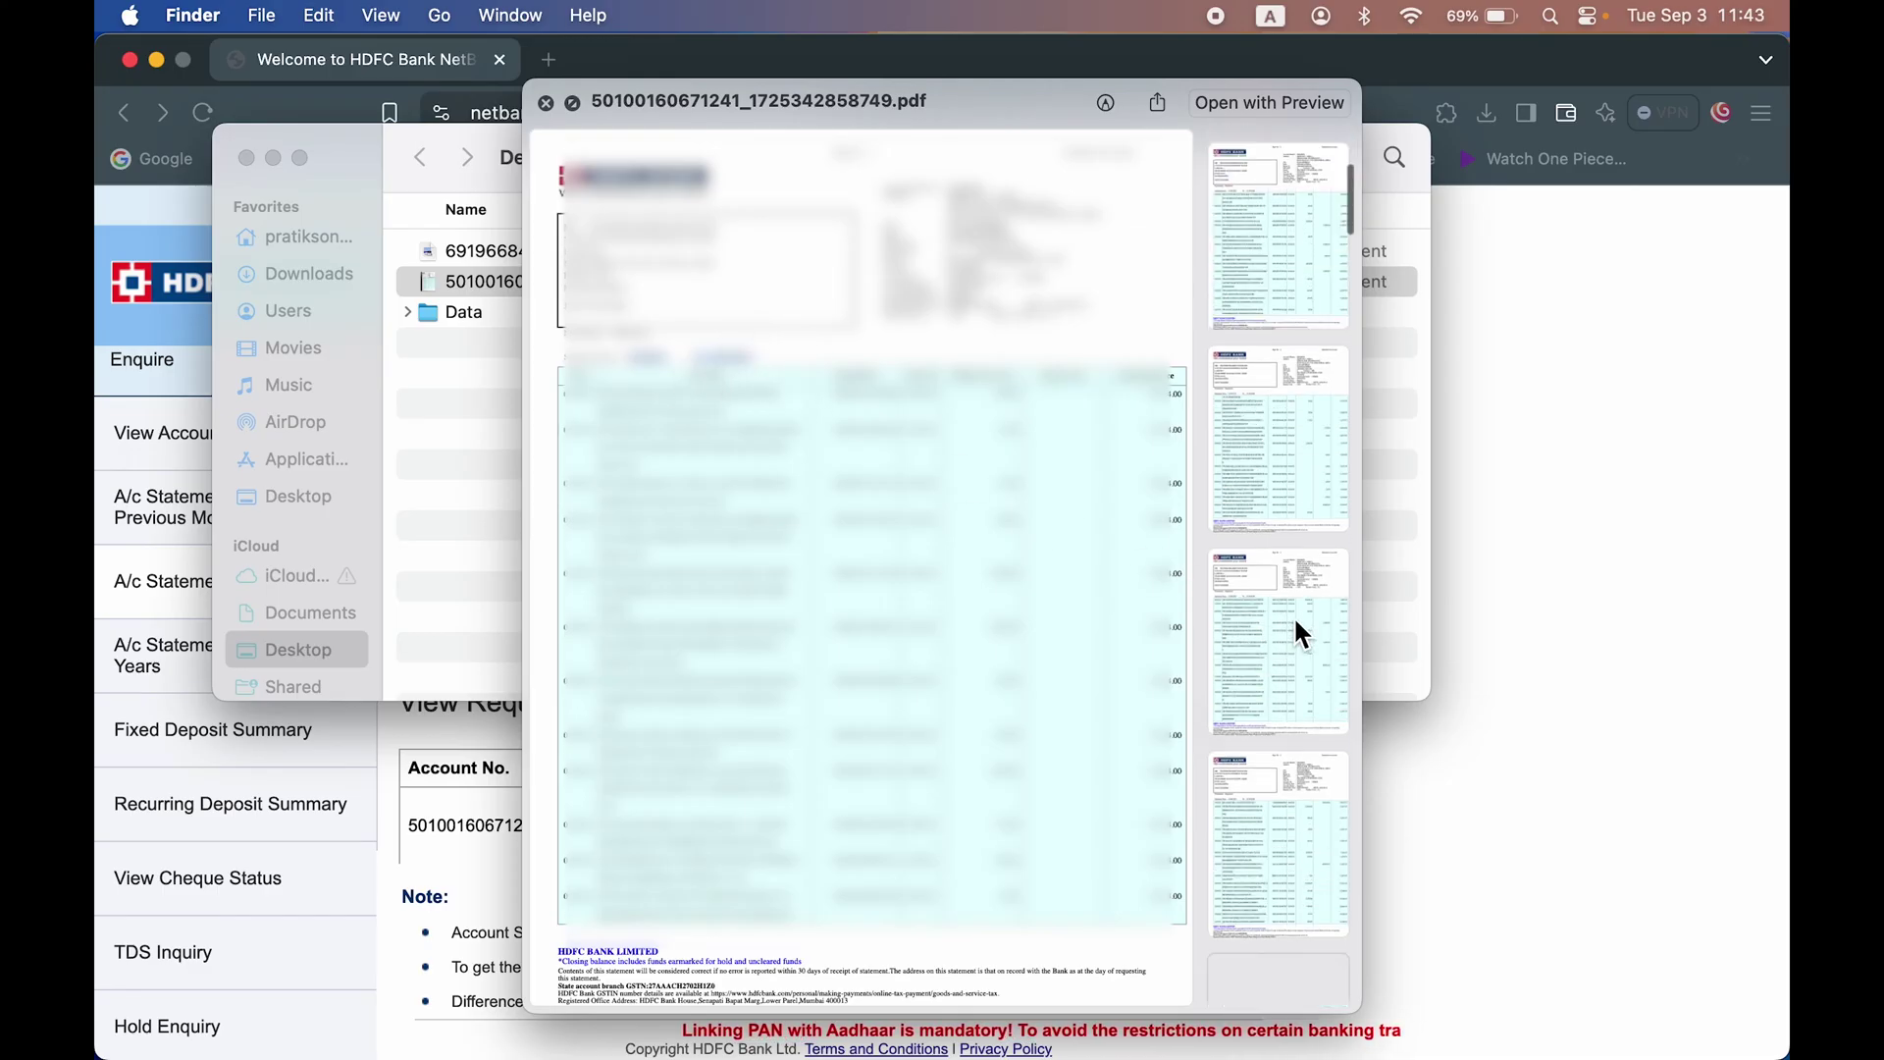
pyautogui.scroll(-10, 1294, 616)
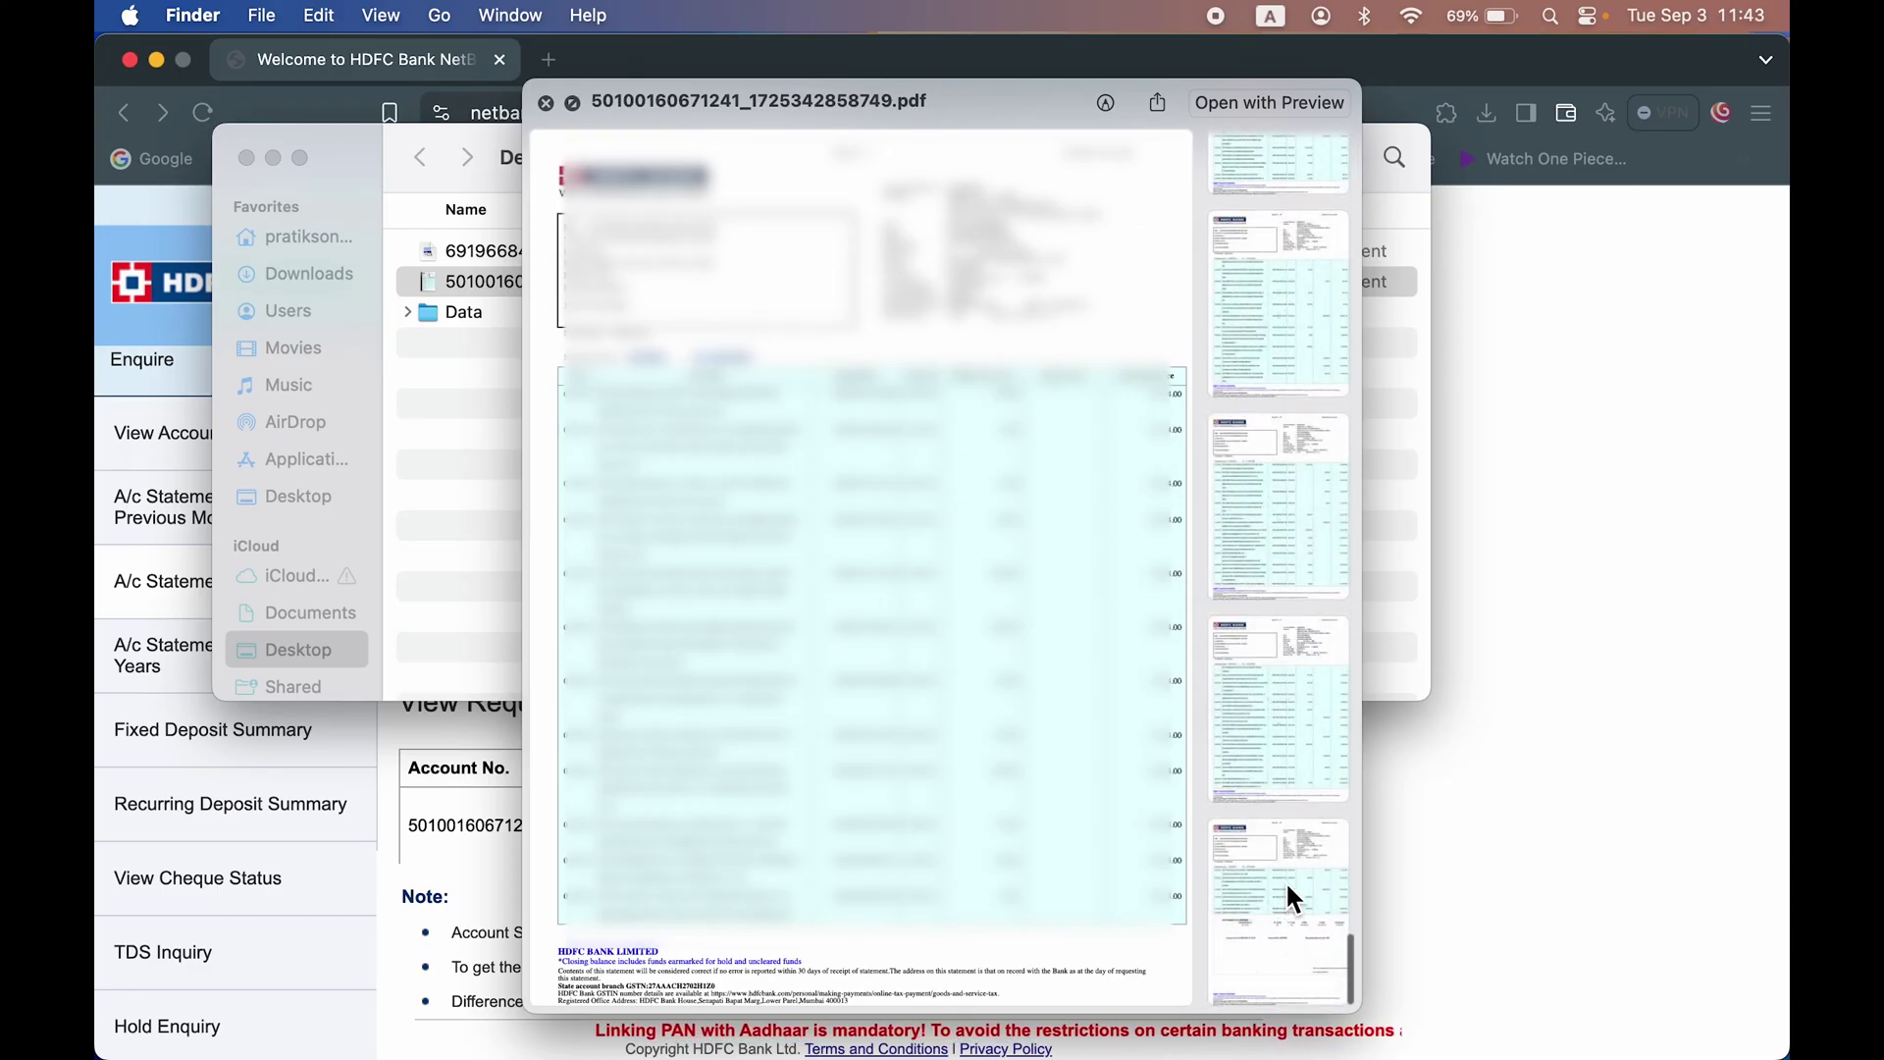
pyautogui.click(1285, 880)
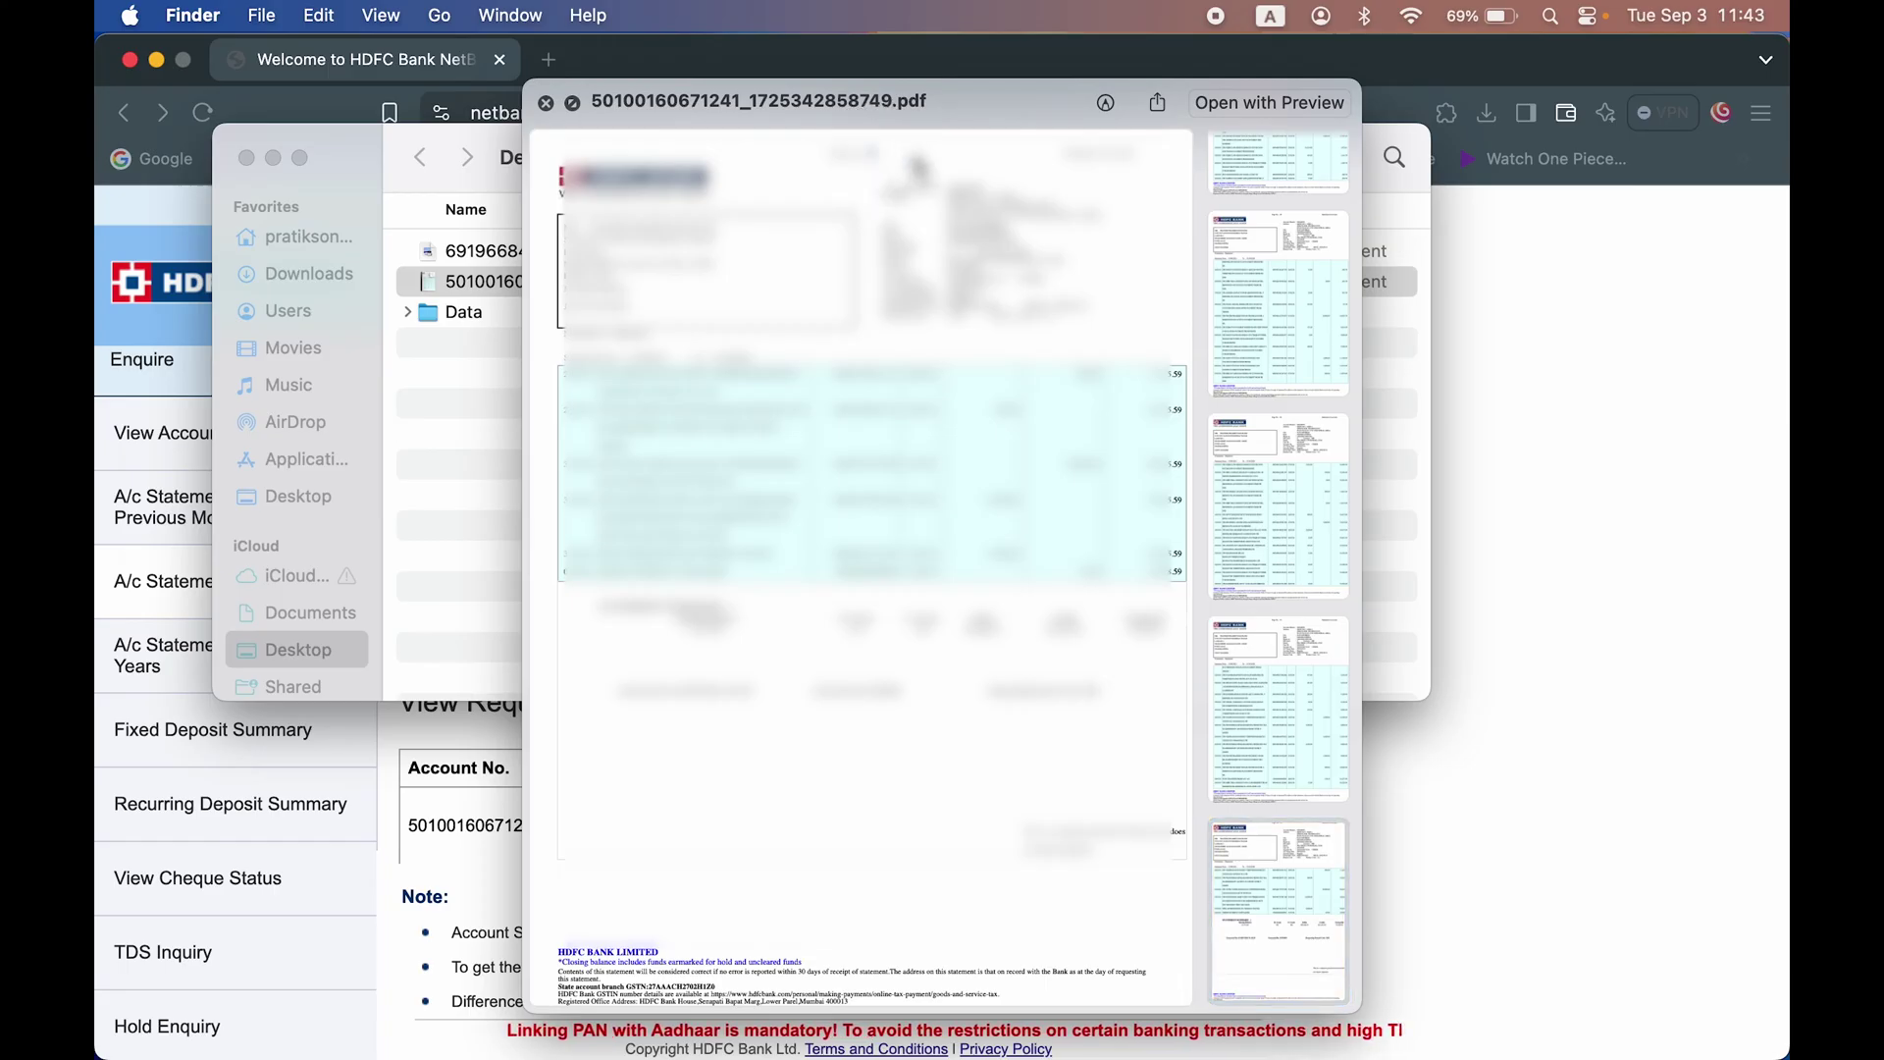
pyautogui.press('space')
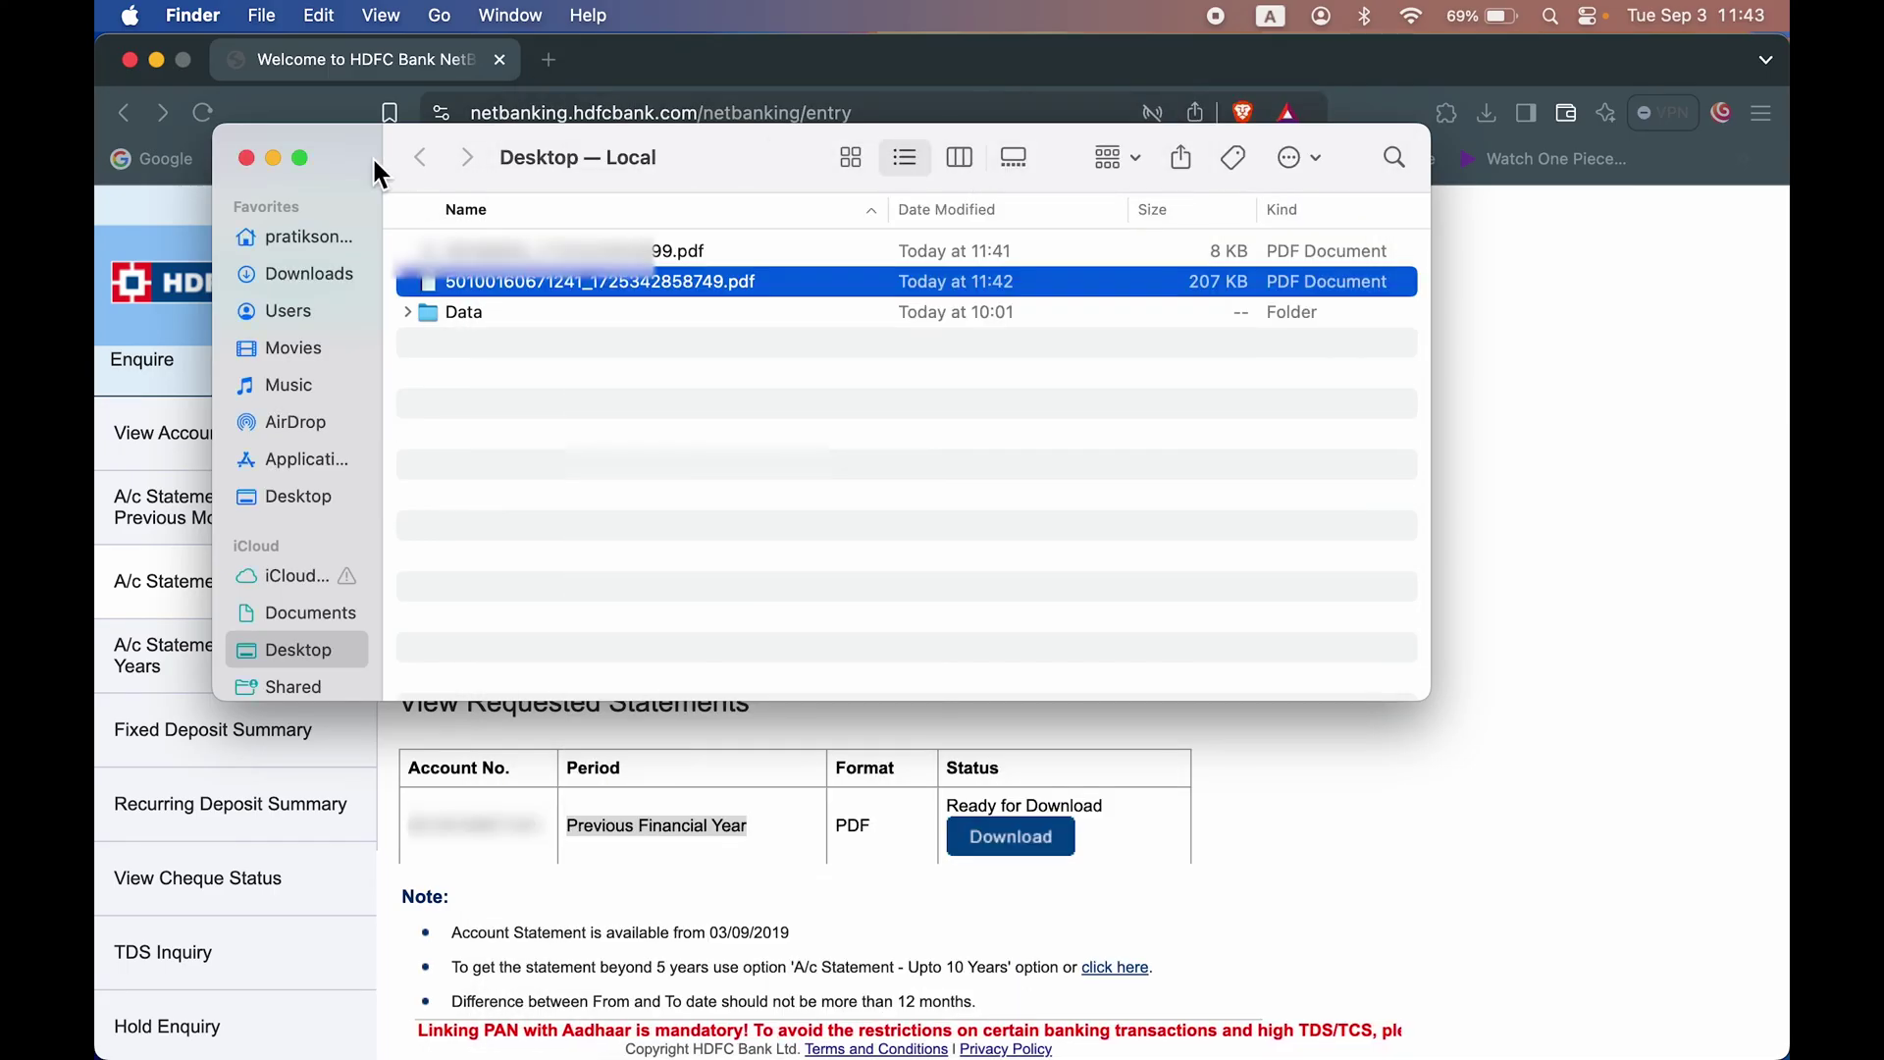
pyautogui.click(246, 158)
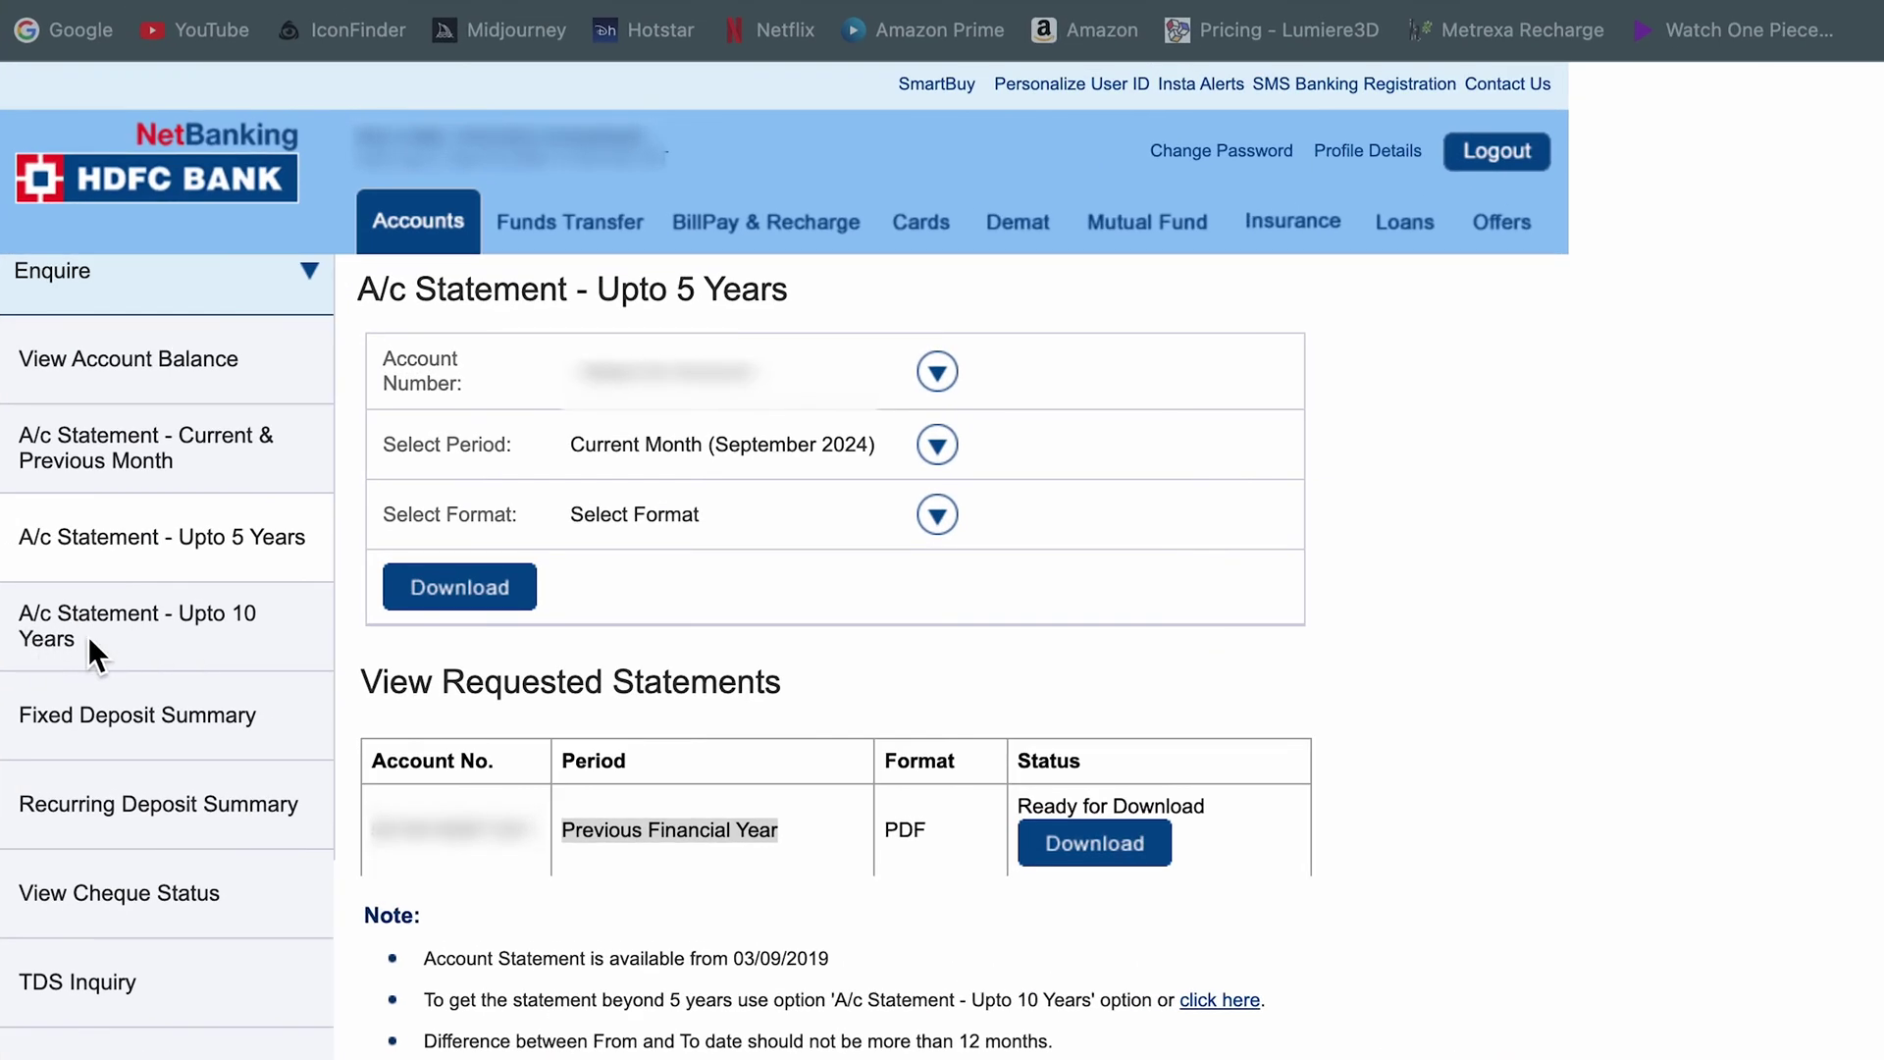
# Open the Upto 10 Years statement form, choose the account and set From to 01/01/2014
pyautogui.click(177, 644)
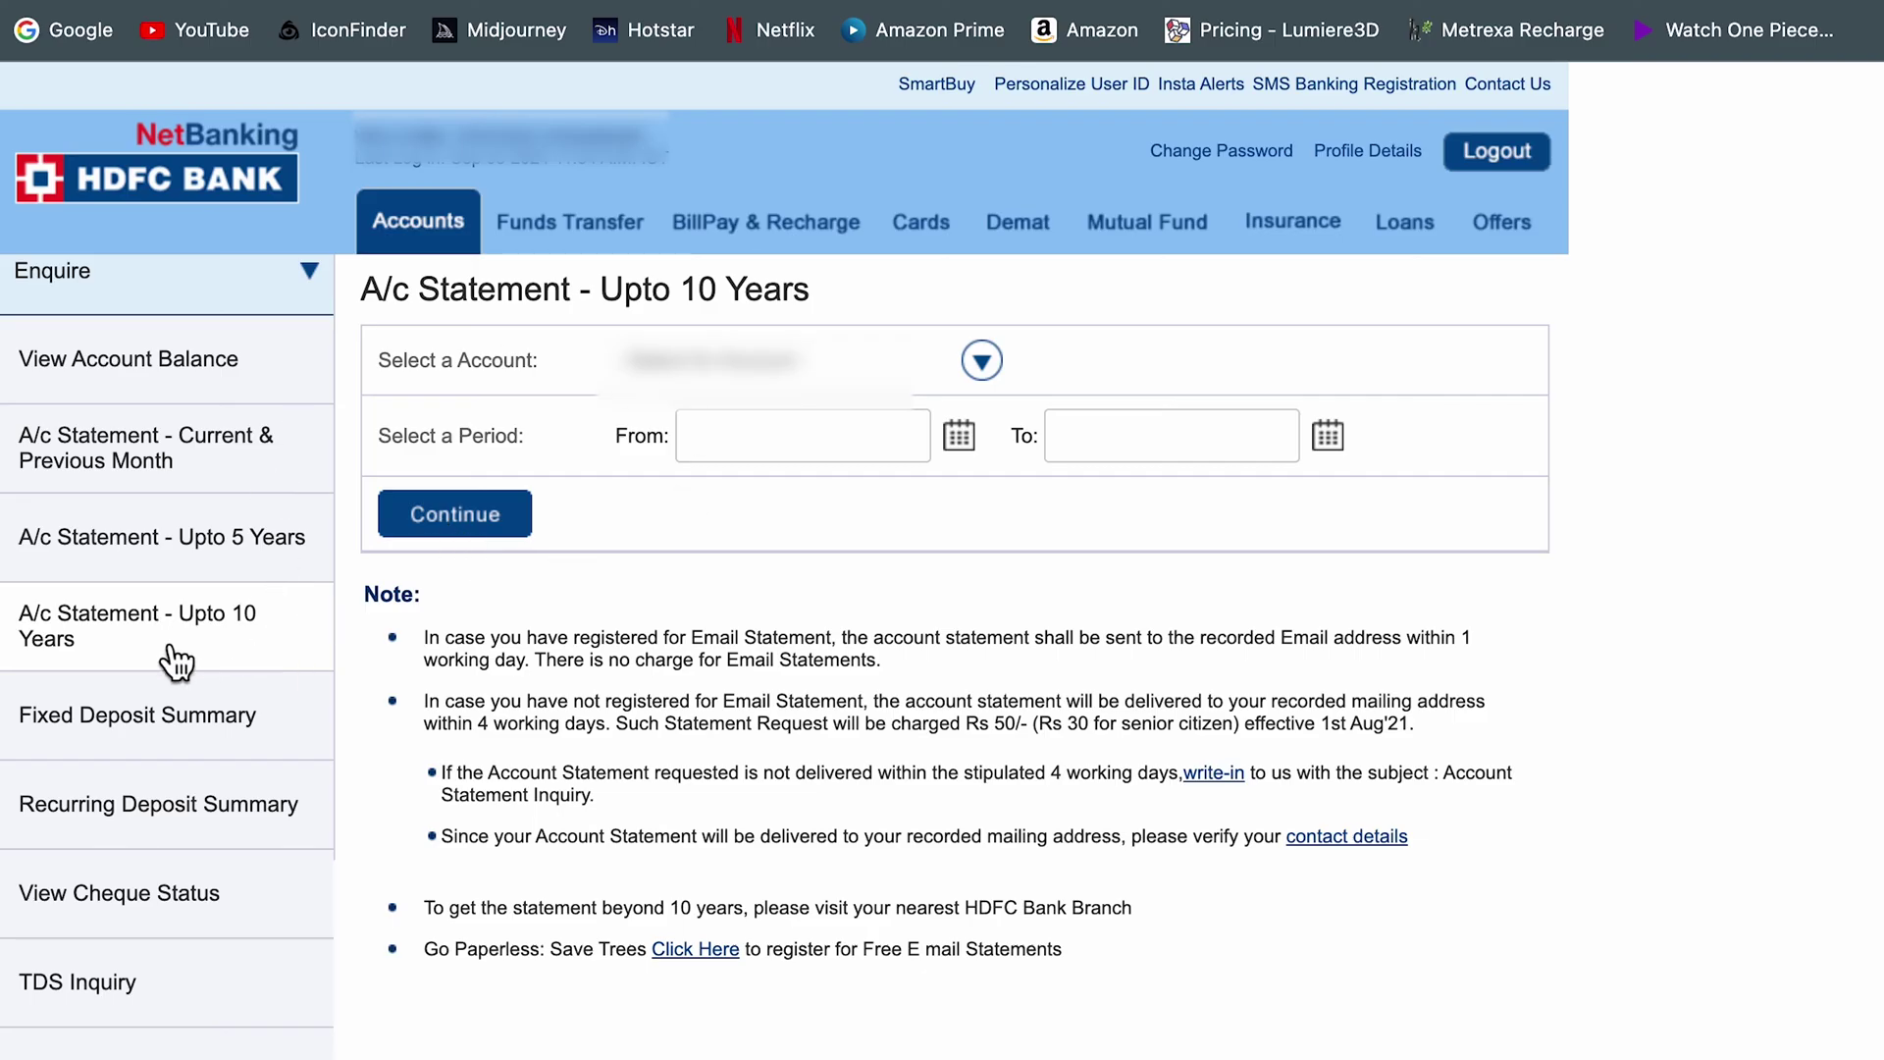
pyautogui.click(991, 364)
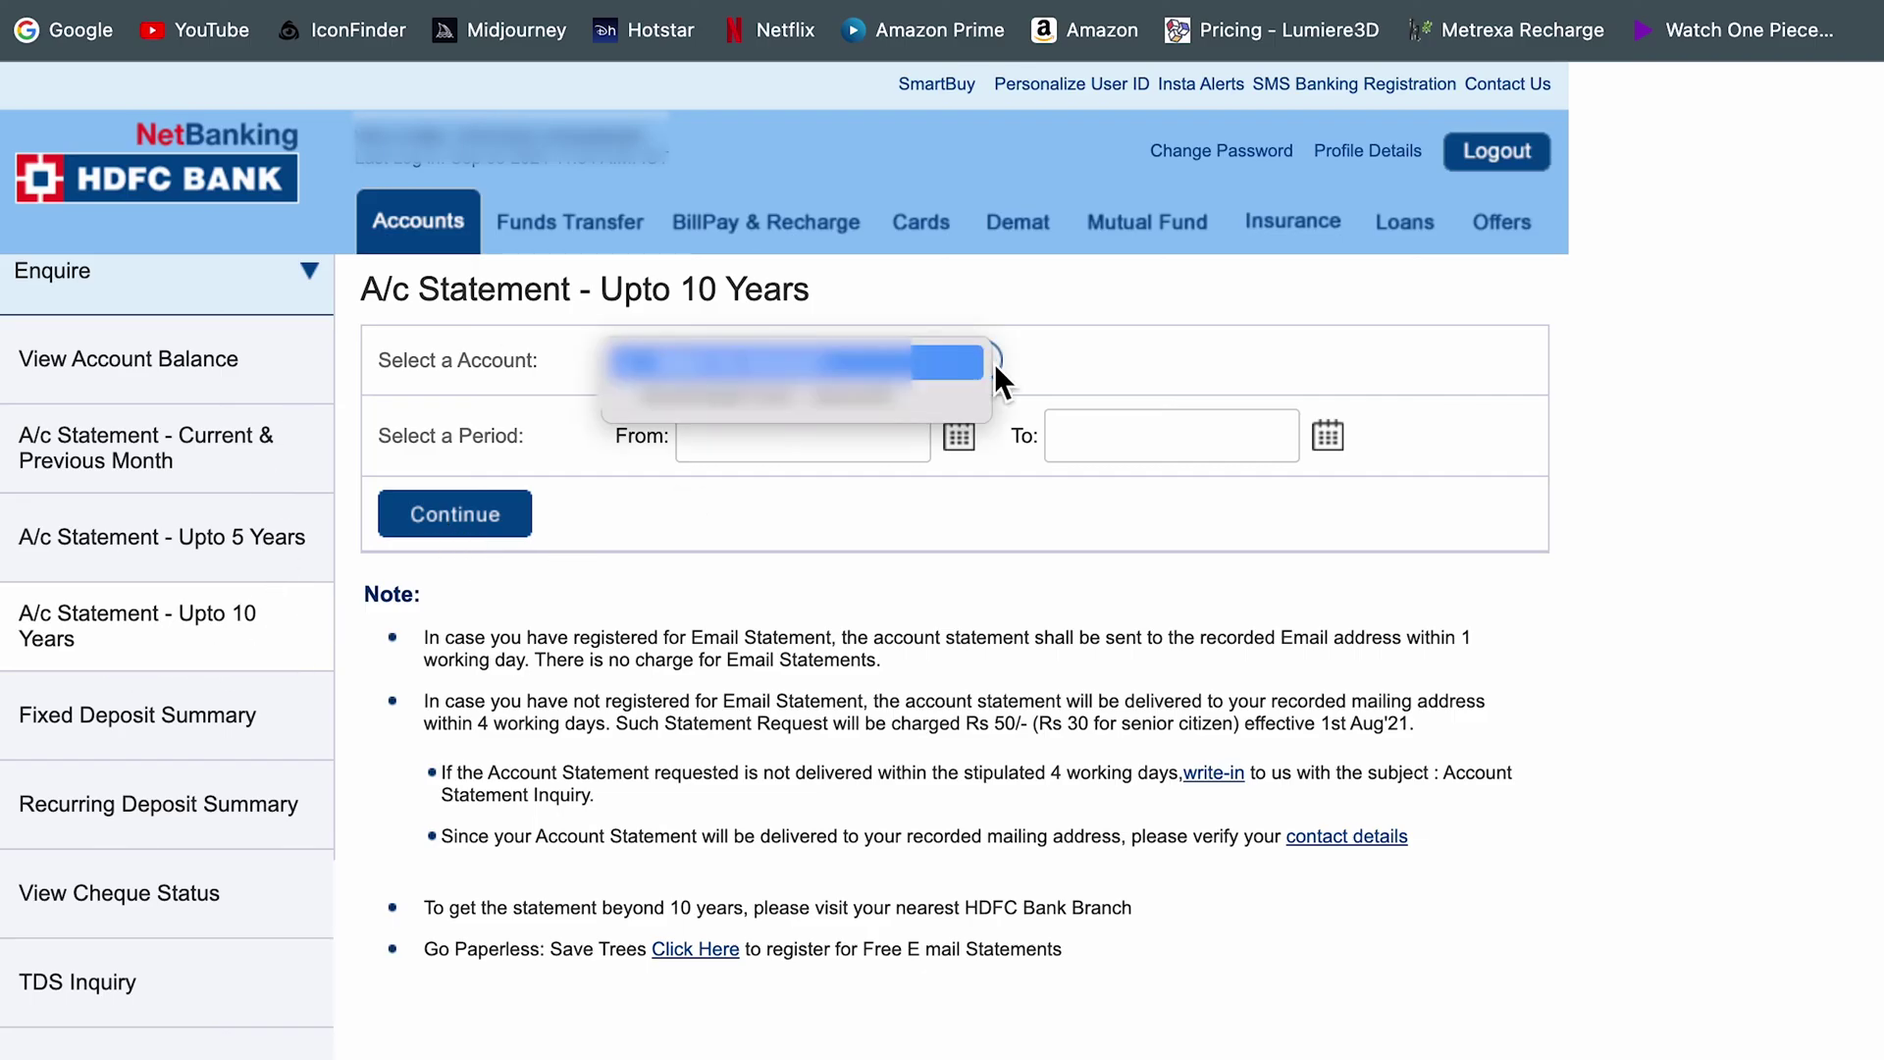
pyautogui.click(839, 401)
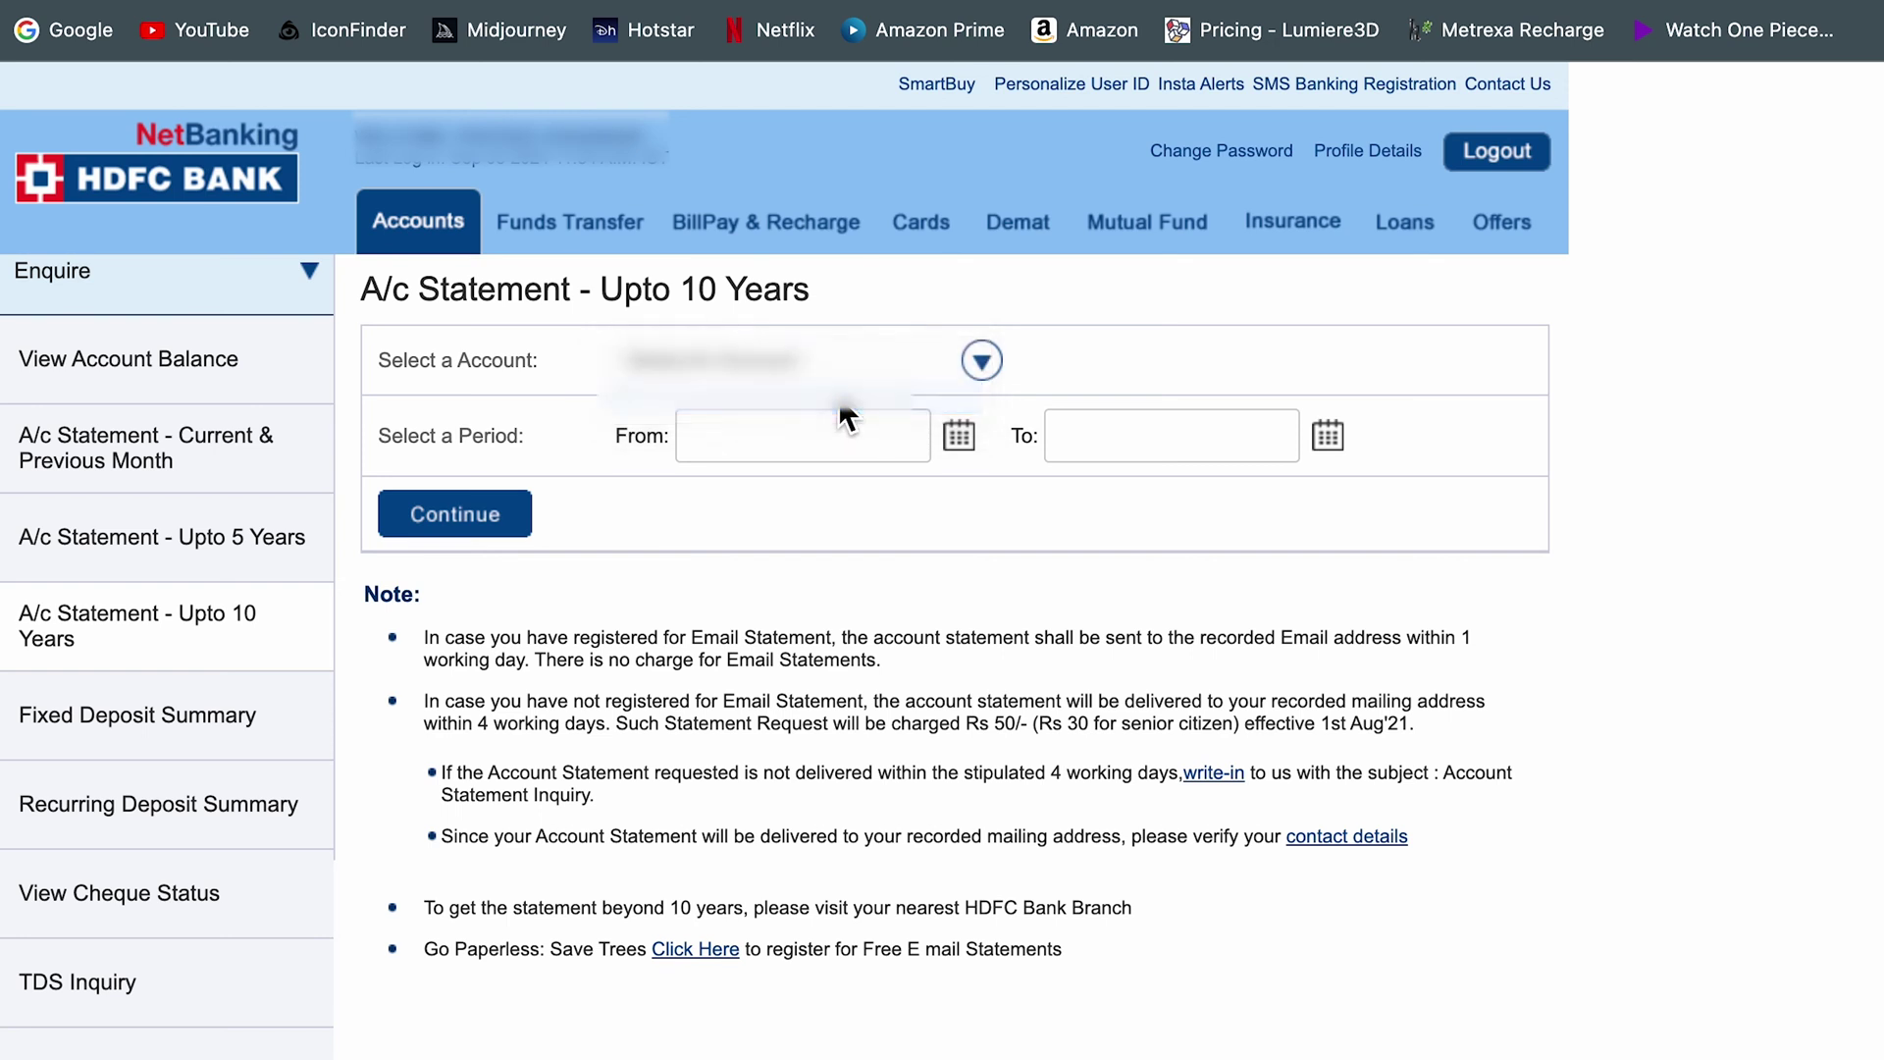
pyautogui.click(959, 436)
pyautogui.click(830, 496)
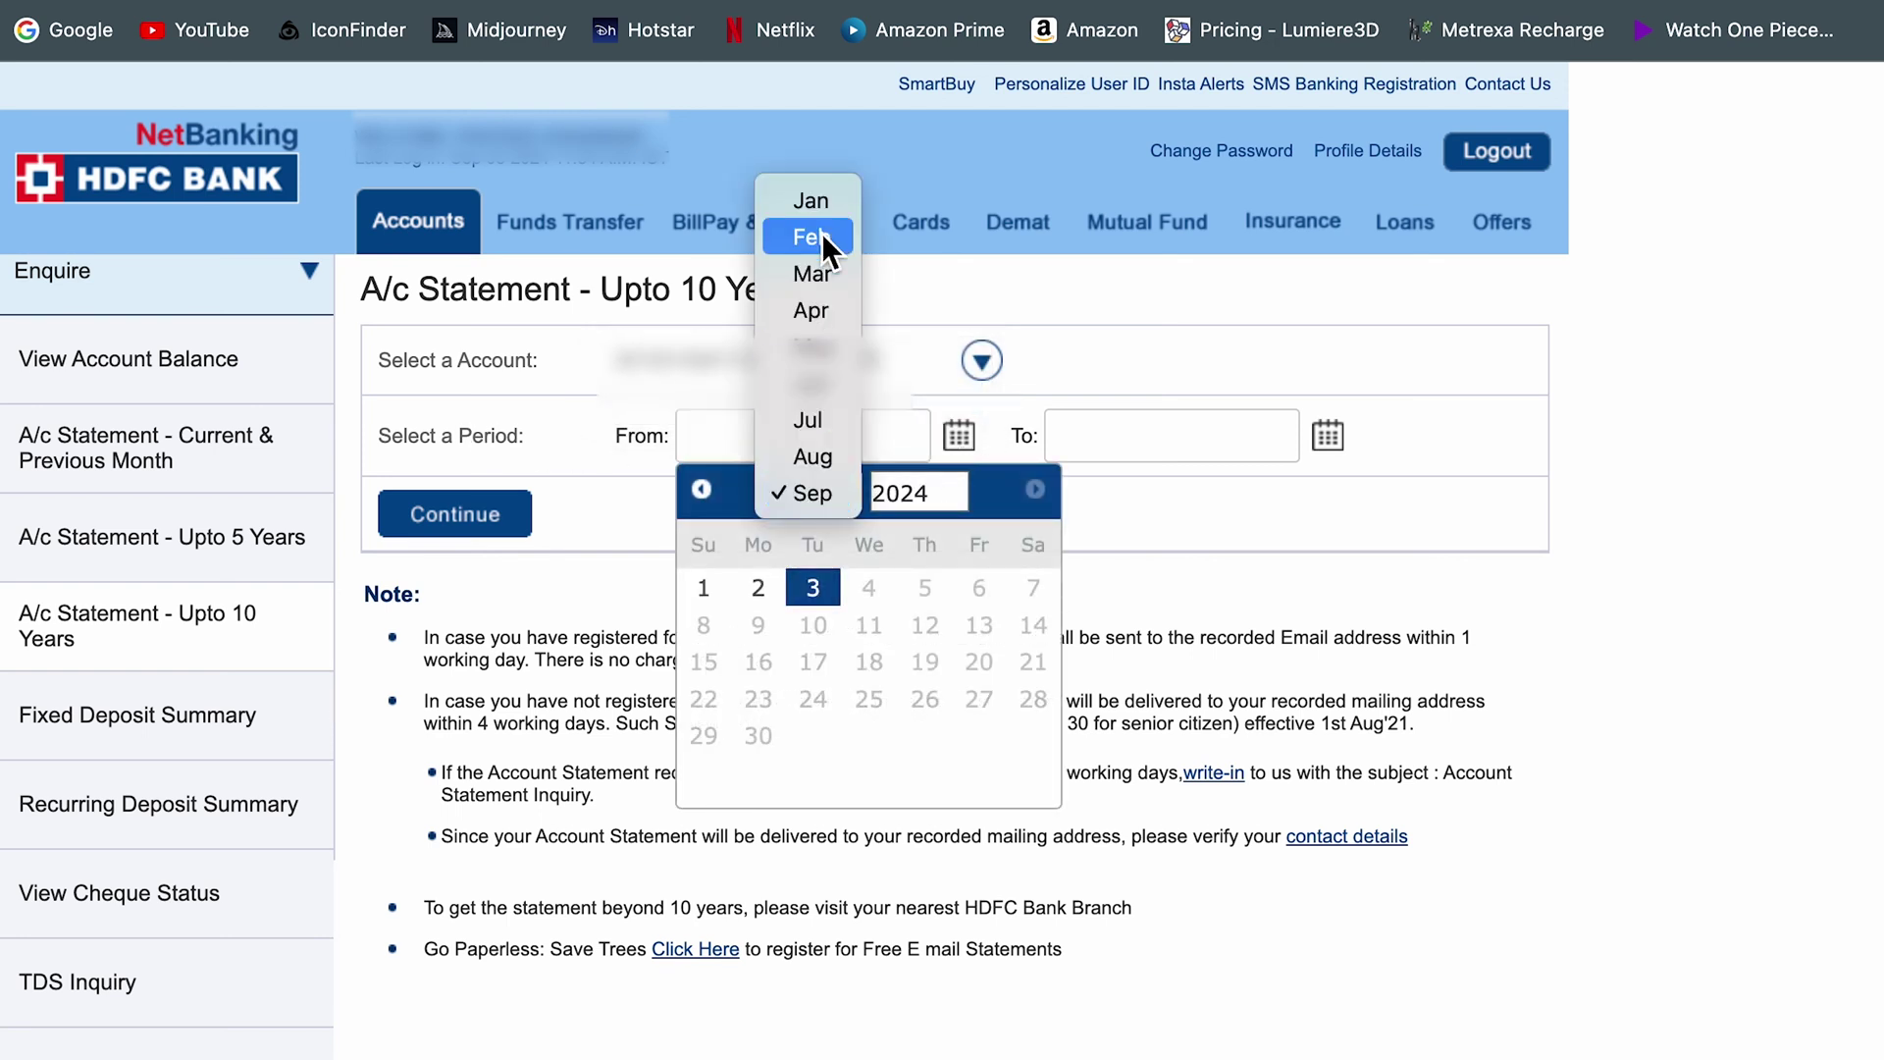
pyautogui.click(821, 202)
pyautogui.click(917, 492)
pyautogui.click(934, 129)
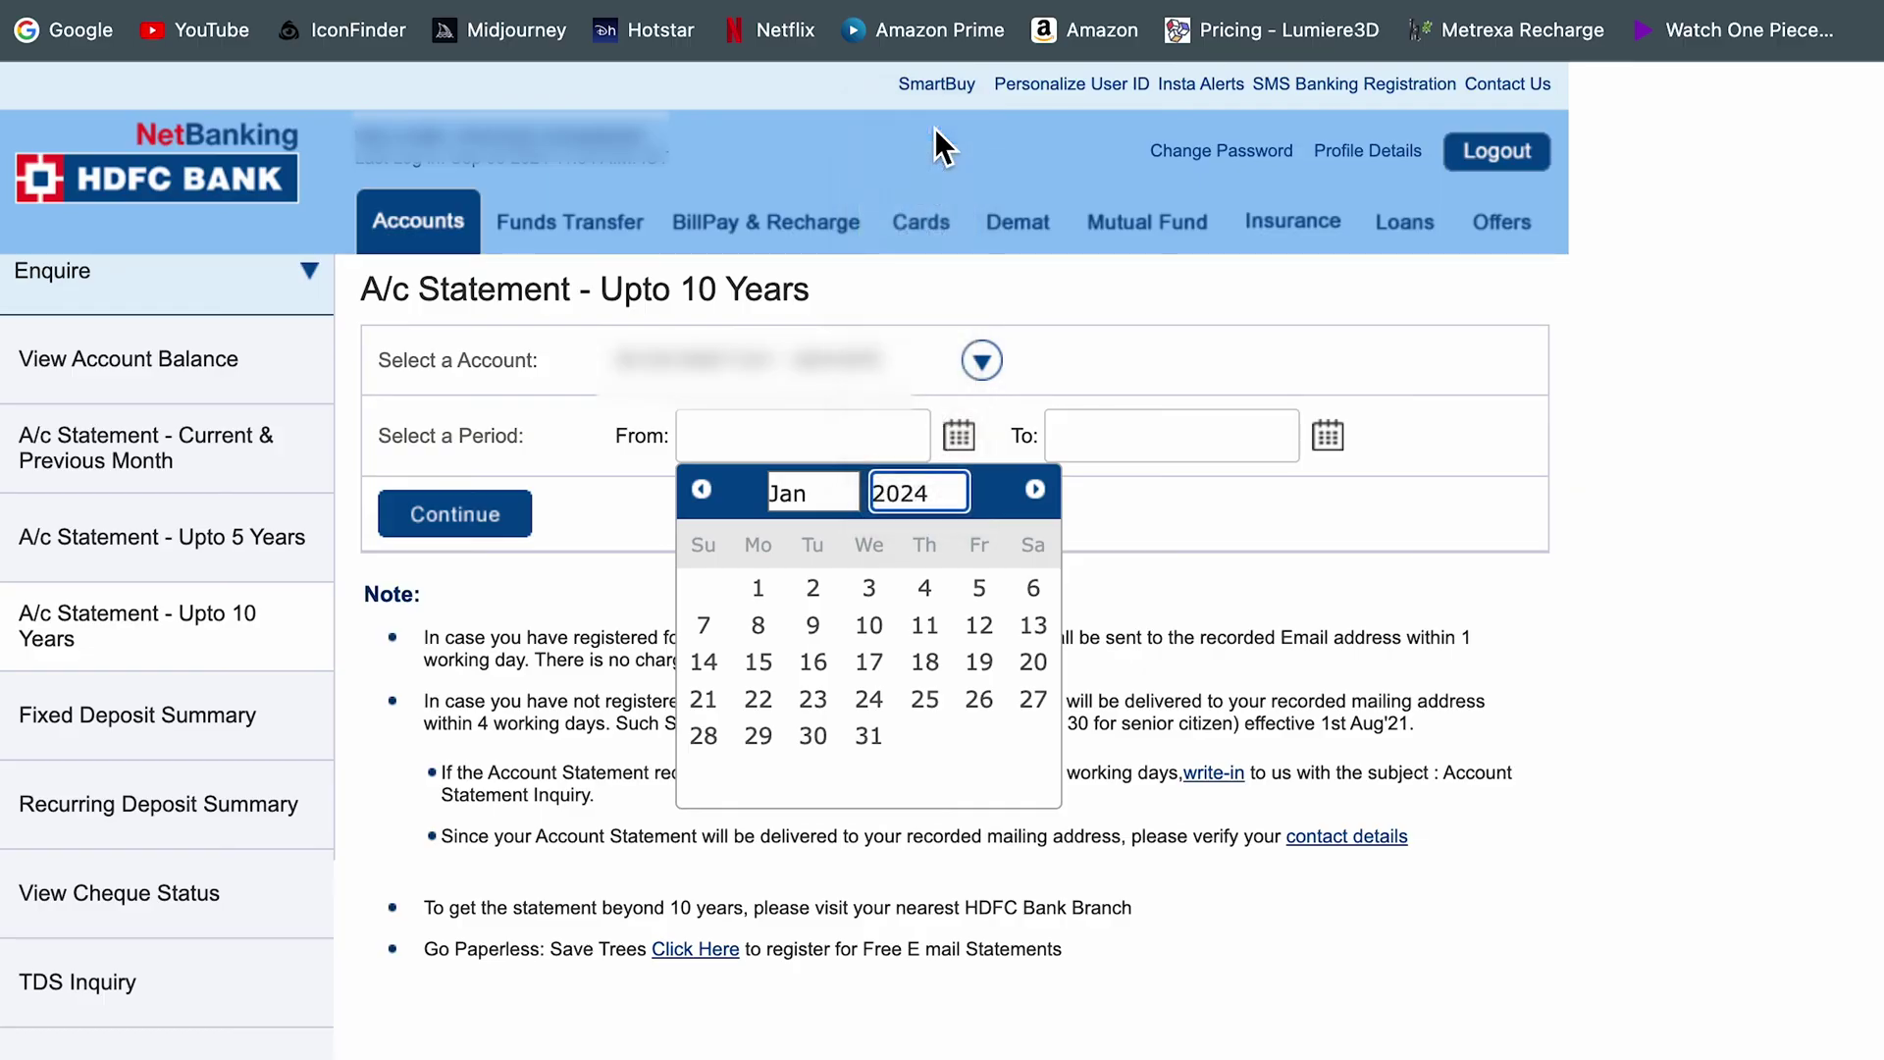
pyautogui.click(901, 589)
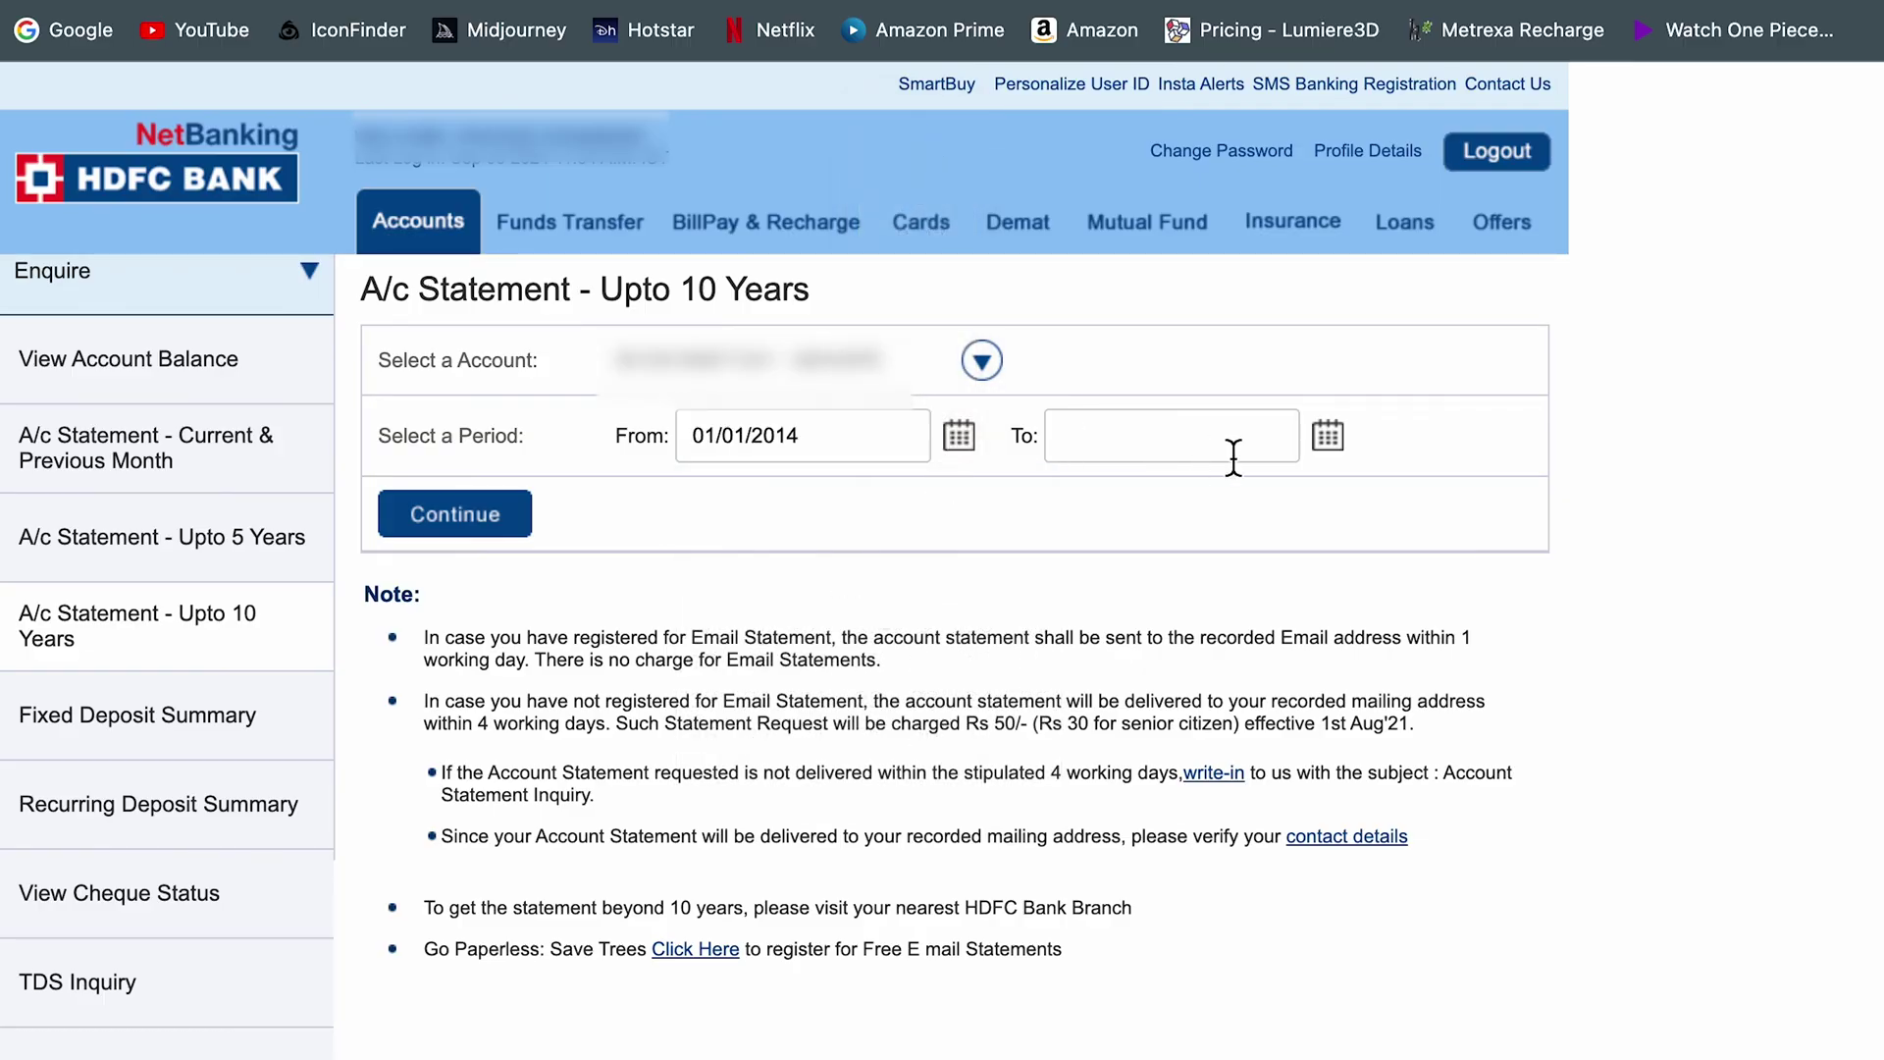
# Set To to 01/12/2023 and submit the 10-year statement request
pyautogui.click(1332, 442)
pyautogui.click(1256, 444)
pyautogui.click(1197, 496)
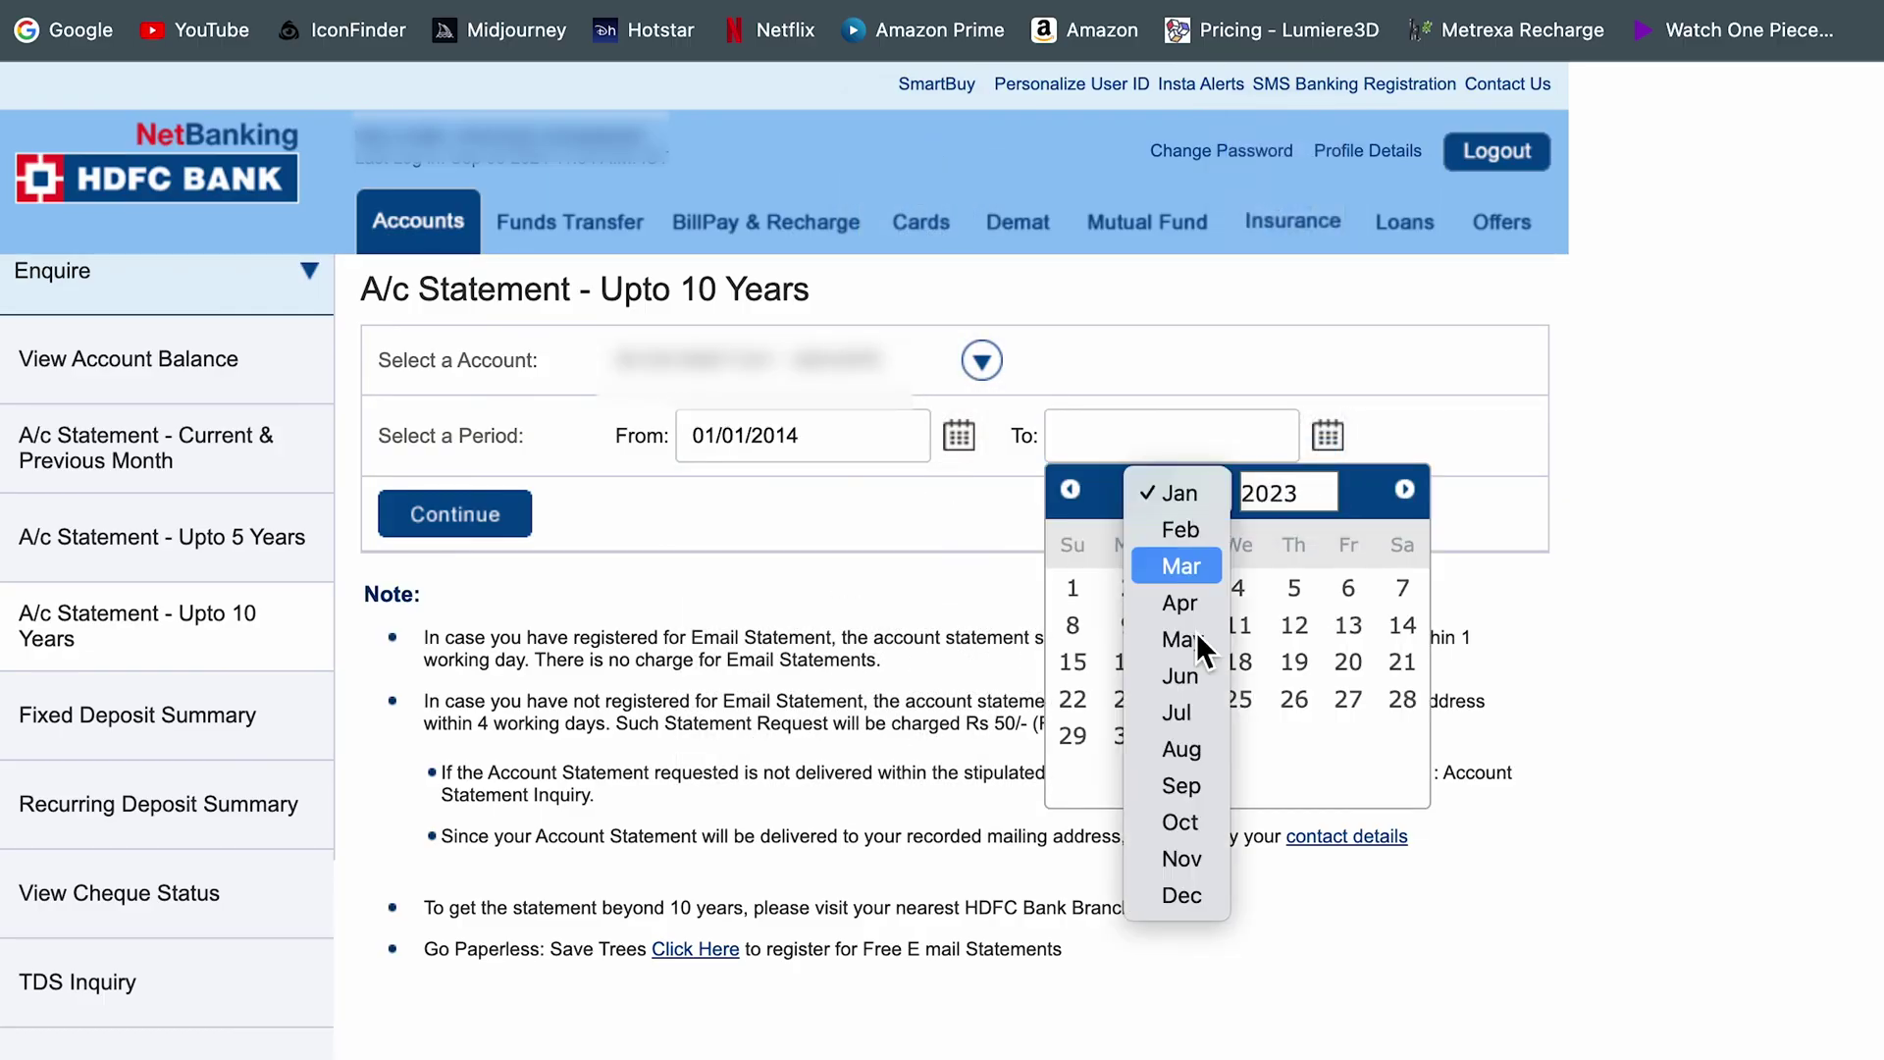
pyautogui.click(1228, 829)
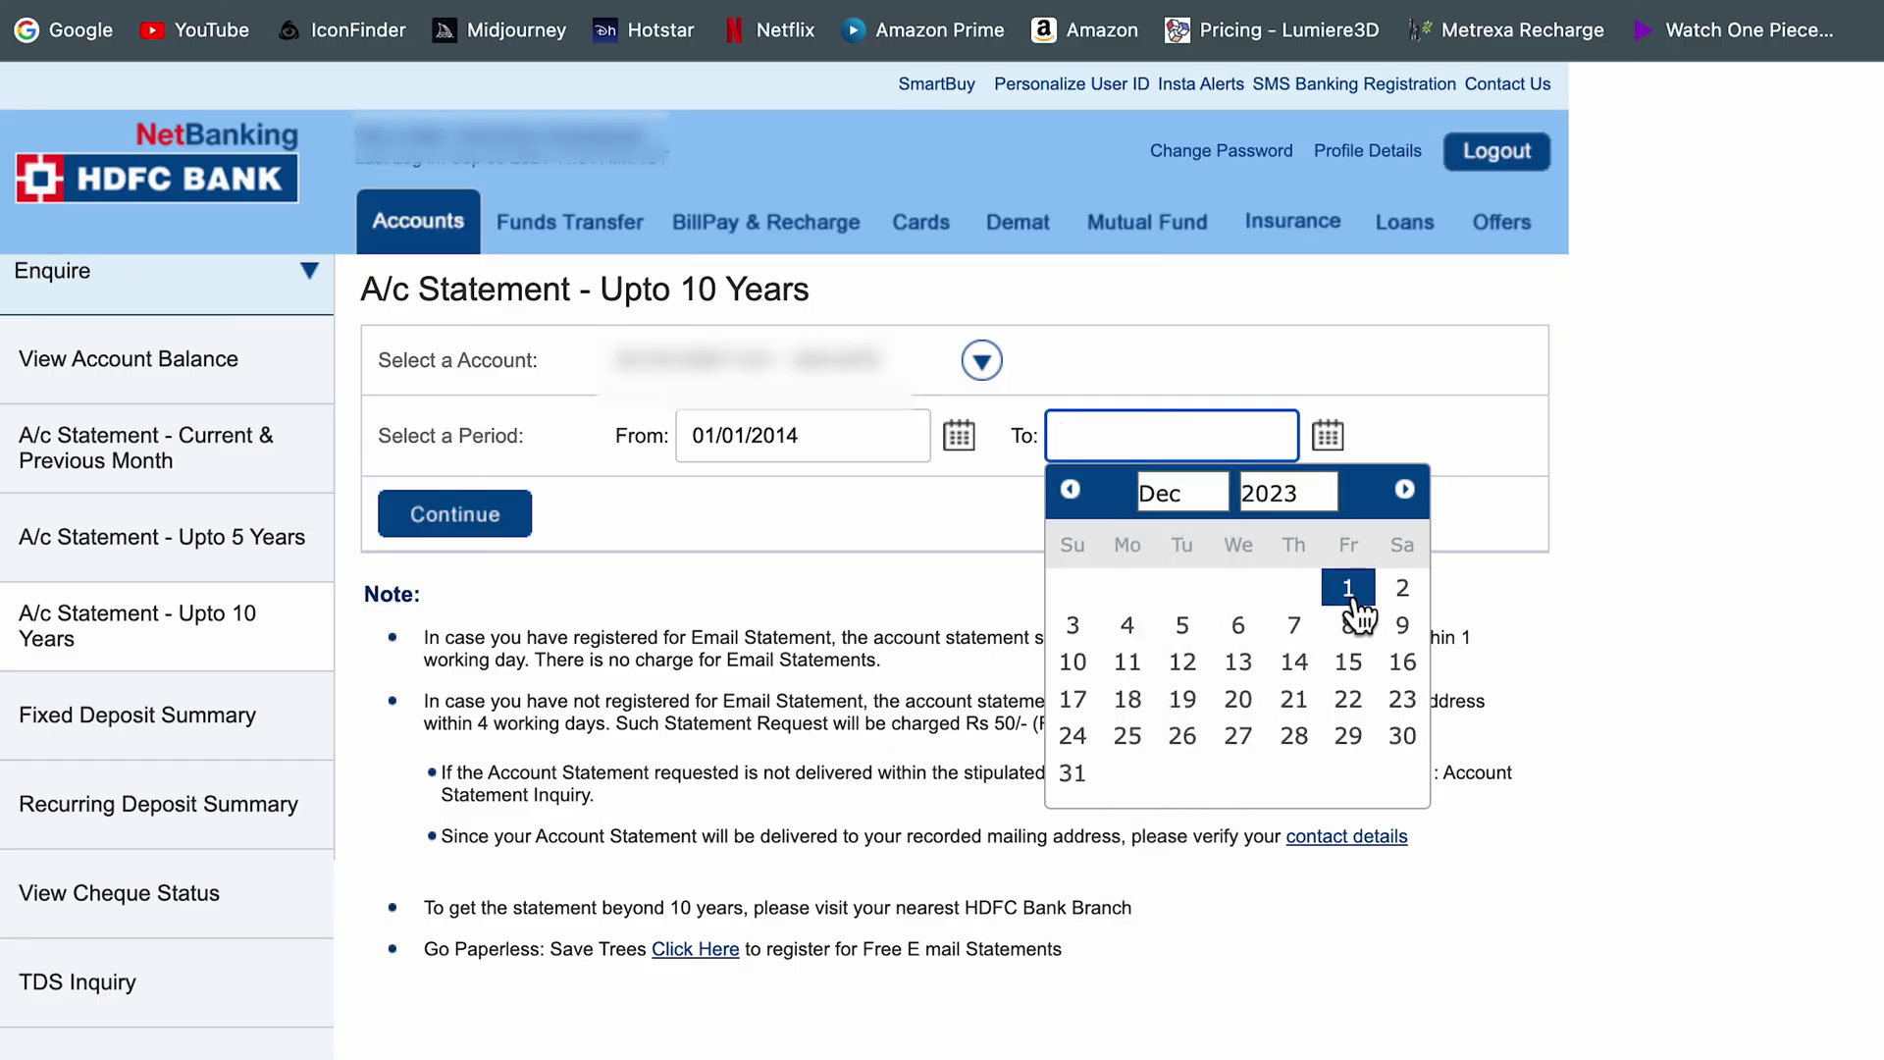
pyautogui.click(1348, 591)
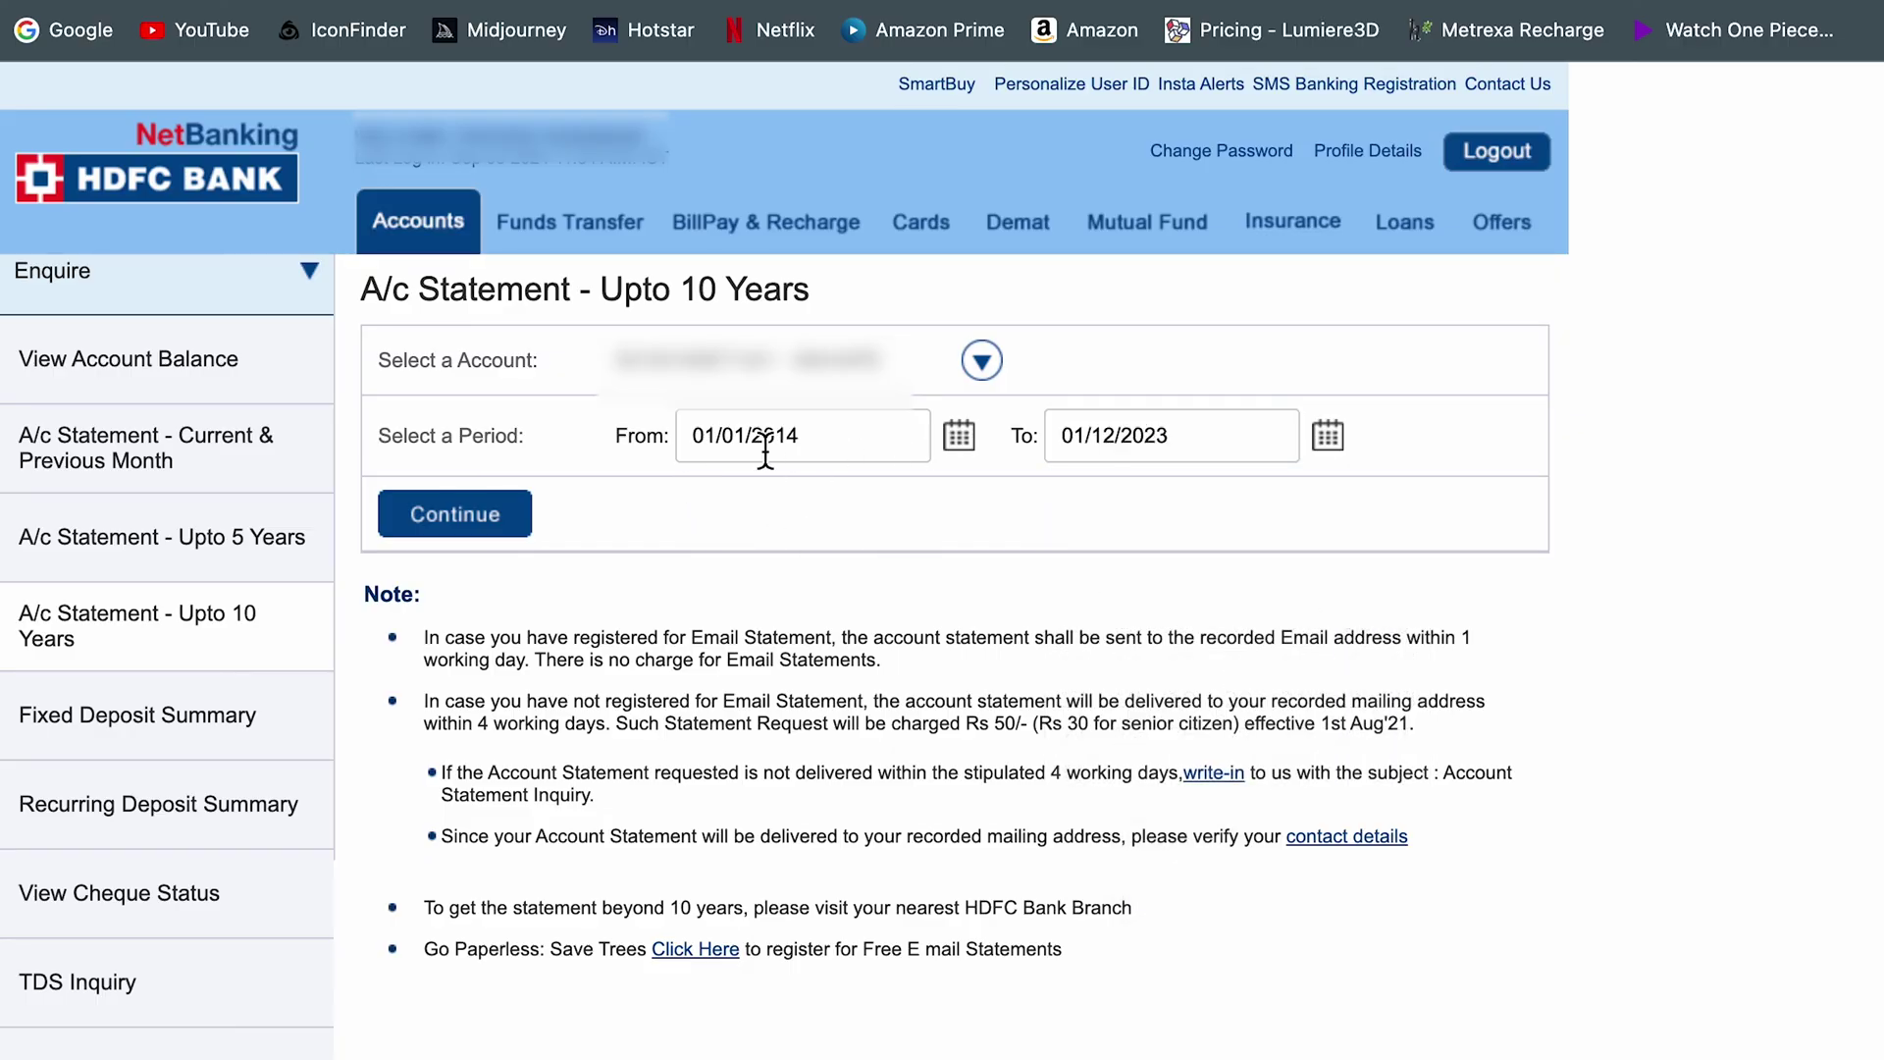
pyautogui.doubleClick(819, 435)
pyautogui.doubleClick(1190, 435)
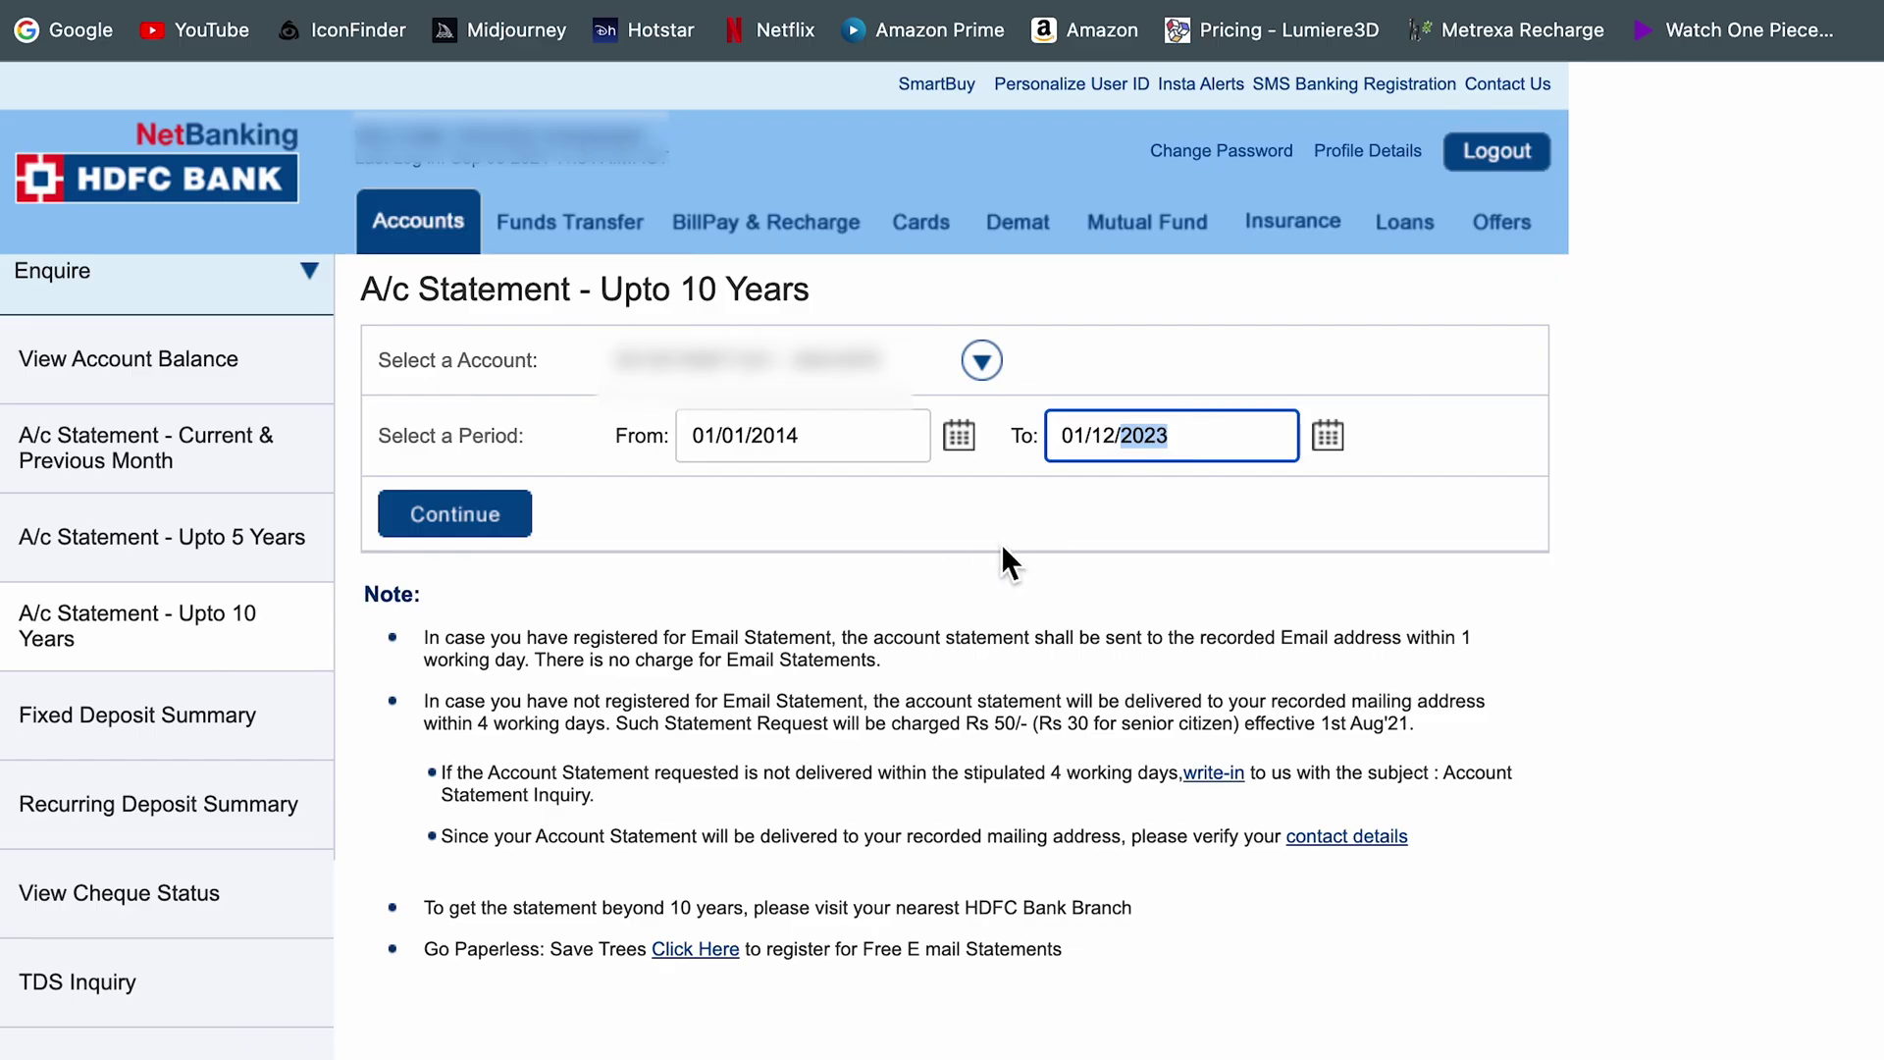
pyautogui.click(479, 522)
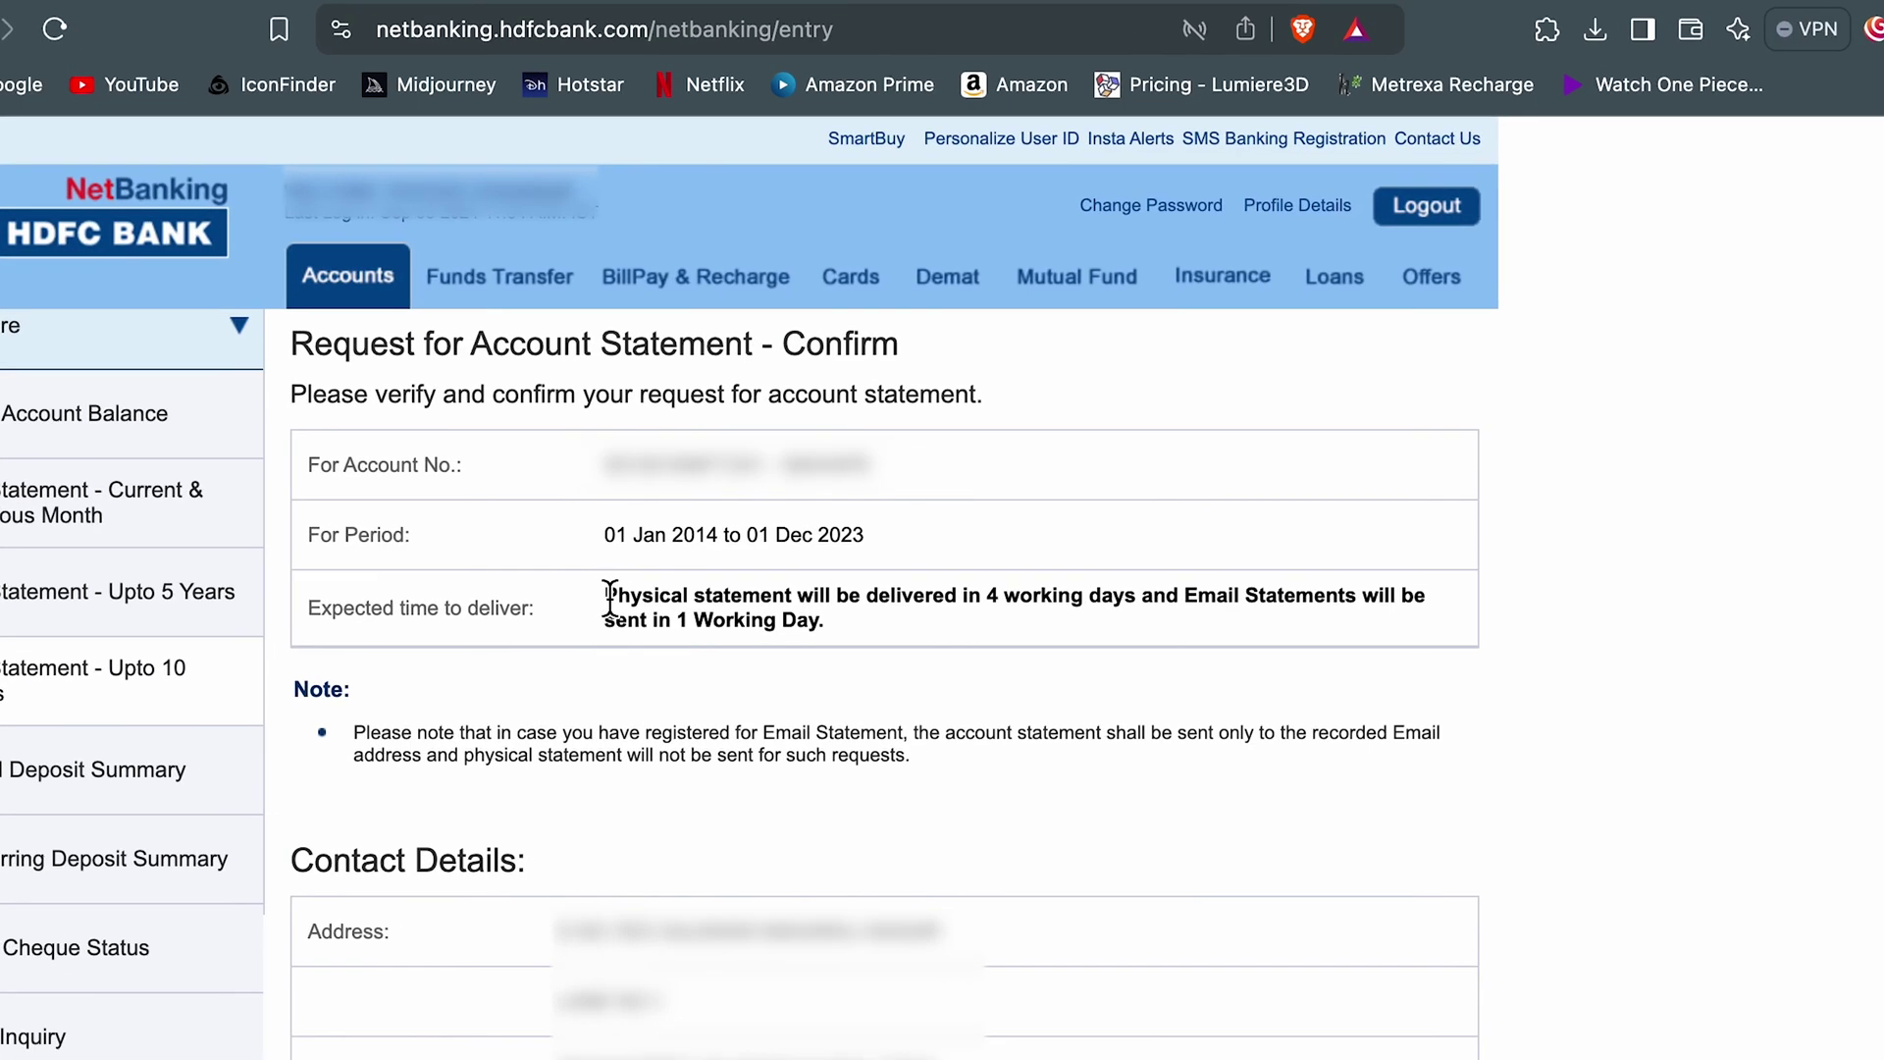
pyautogui.moveTo(662, 583); pyautogui.dragTo(880, 607)
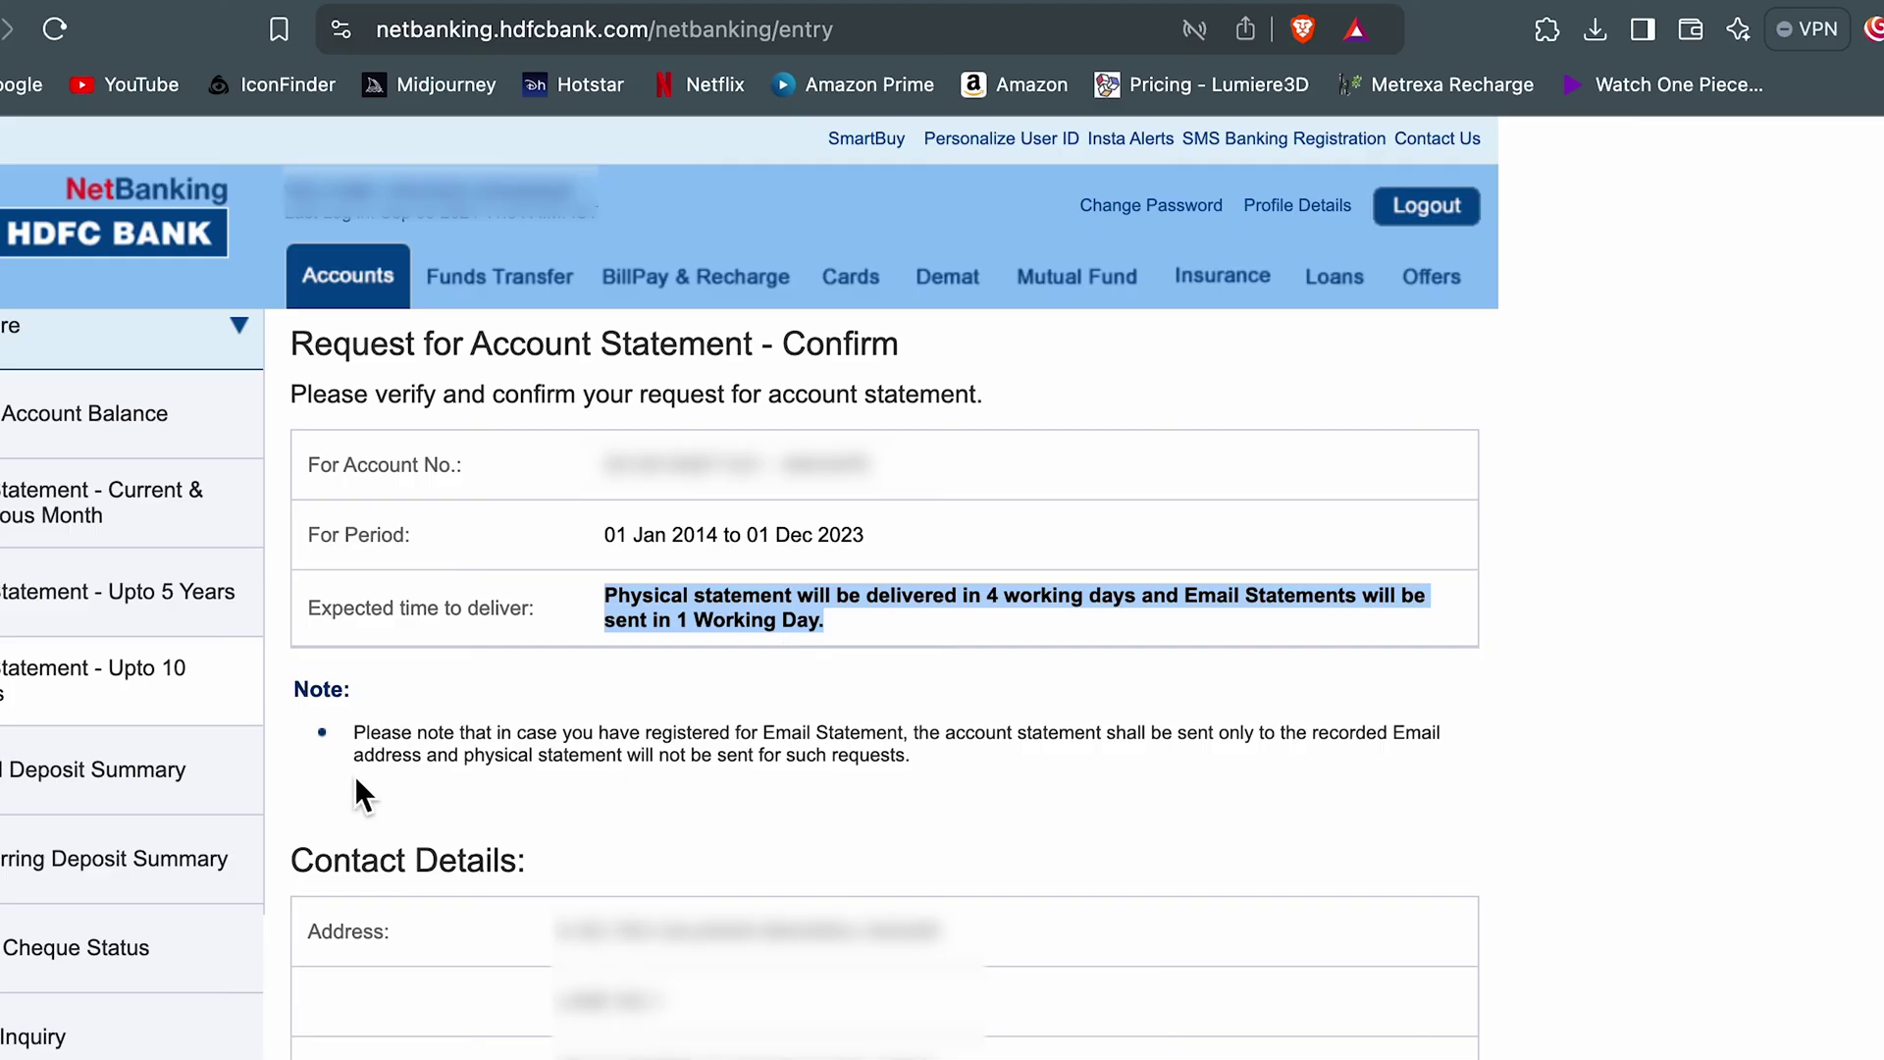
pyautogui.moveTo(354, 732); pyautogui.dragTo(808, 805)
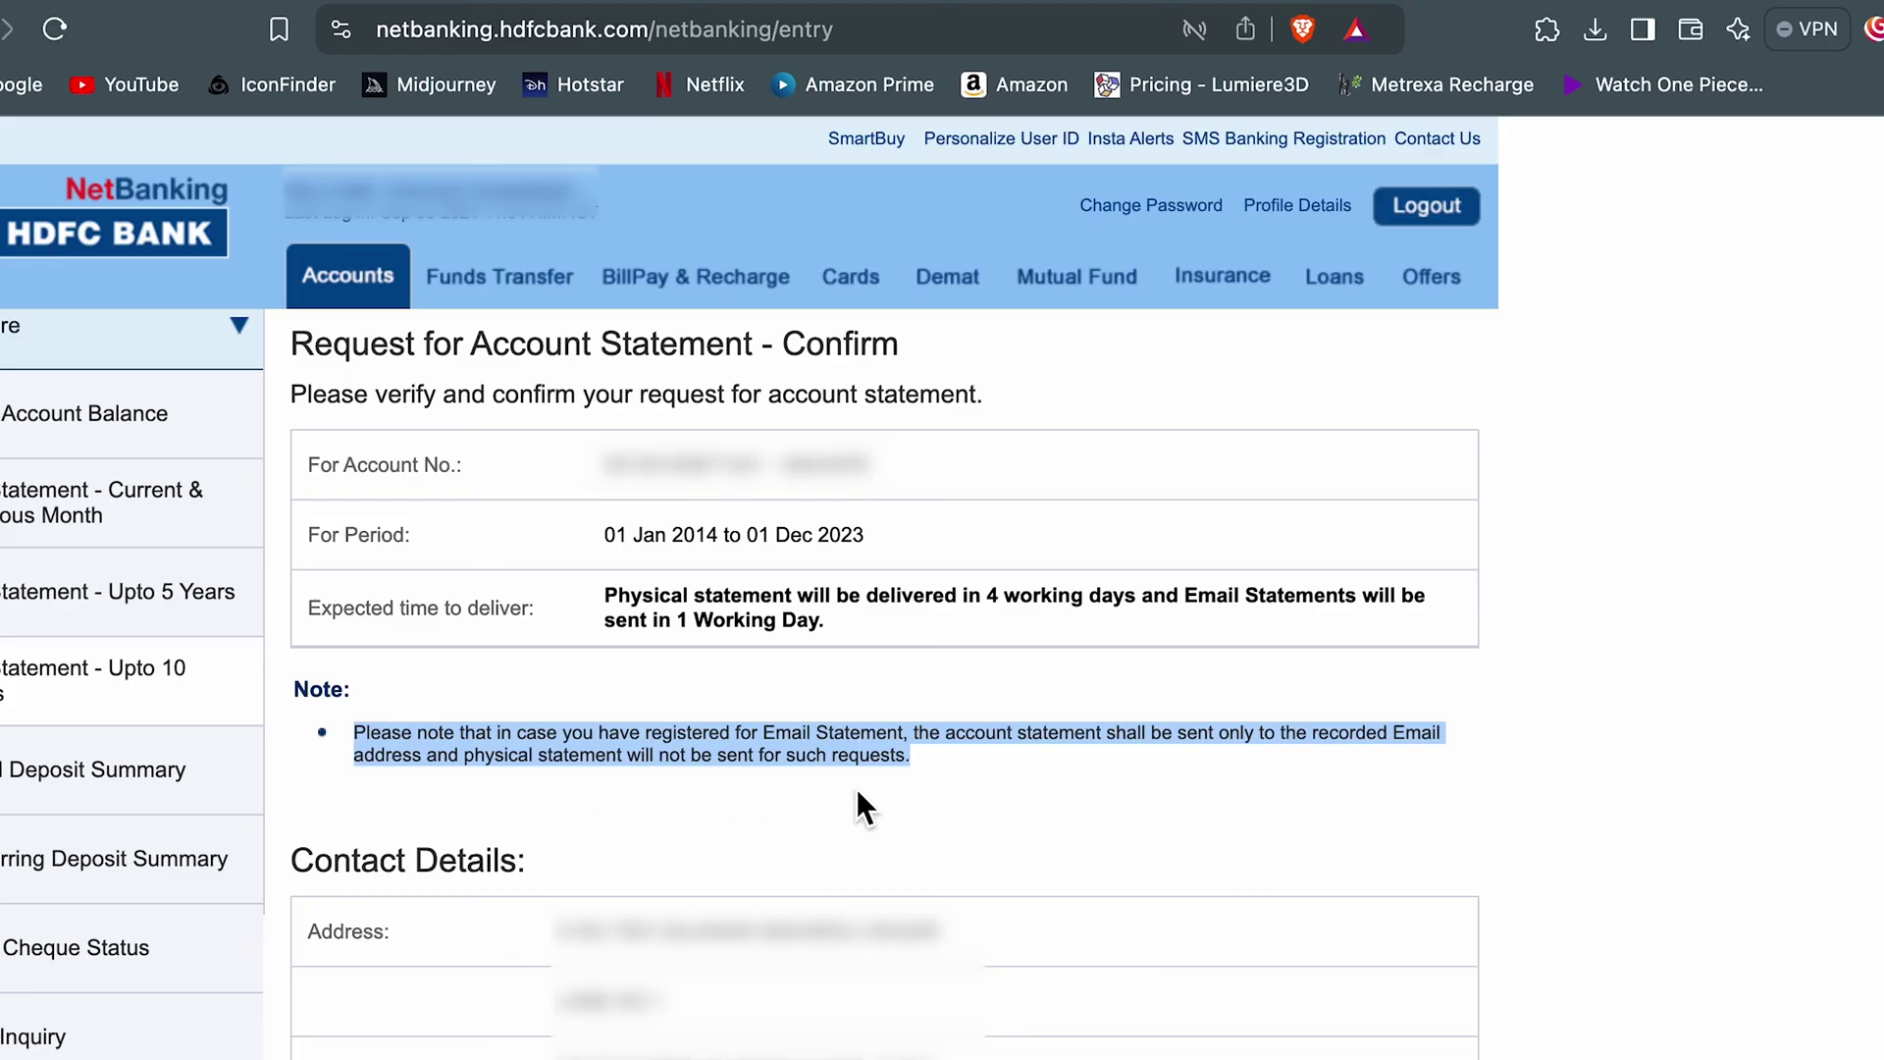
pyautogui.click(1224, 824)
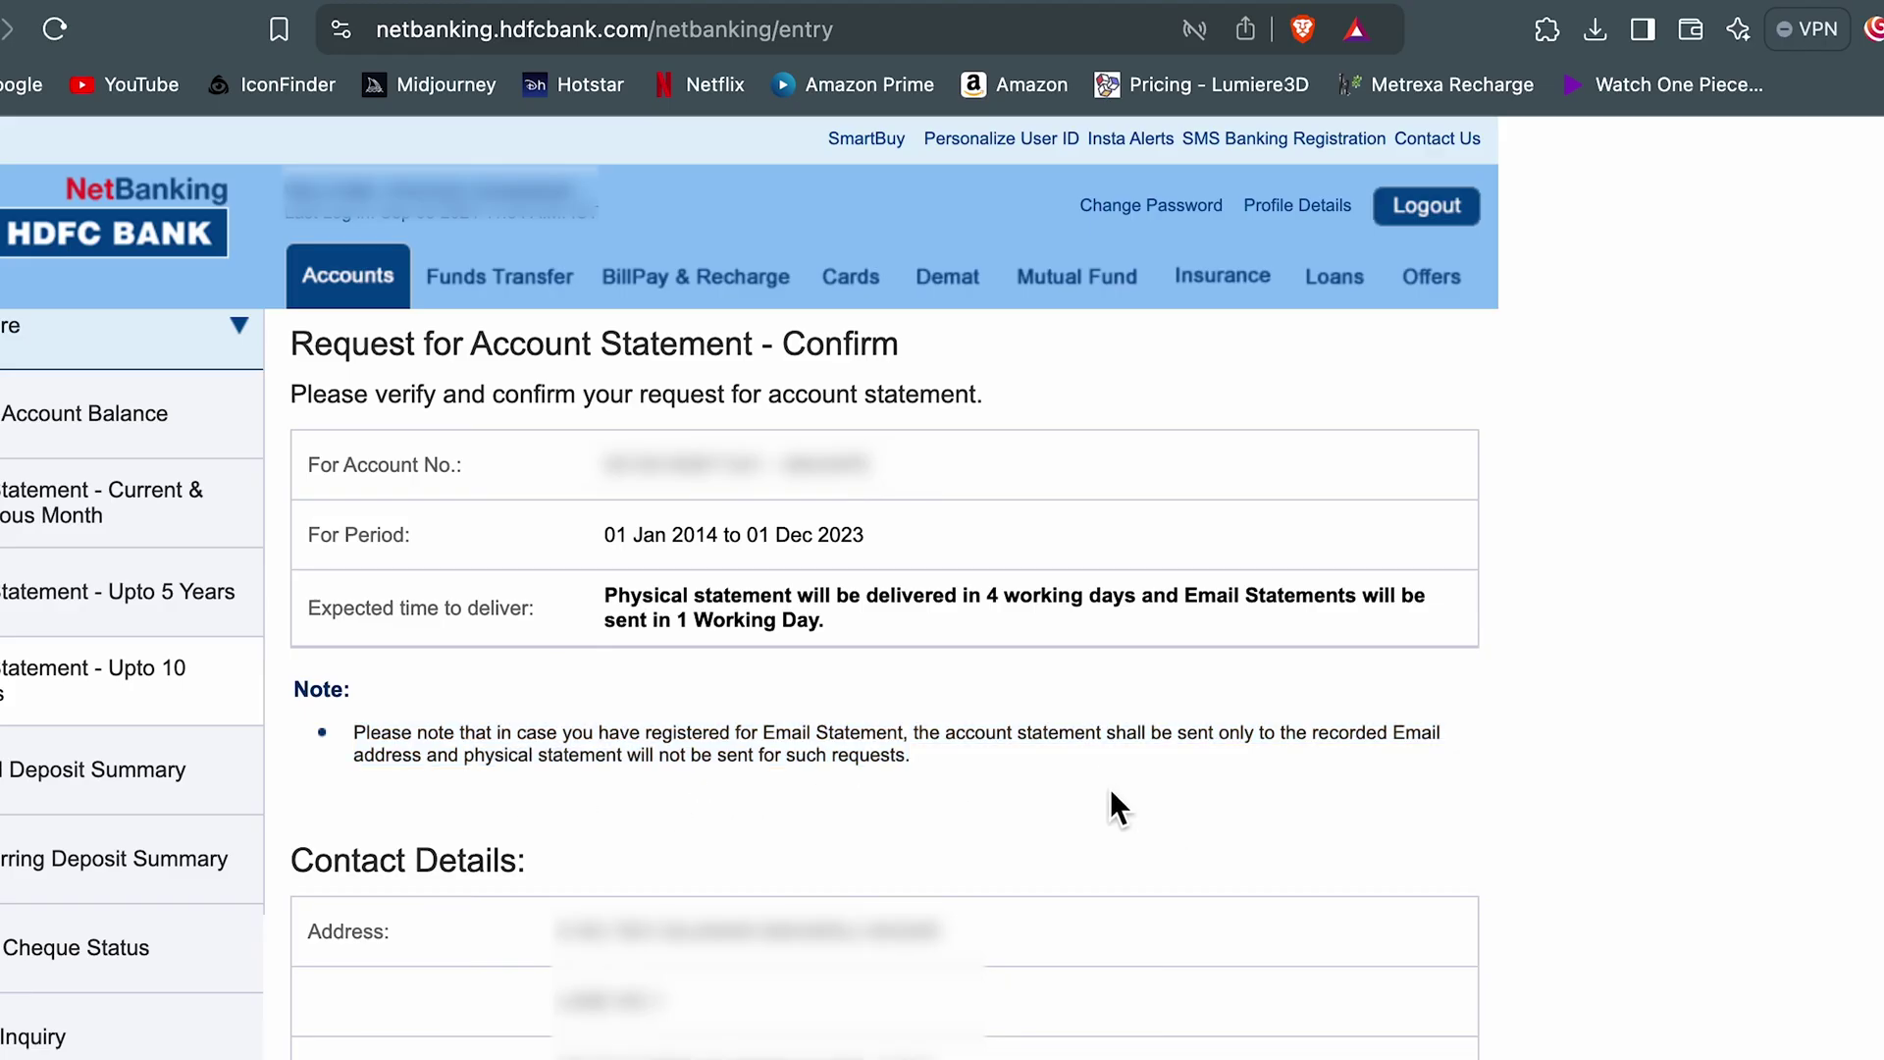
# Accept the registered address and confirm the 10-year account statement request
pyautogui.scroll(-5, 1110, 786)
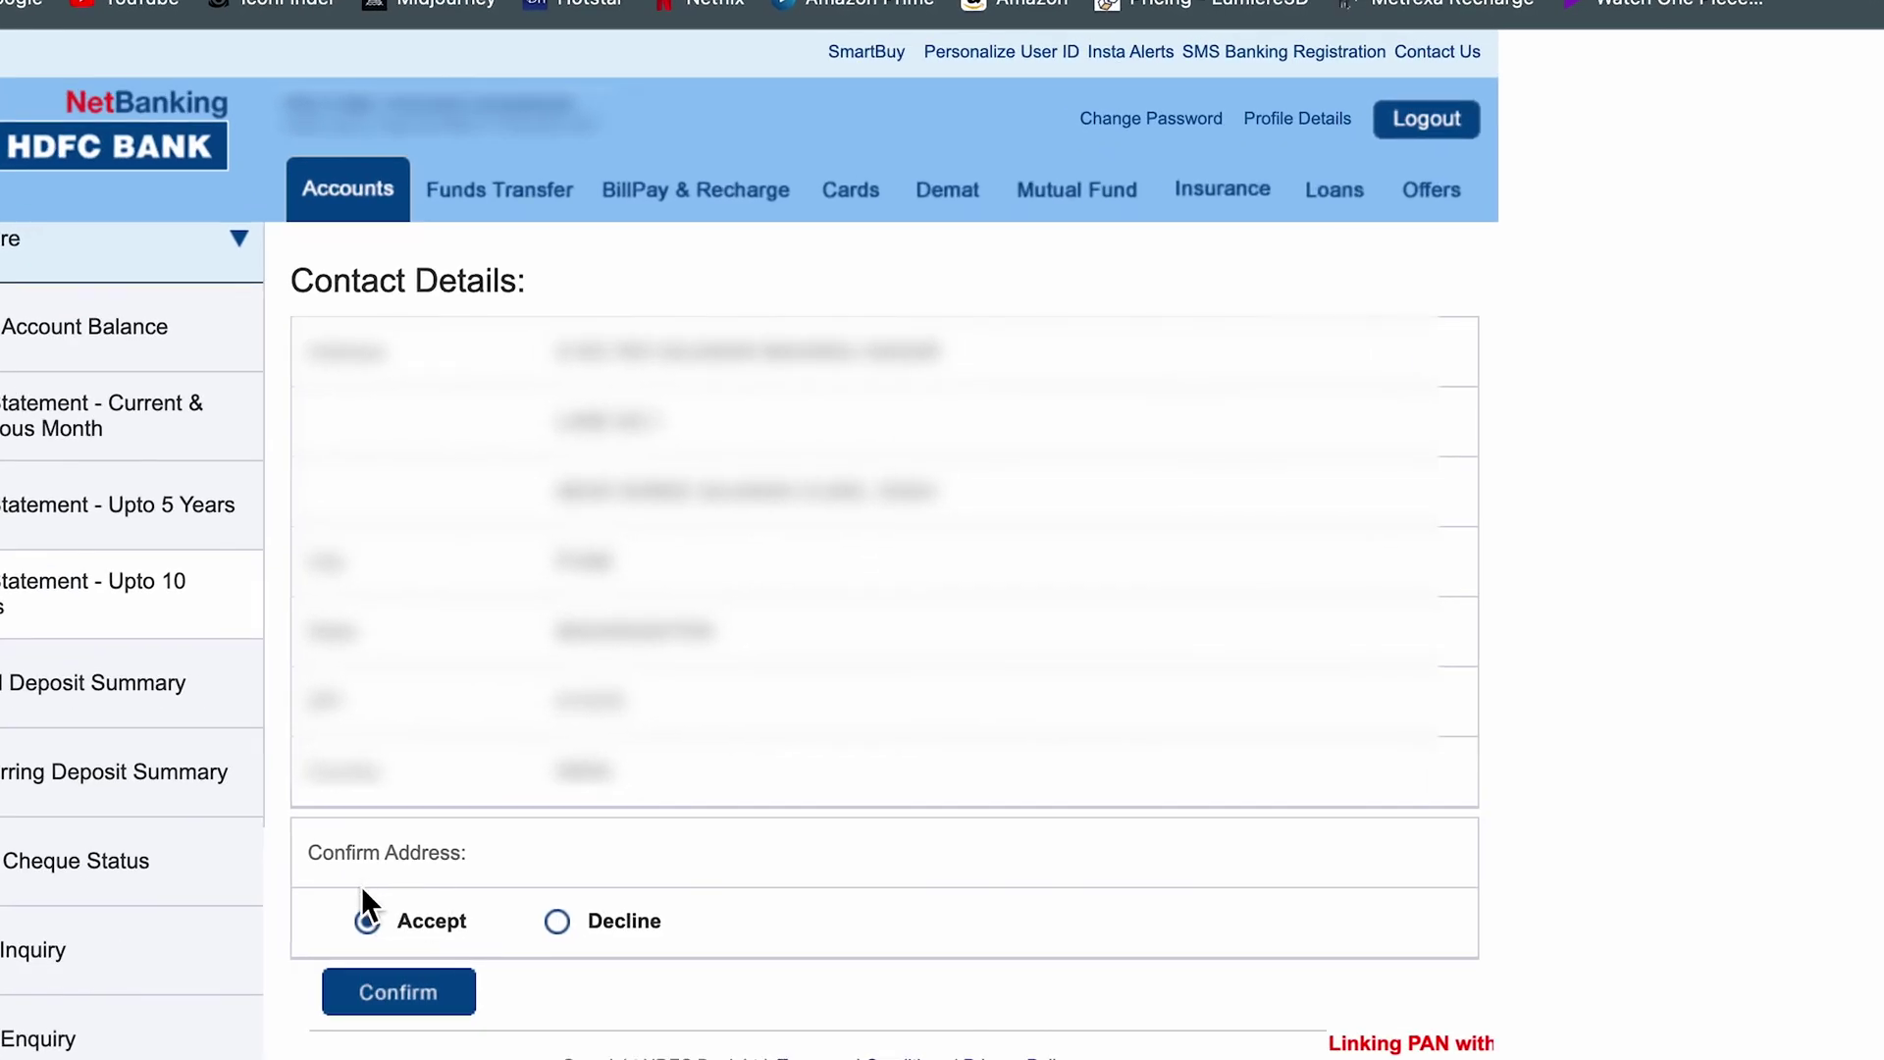
pyautogui.click(417, 1001)
pyautogui.scroll(-4, 1558, 690)
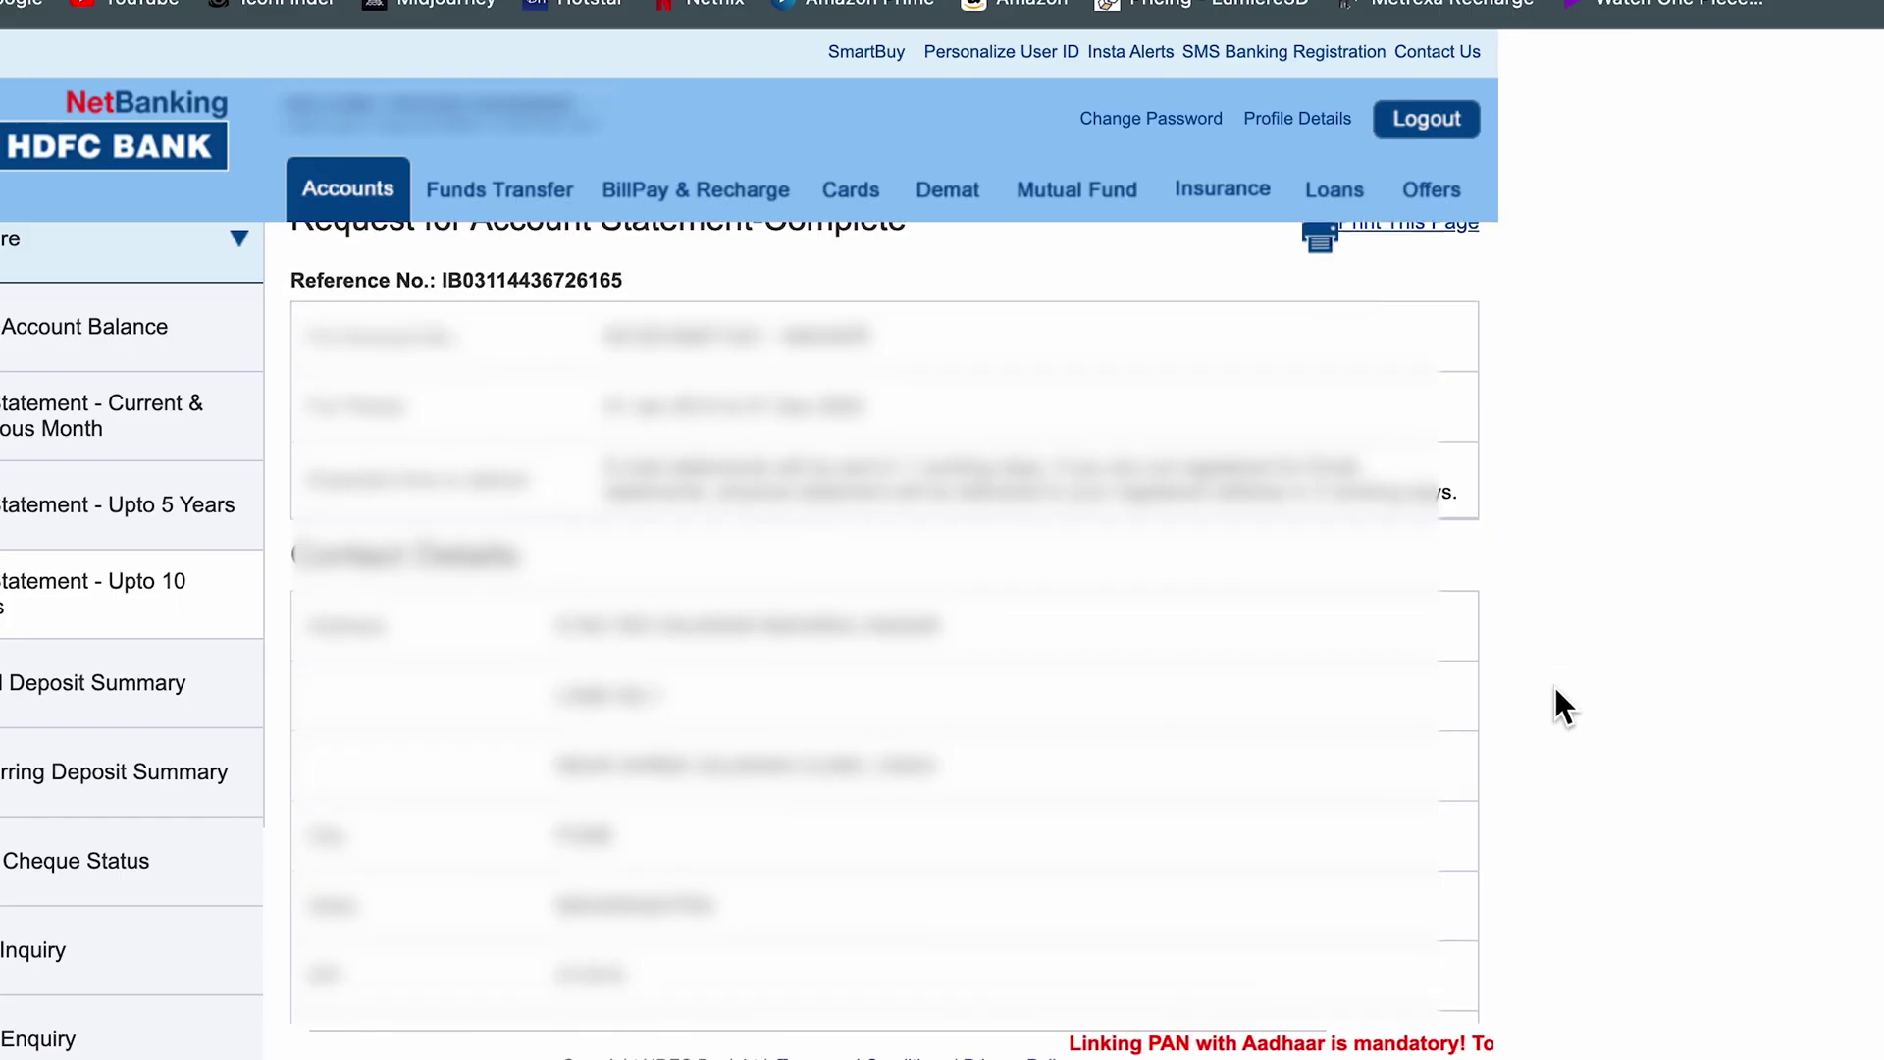